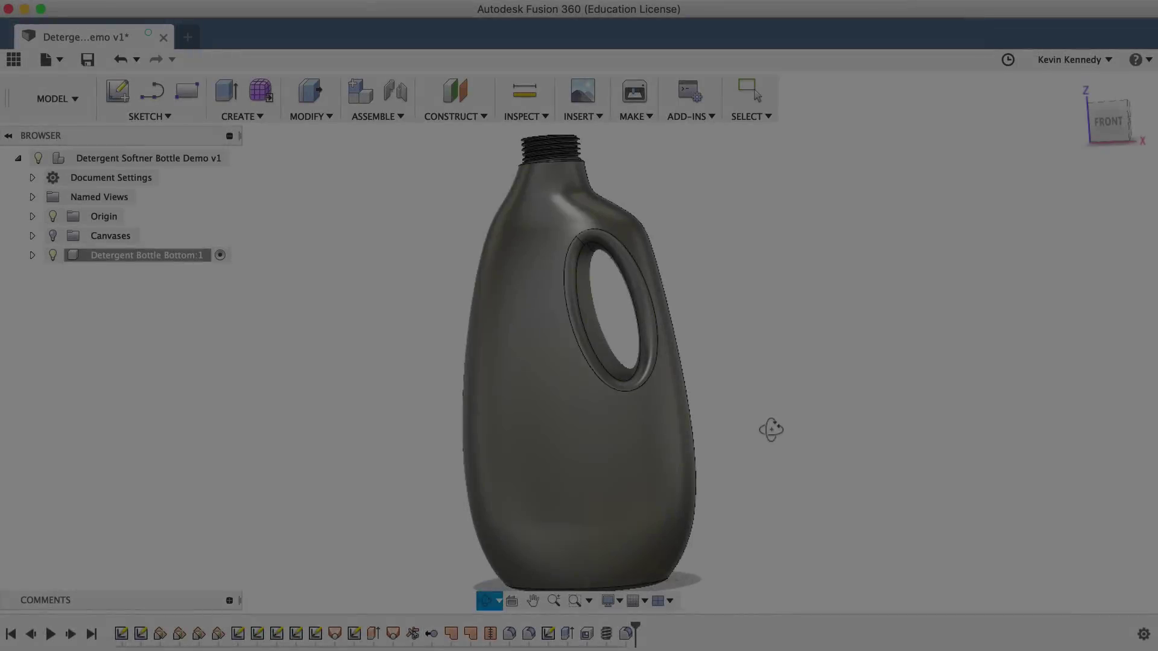
# Orbit and zoom the finished bottle to view it from another angle.
pyautogui.moveTo(770, 430); pyautogui.dragTo(728, 430)
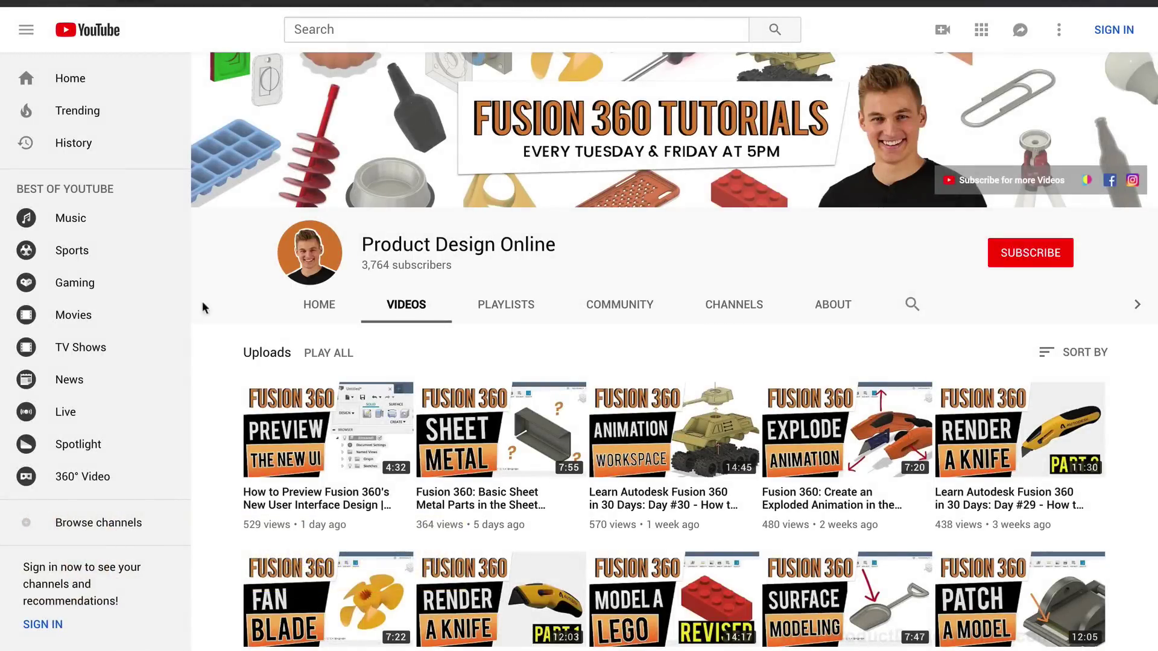
pyautogui.scroll(-10, 238, 267)
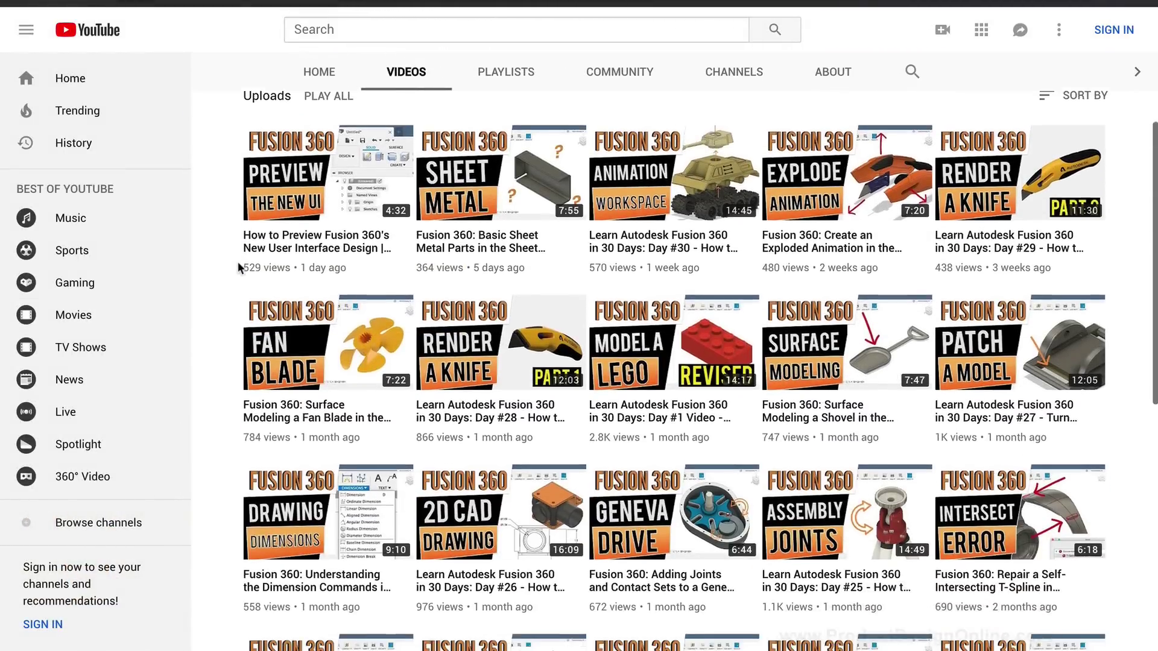
pyautogui.scroll(-10, 239, 267)
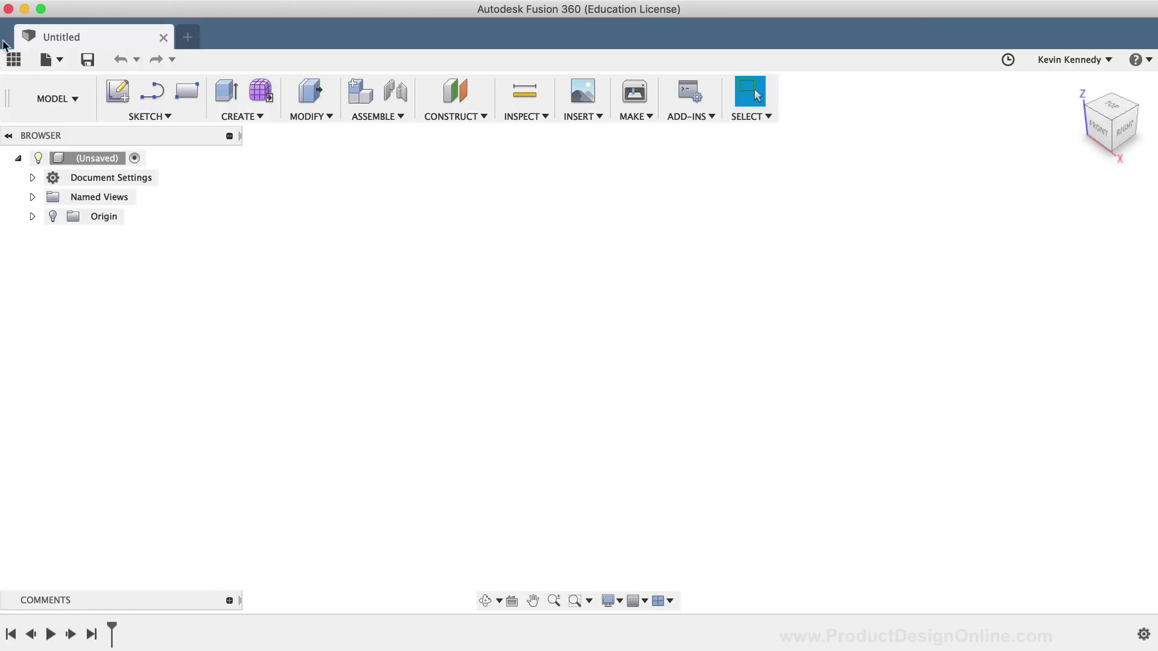
# Open the Detergent Softner Bottle Demo design from the Data Panel.
pyautogui.click(10, 61)
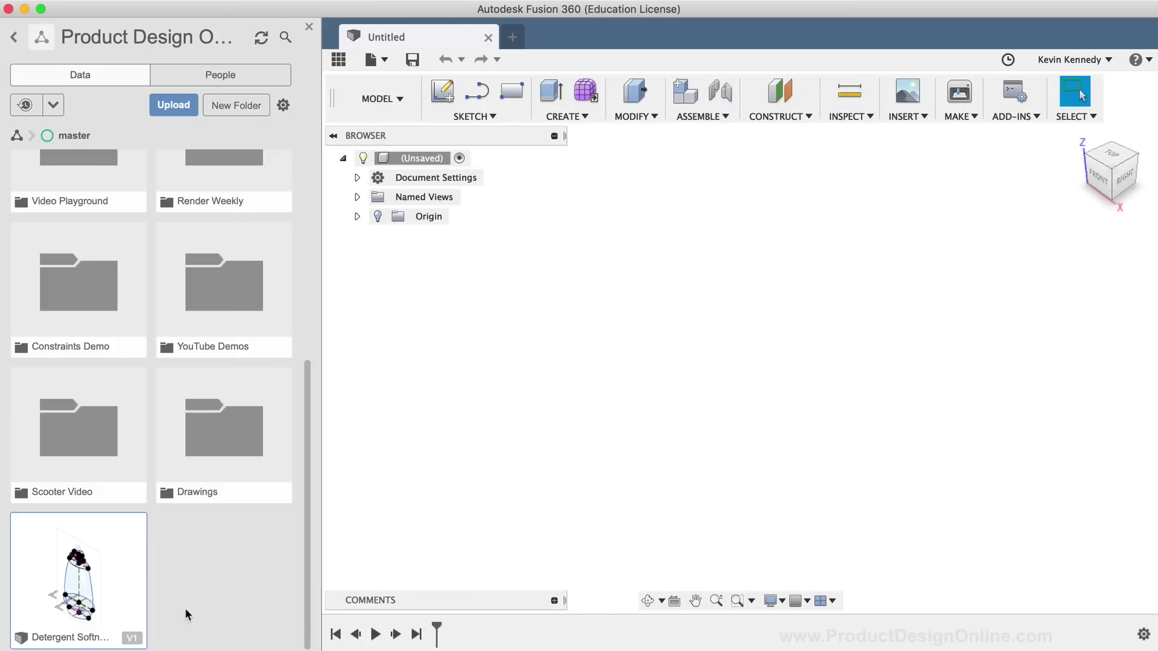
pyautogui.doubleClick(92, 535)
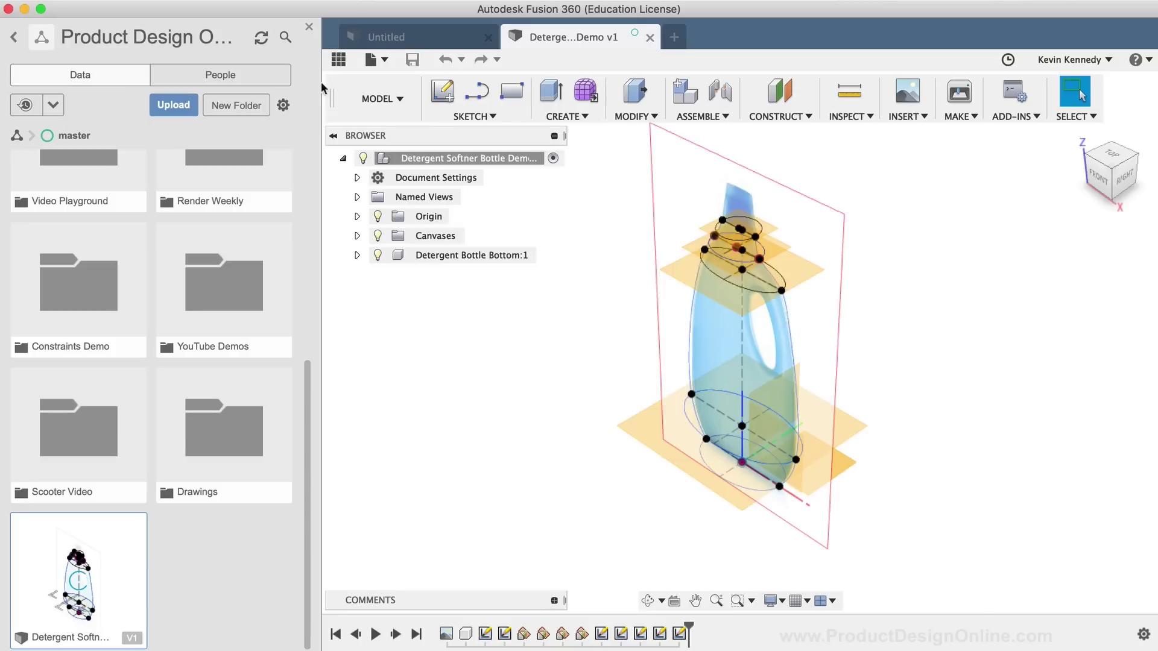
pyautogui.click(336, 61)
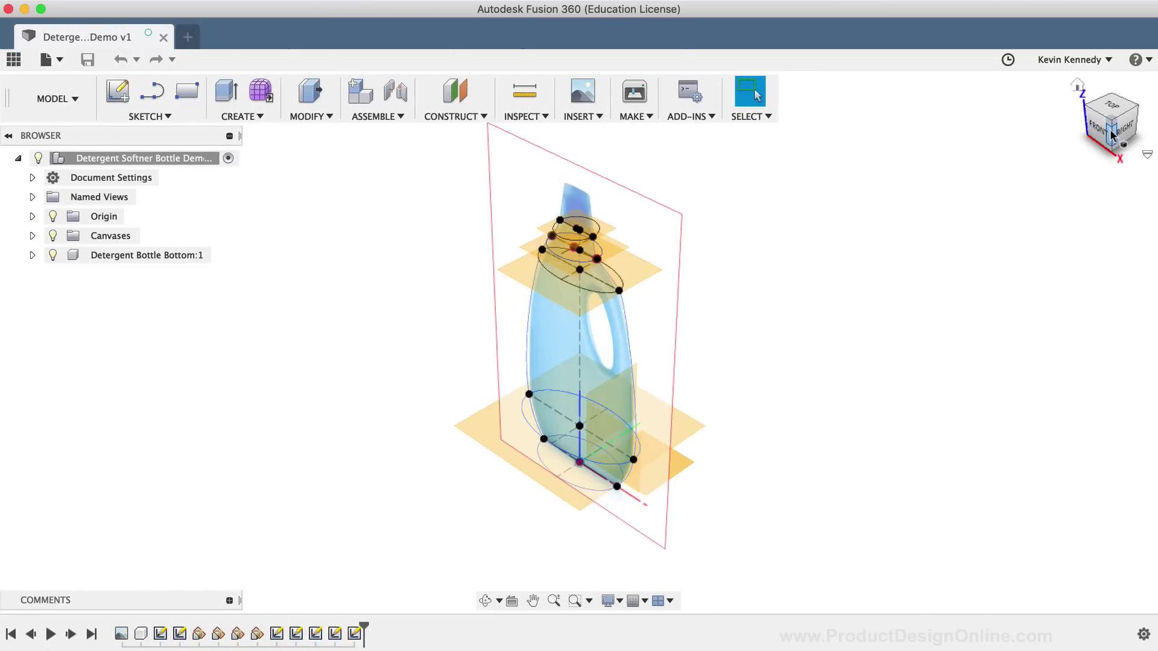
# Toggle between Front and isometric ViewCube views, ending straight on the Front view.
pyautogui.moveTo(1108, 120); pyautogui.dragTo(1102, 128)
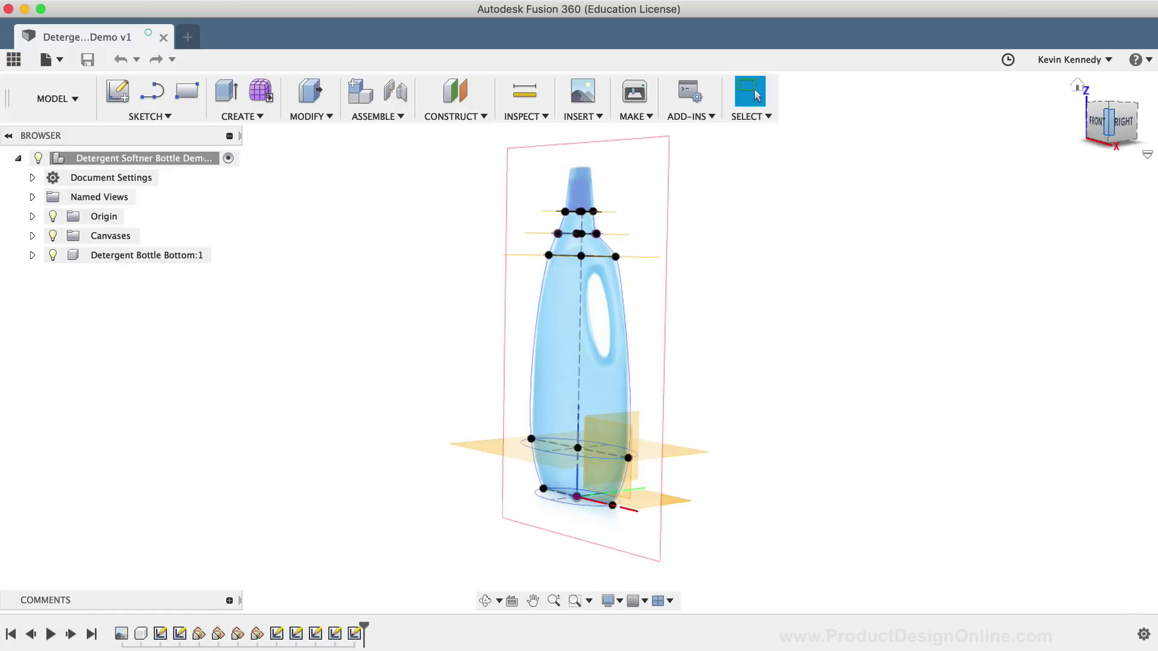
pyautogui.click(1096, 128)
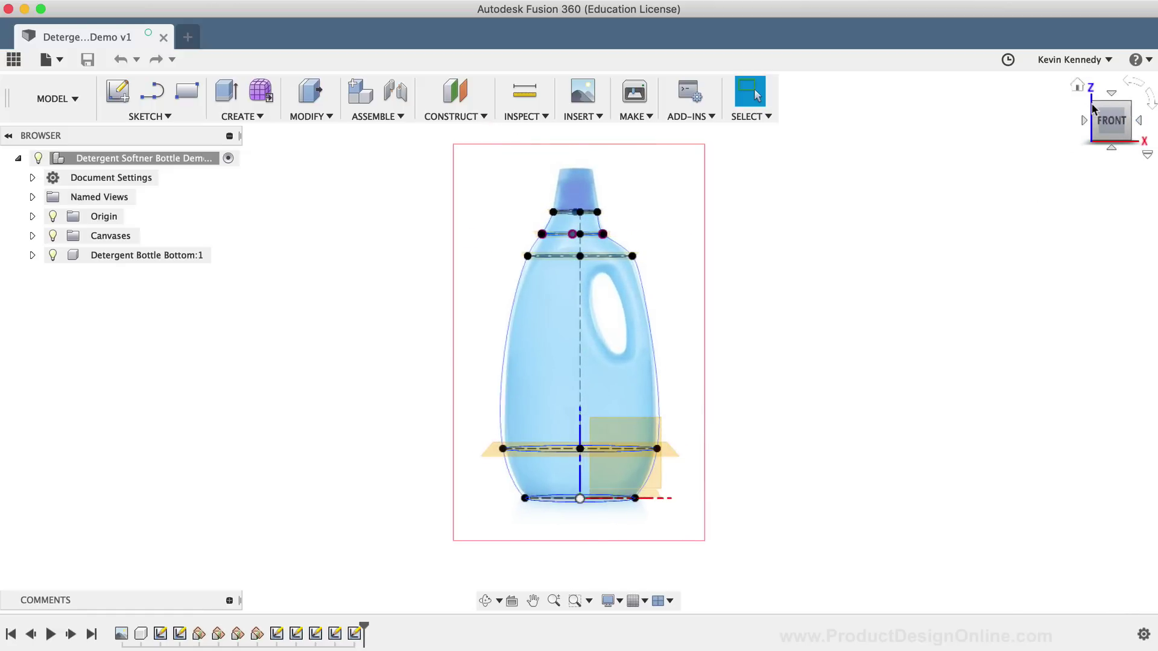
pyautogui.click(1096, 109)
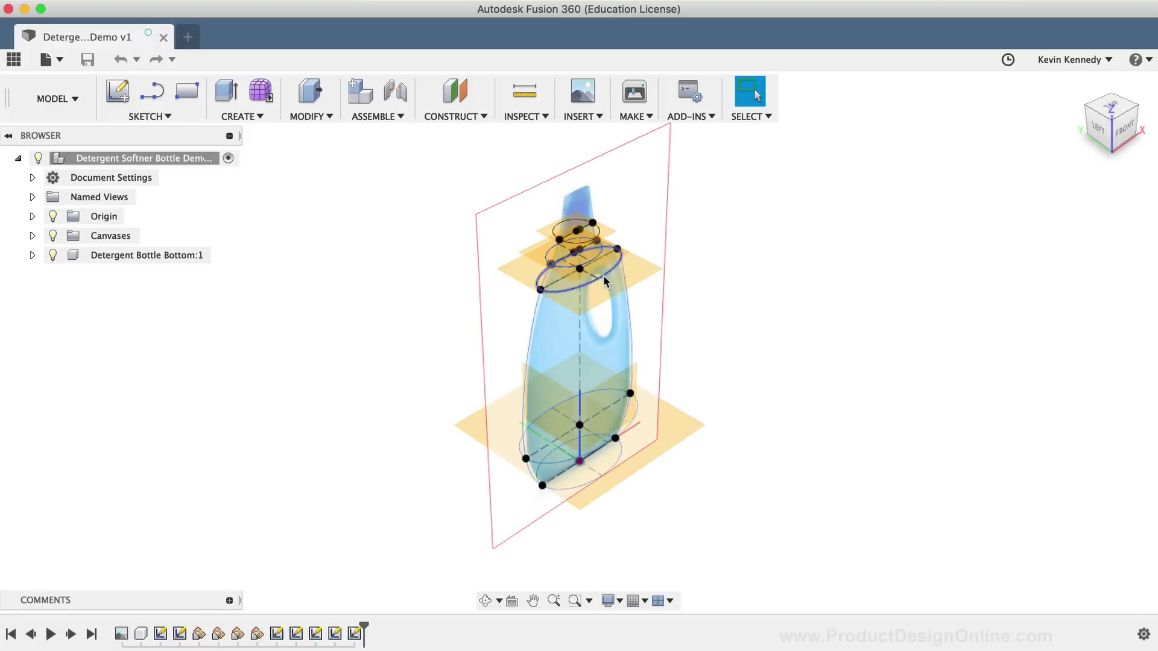
pyautogui.click(1123, 127)
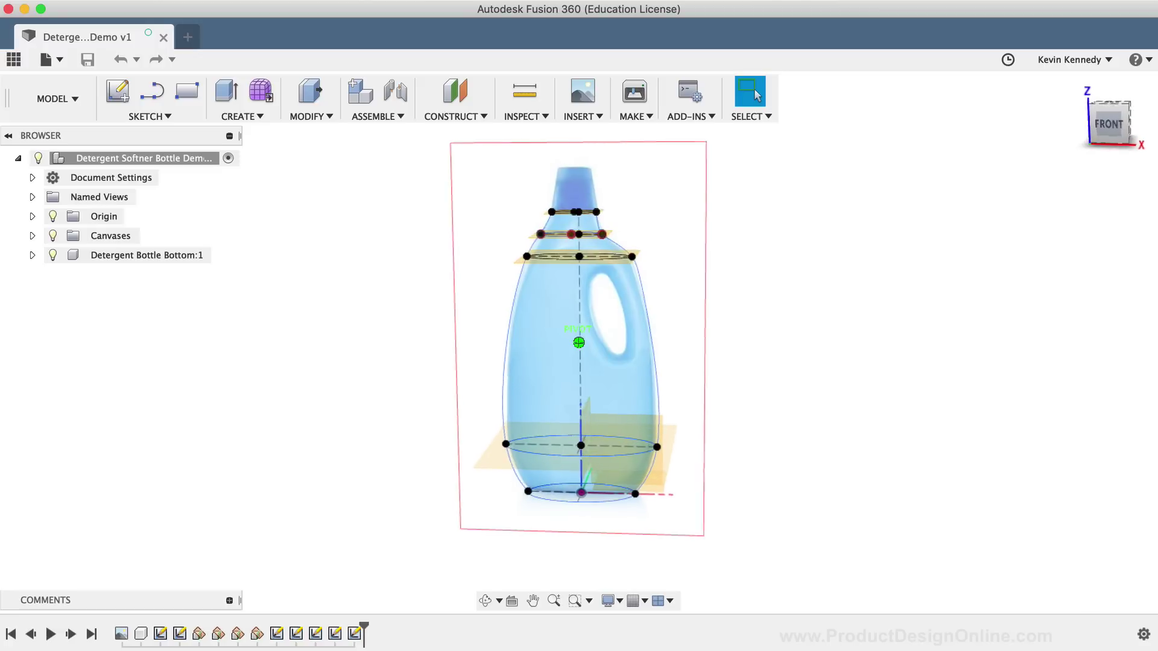
pyautogui.click(1104, 122)
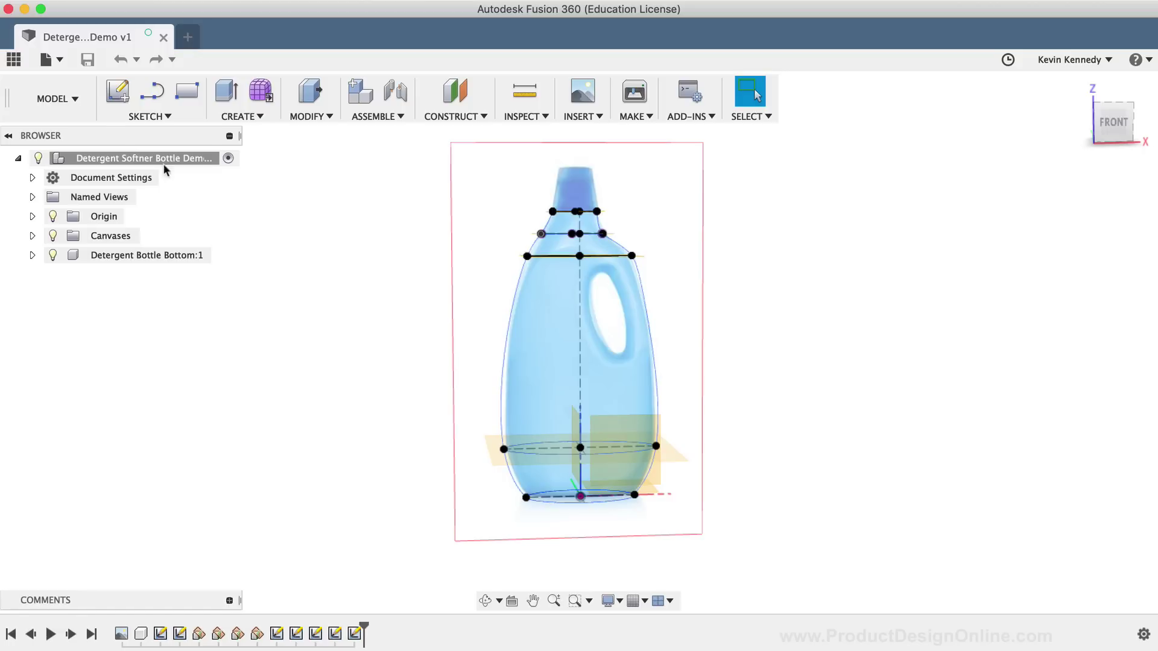
# Switch to the Patch workspace and activate the Detergent Bottle Bottom:1 component.
pyautogui.click(70, 100)
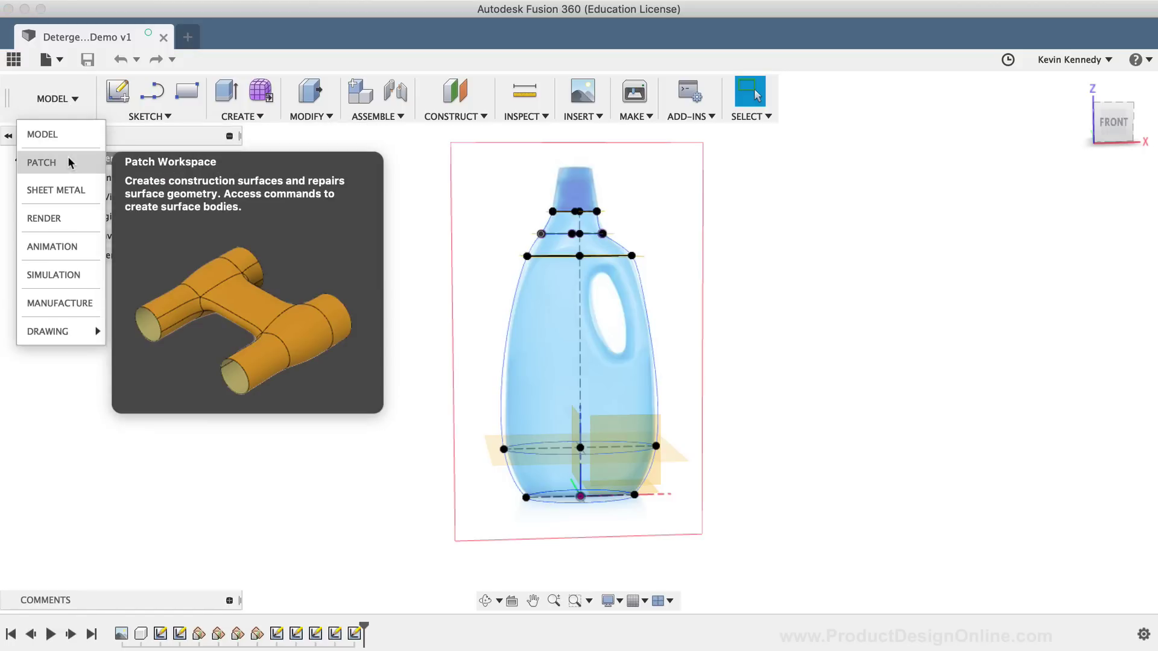
pyautogui.click(68, 161)
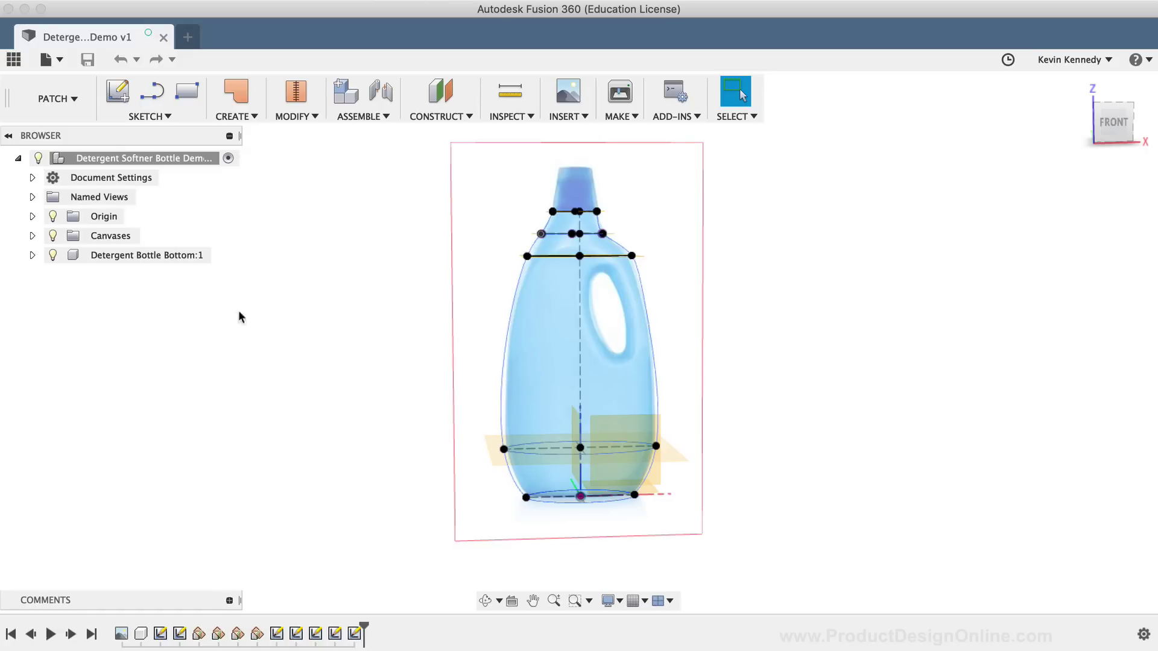
pyautogui.click(210, 253)
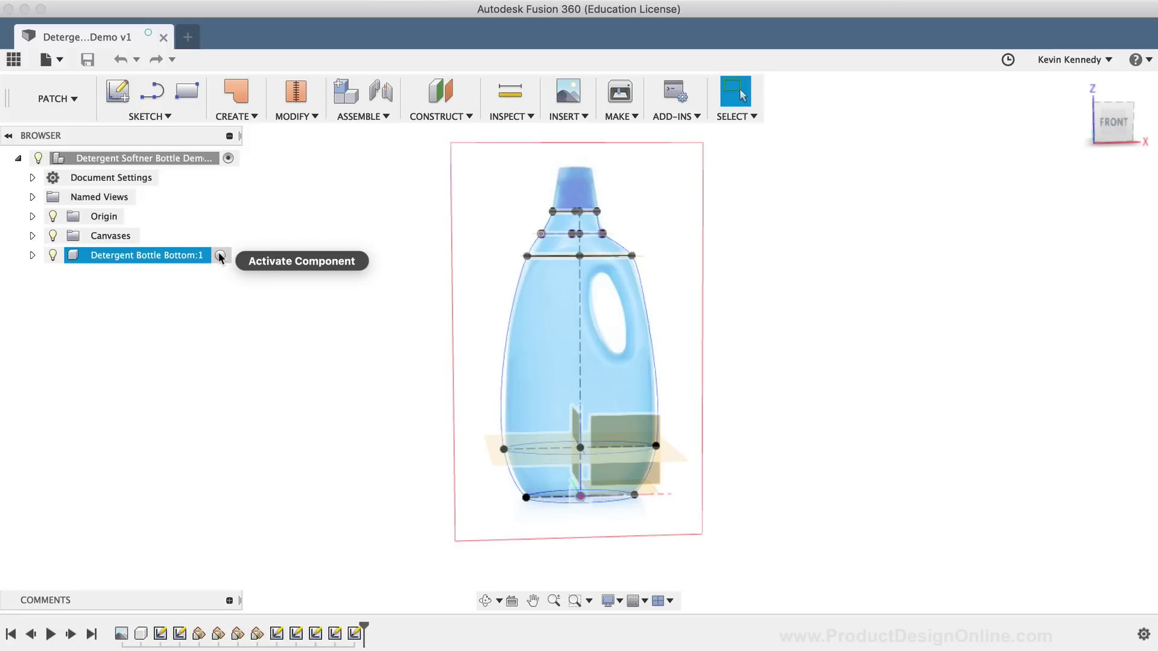
pyautogui.click(220, 254)
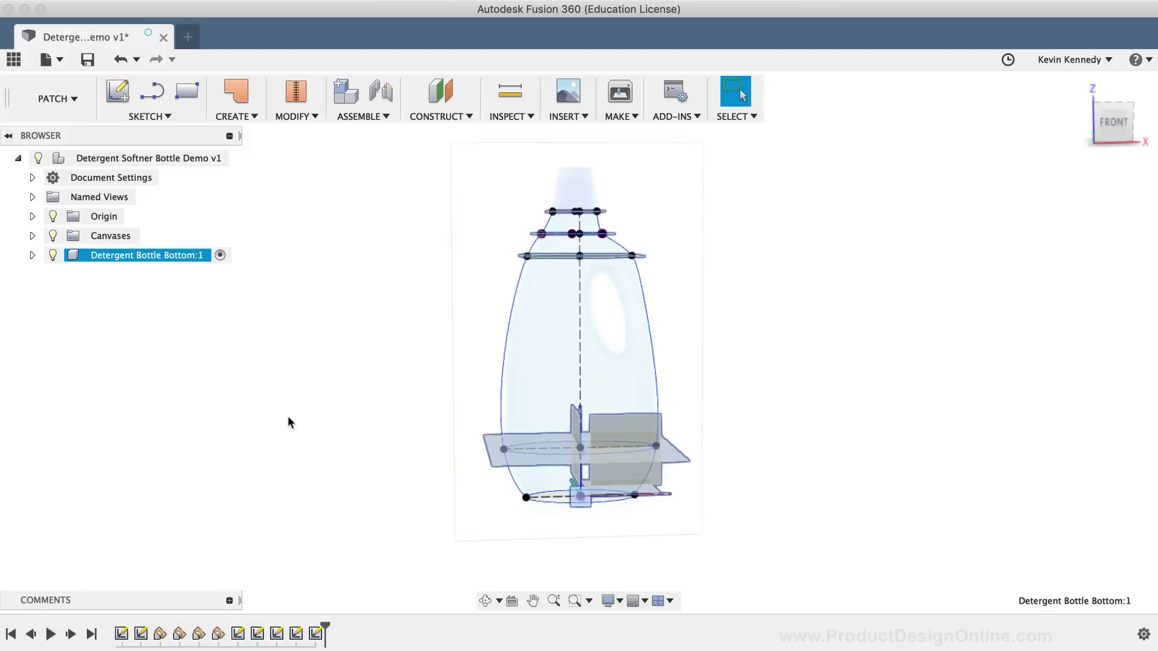
# Start a Loft and return to the Home isometric view.
pyautogui.click(246, 115)
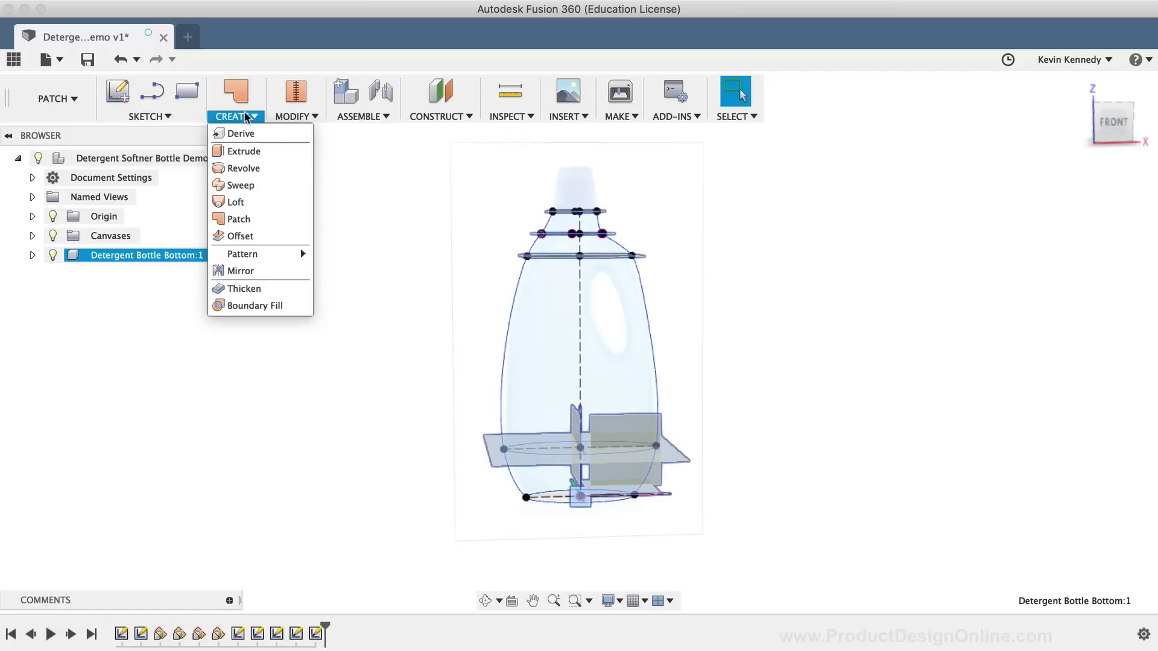
pyautogui.click(270, 201)
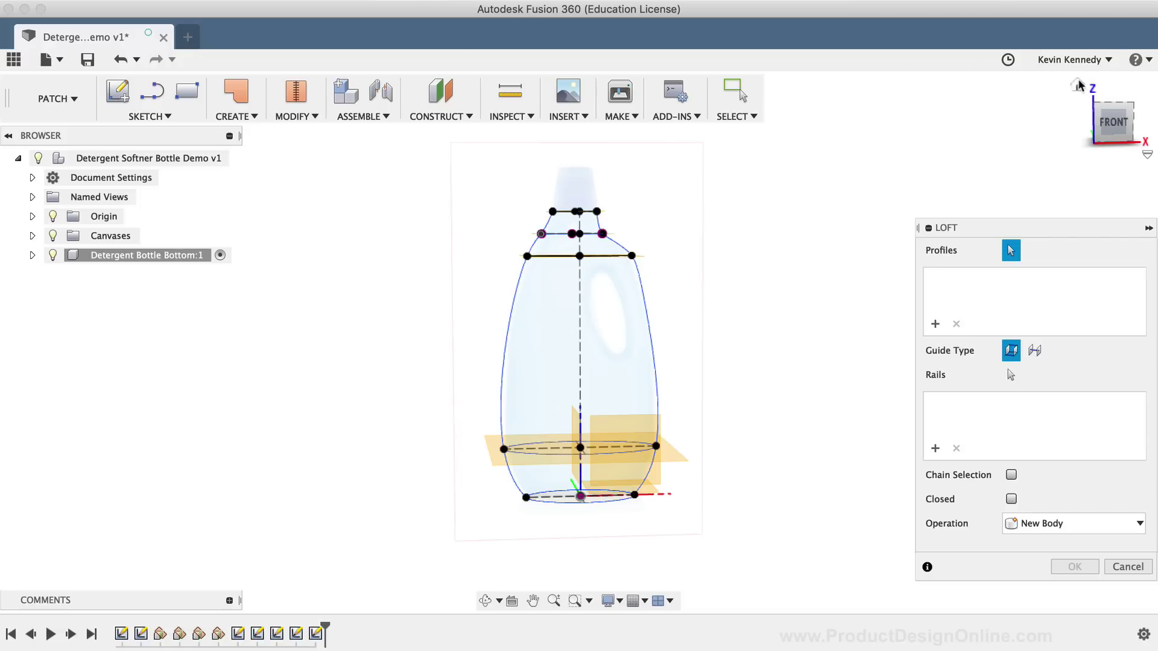
pyautogui.click(1078, 85)
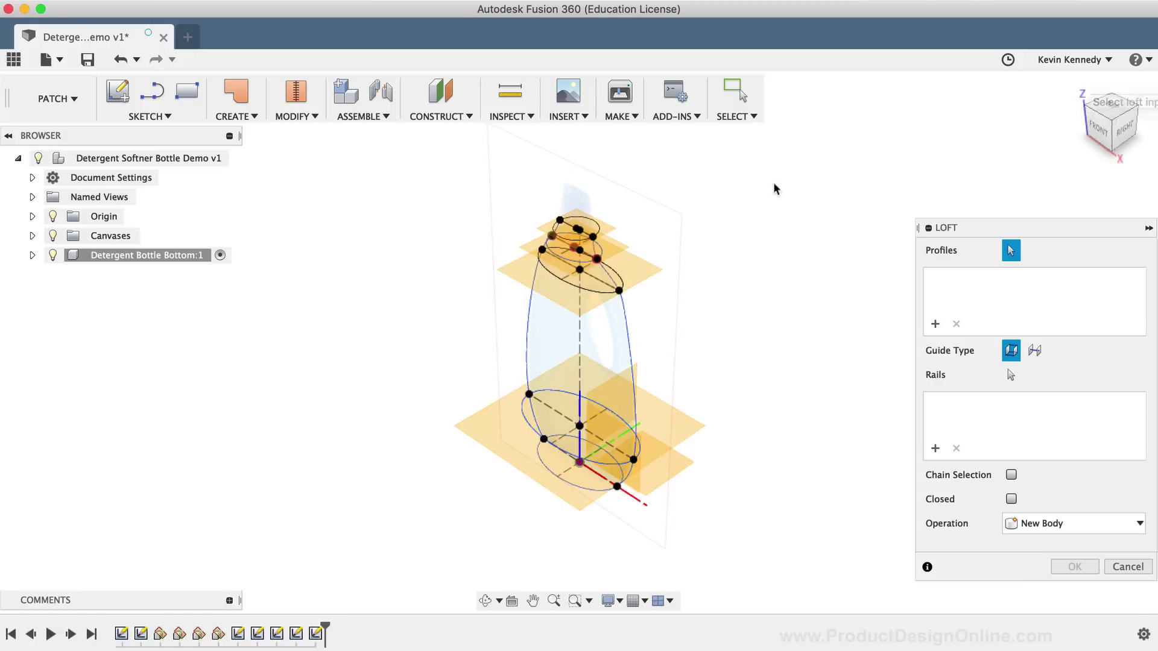
# Select the five ellipse profiles as loft sections, from bottom to top.
pyautogui.click(587, 488)
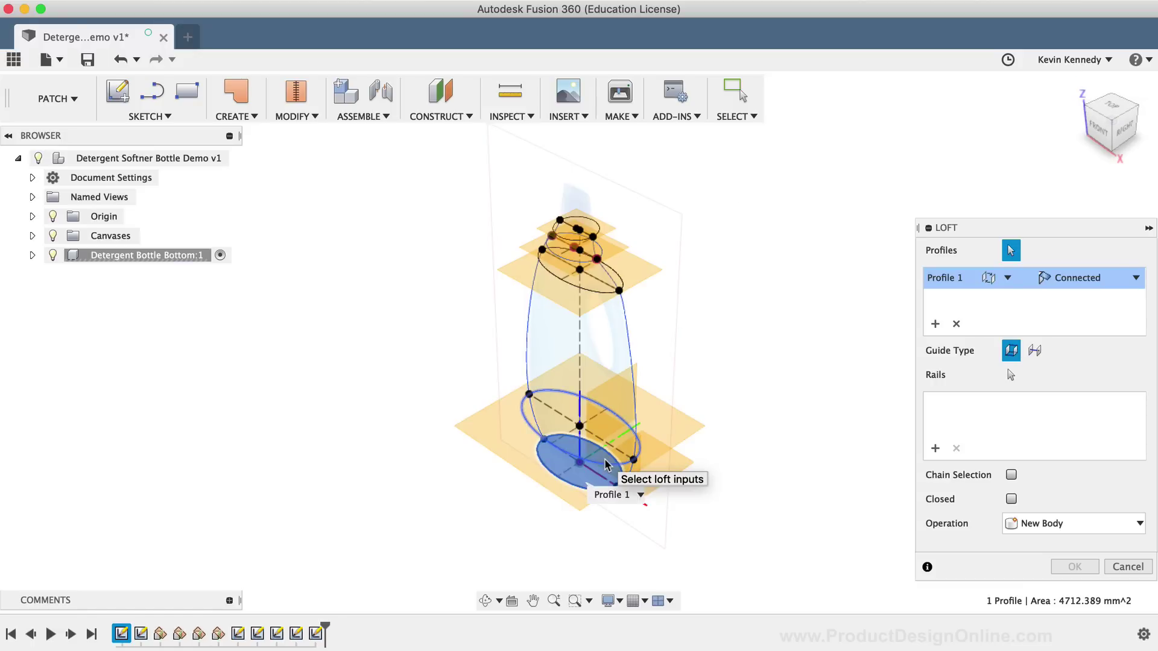
pyautogui.click(606, 464)
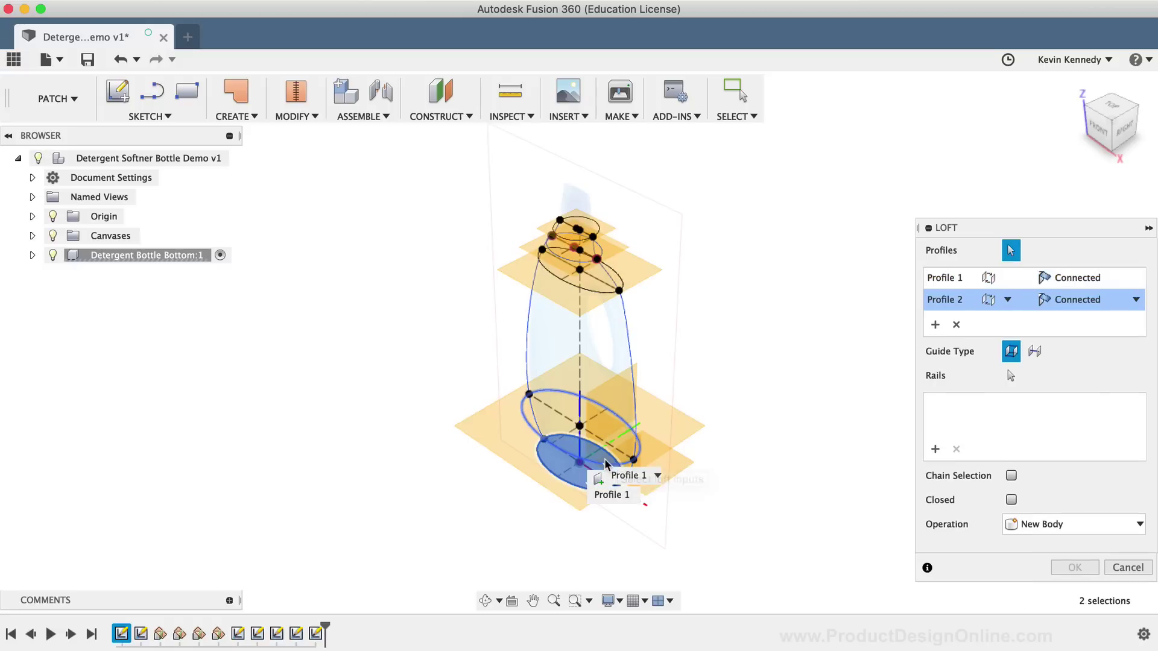
pyautogui.click(585, 293)
pyautogui.click(567, 262)
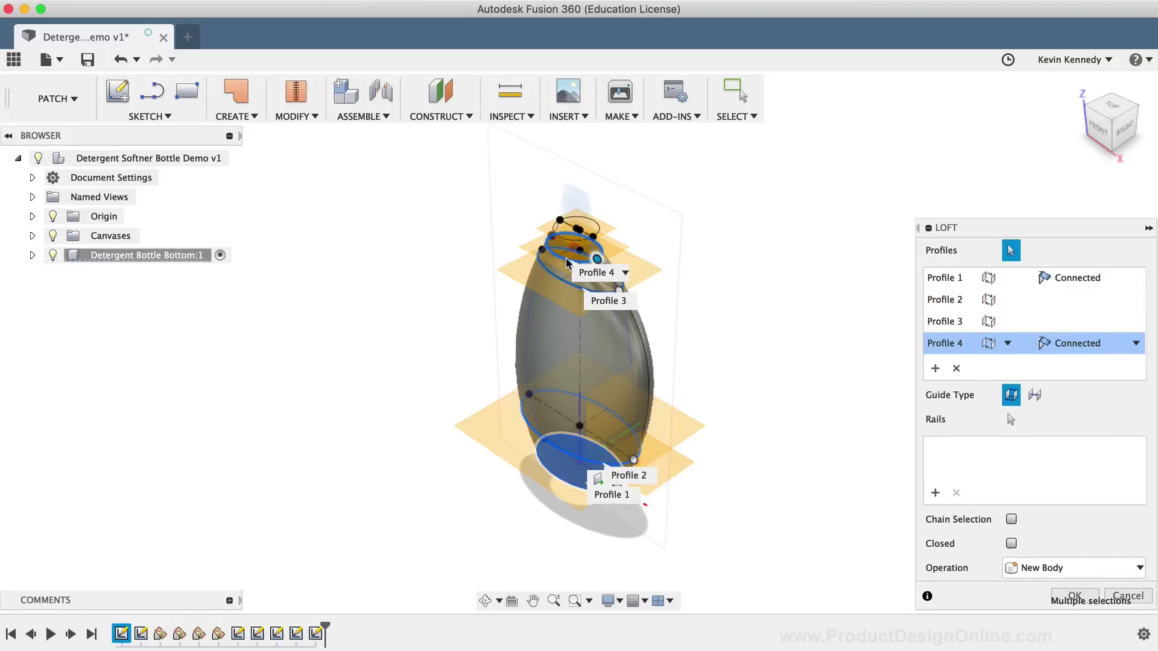
pyautogui.click(566, 242)
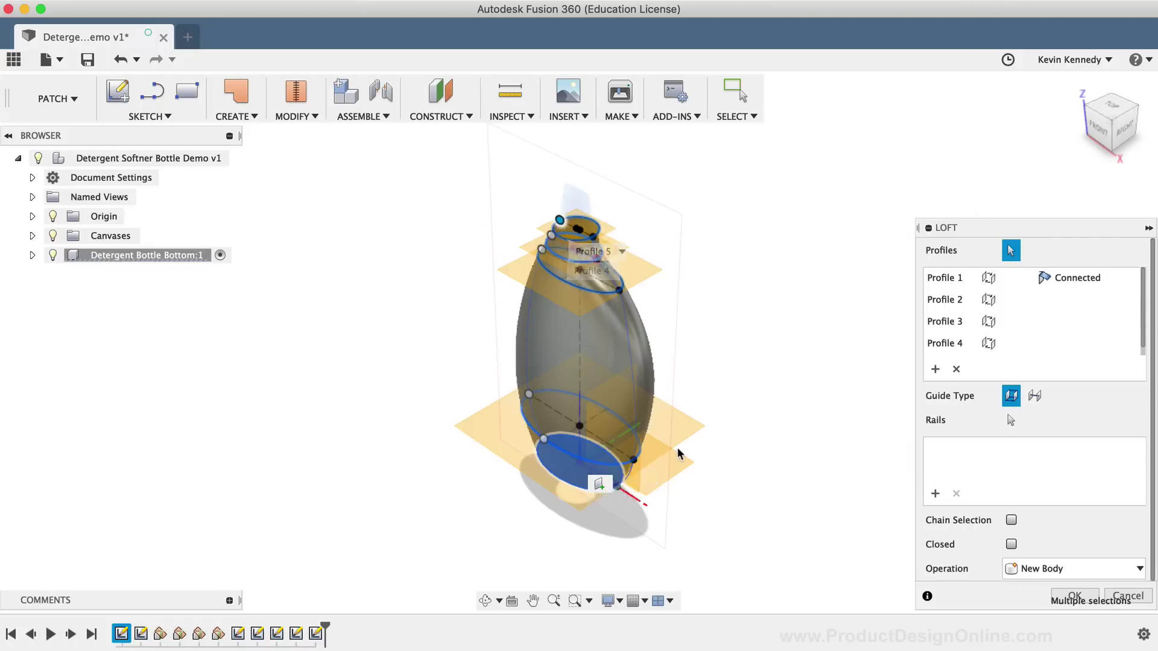
pyautogui.scroll(3, 692, 464)
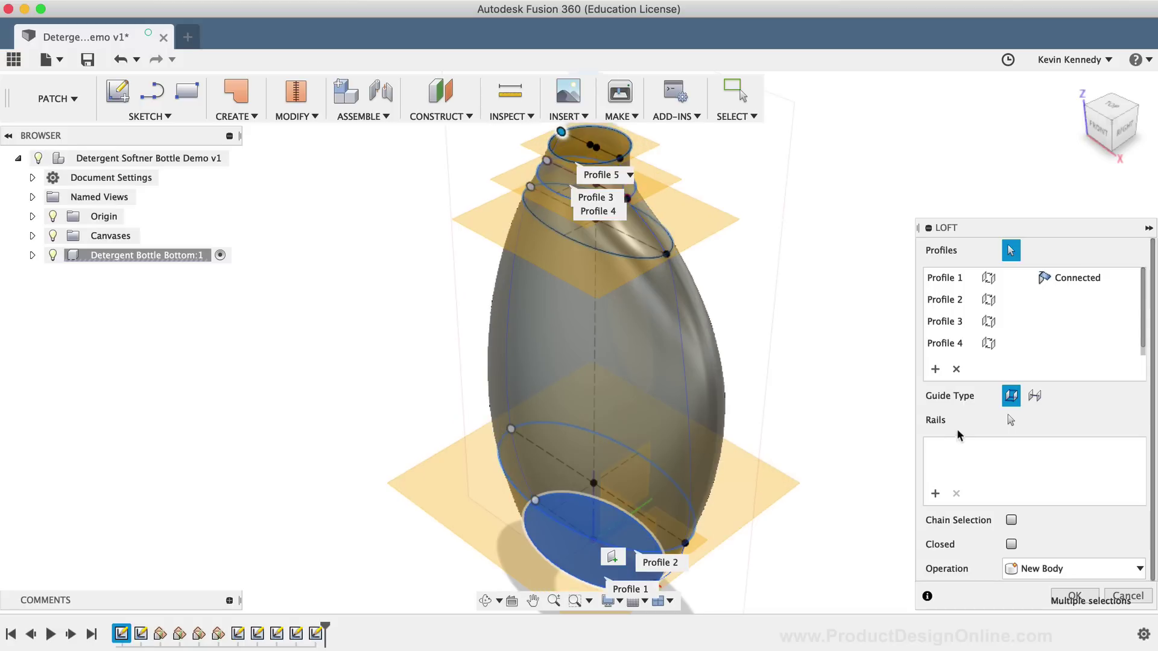
# Add the right and left outline curves as loft Rail 1 and Rail 2, viewed from Front.
pyautogui.click(934, 496)
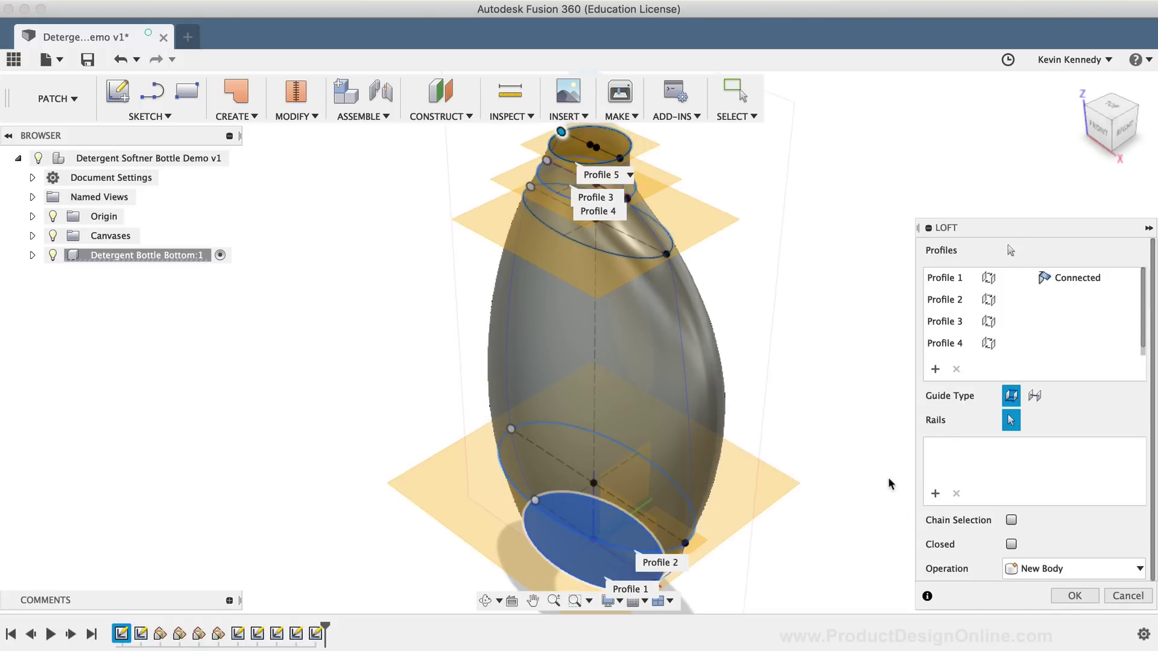
pyautogui.scroll(3, 715, 388)
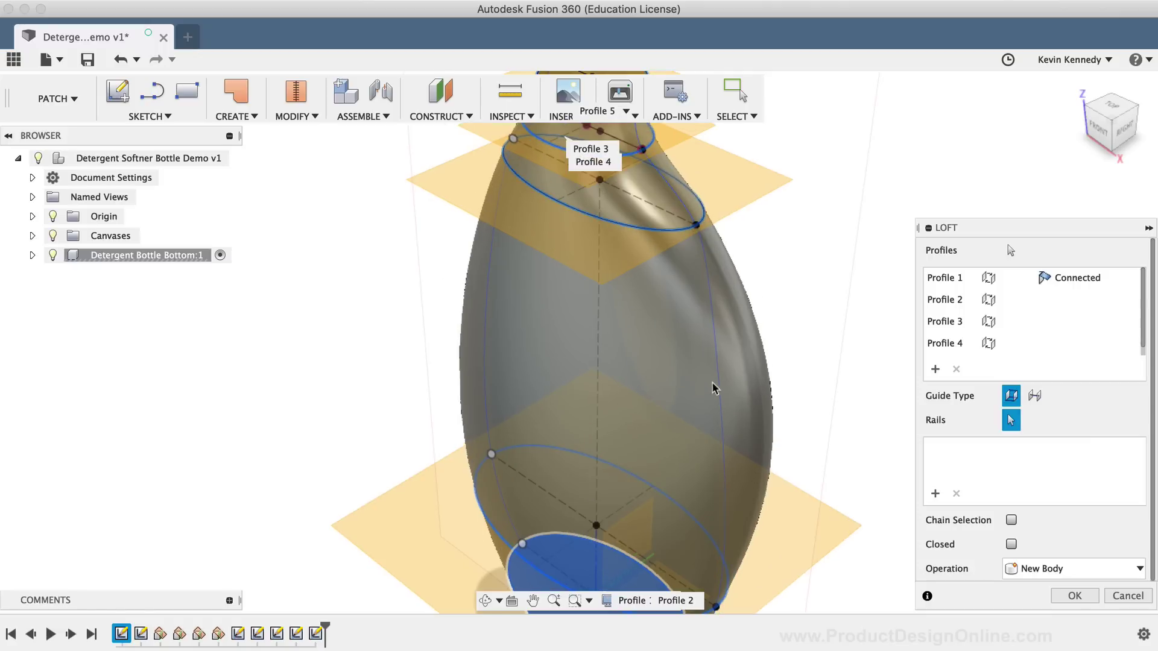
pyautogui.click(722, 386)
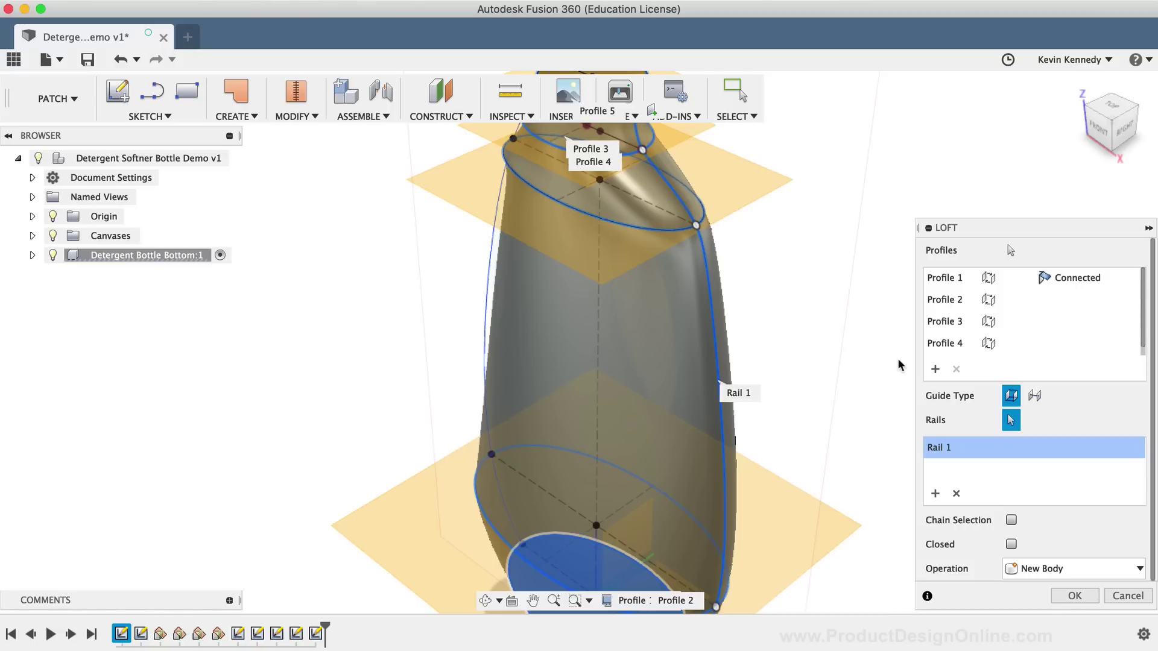
pyautogui.click(489, 271)
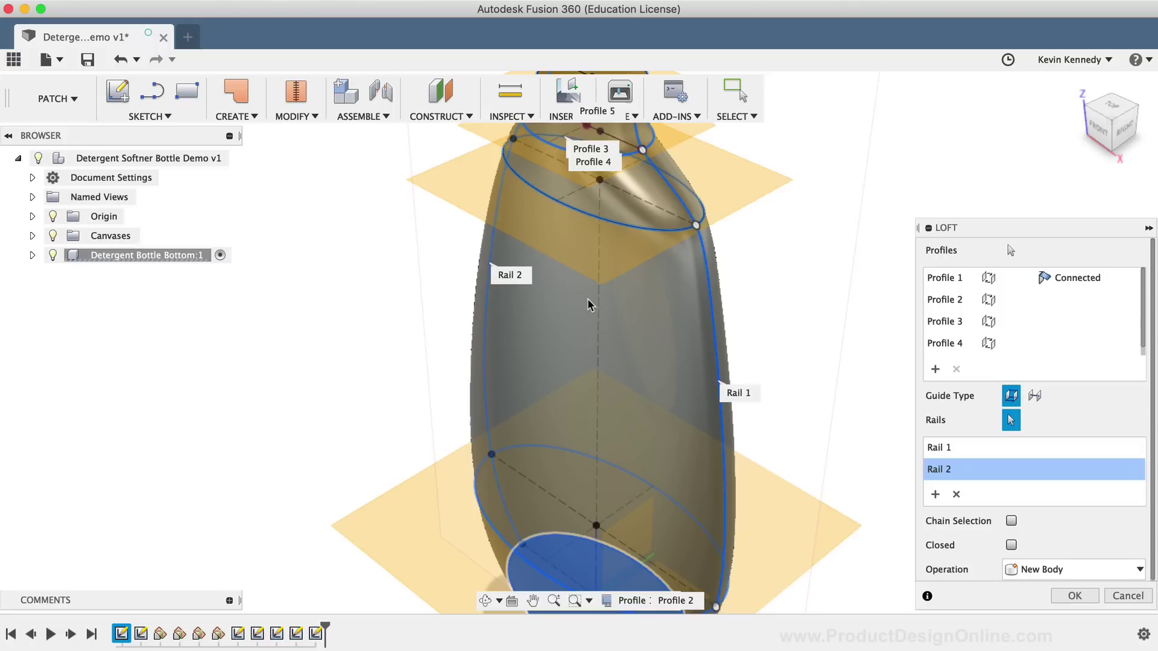
pyautogui.click(1099, 131)
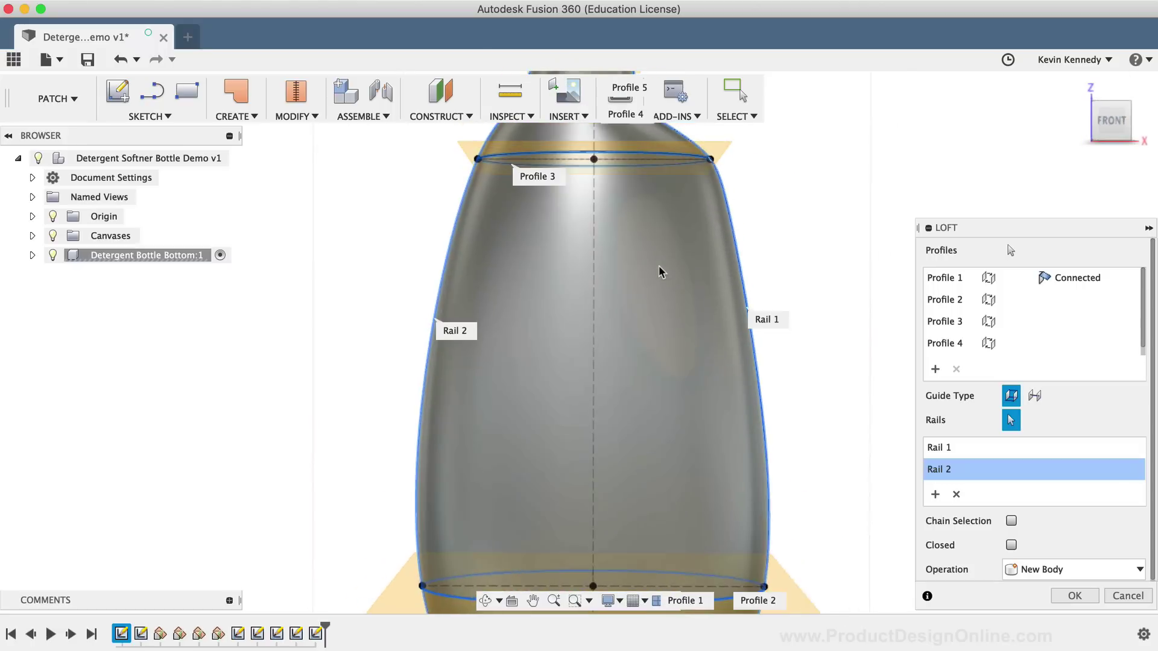
pyautogui.press('F6')
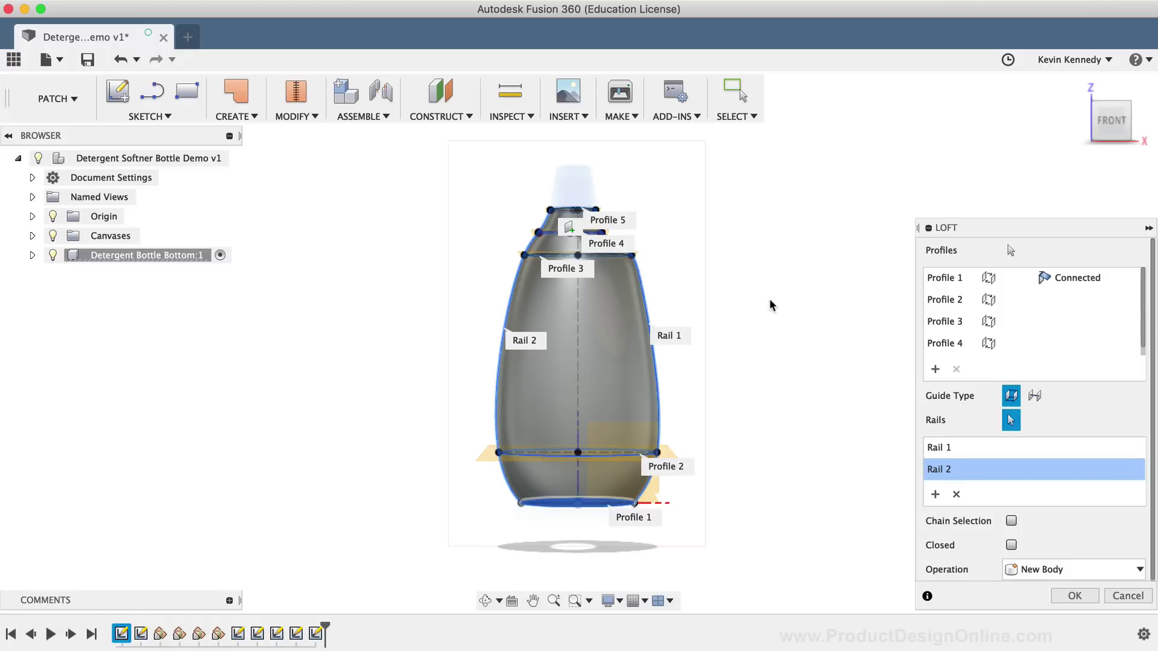
pyautogui.scroll(2, 772, 306)
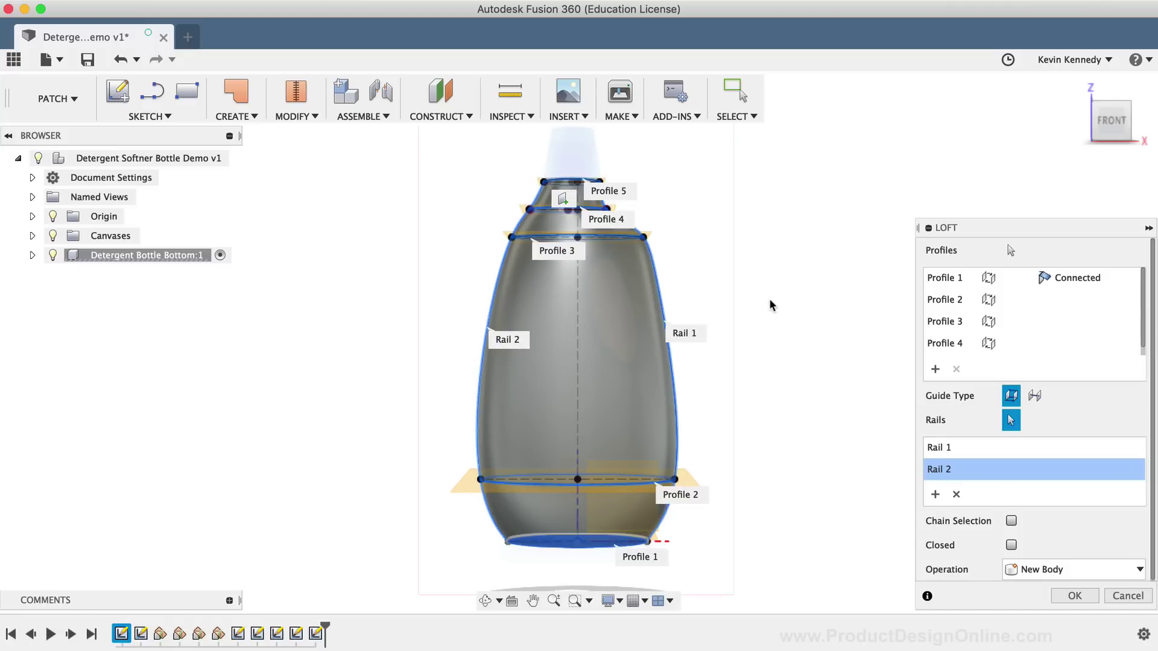
# Commit the loft and hide the component's Sketches and Construction planes.
pyautogui.click(1076, 596)
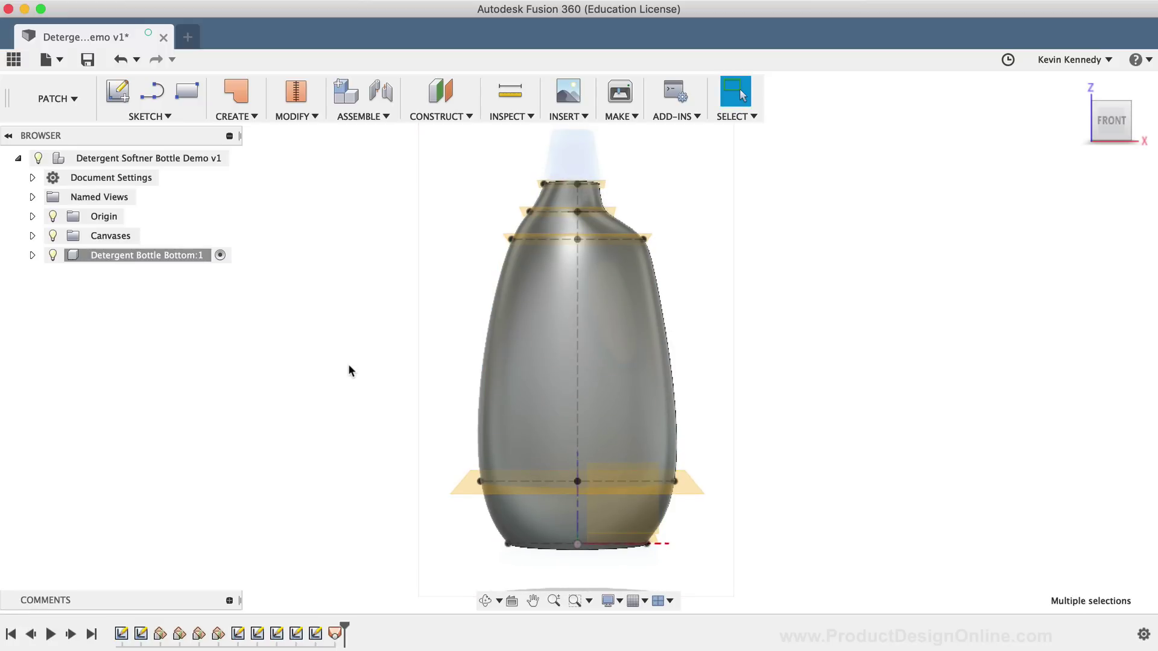
pyautogui.click(32, 256)
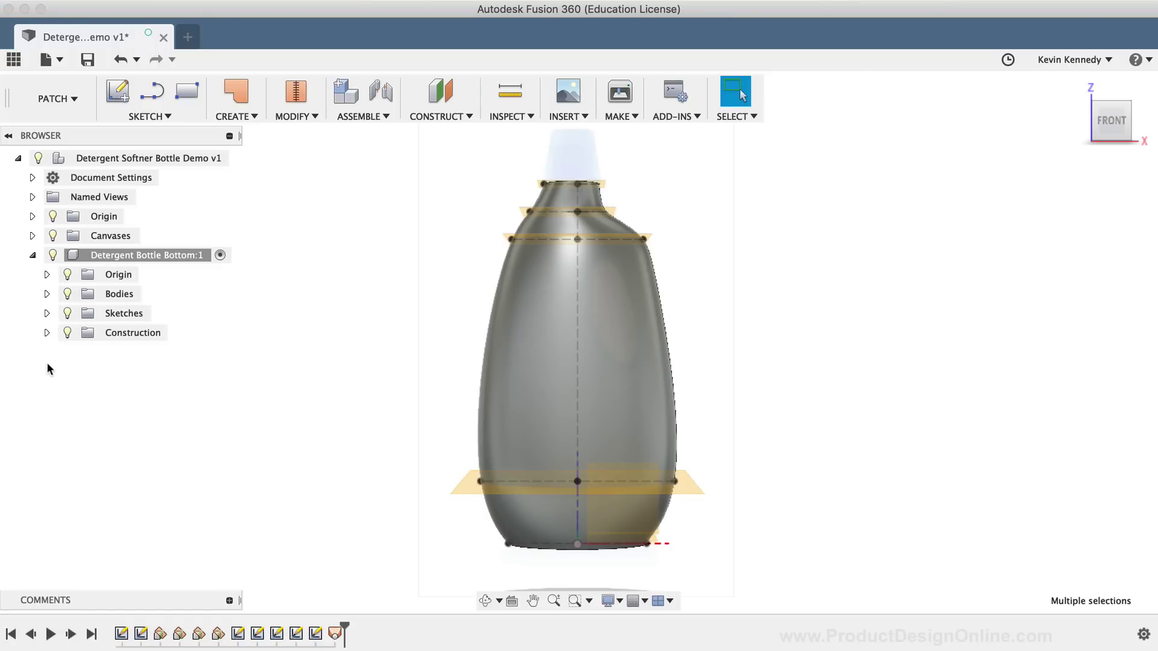
pyautogui.click(68, 314)
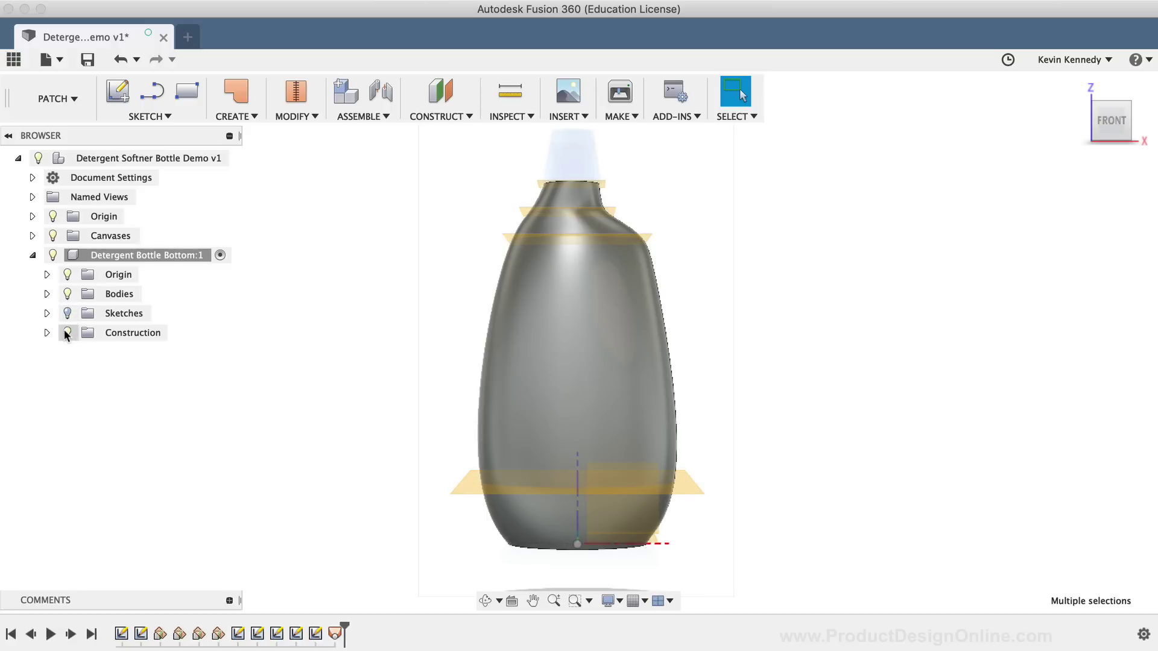
pyautogui.click(66, 332)
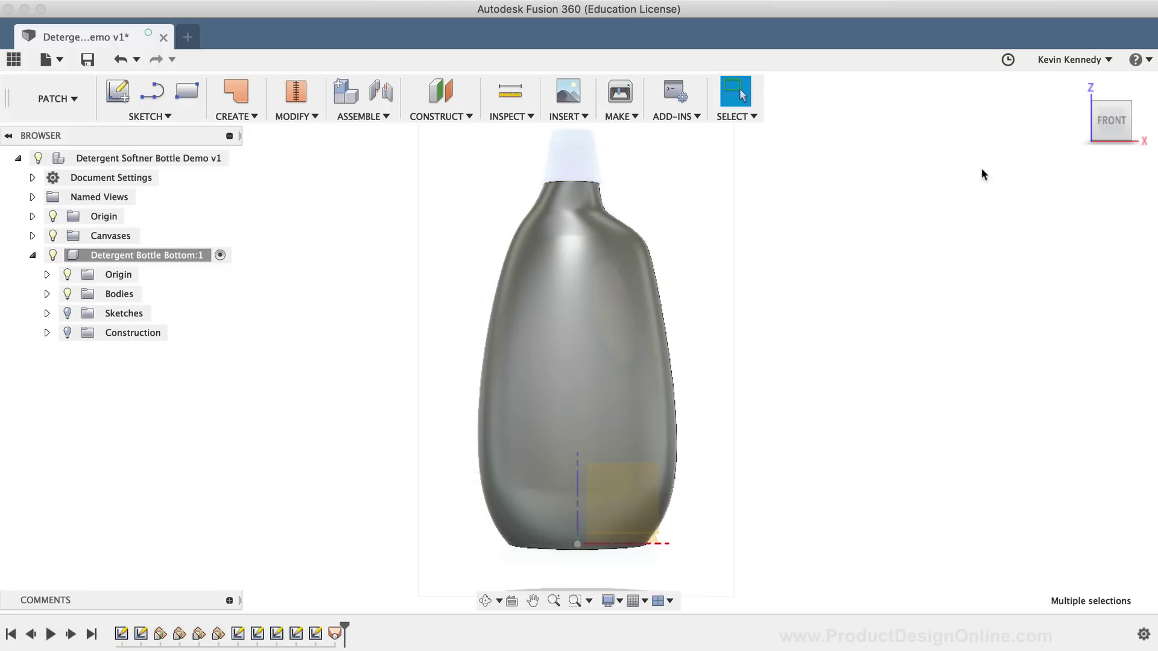
# Orbit and zoom the bottle to inspect the open neck.
pyautogui.click(1110, 116)
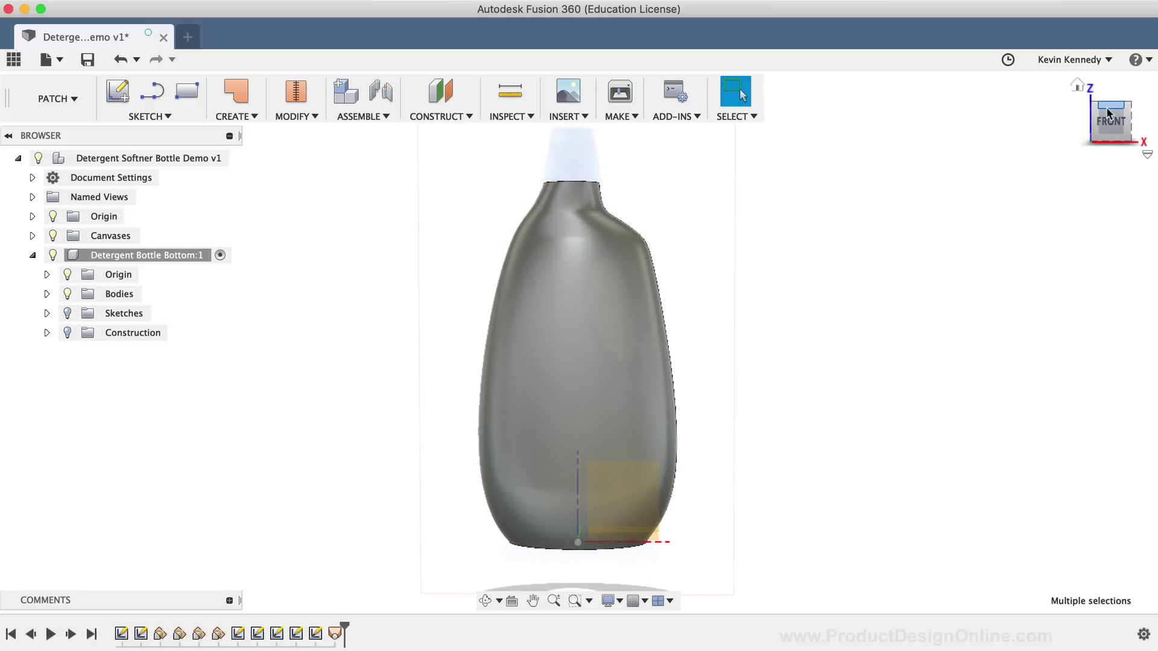
pyautogui.keyDown('shift'); pyautogui.moveTo(507, 328); pyautogui.dragTo(487, 242, button='middle'); pyautogui.keyUp('shift')
pyautogui.scroll(3, 487, 222)
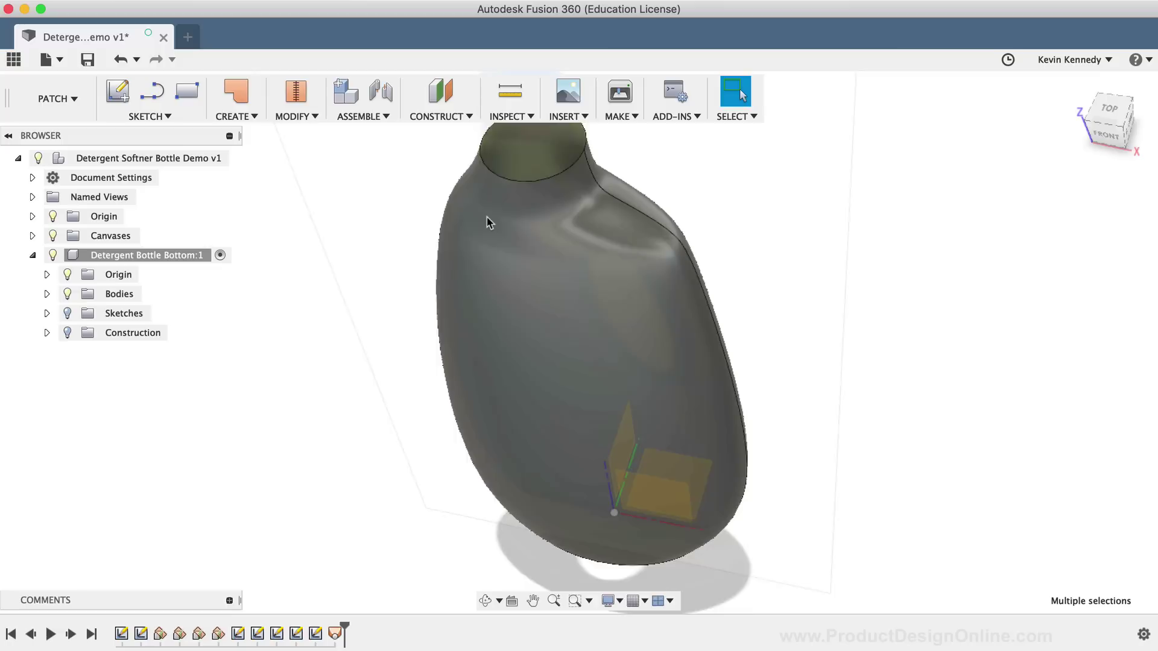
pyautogui.scroll(3, 488, 223)
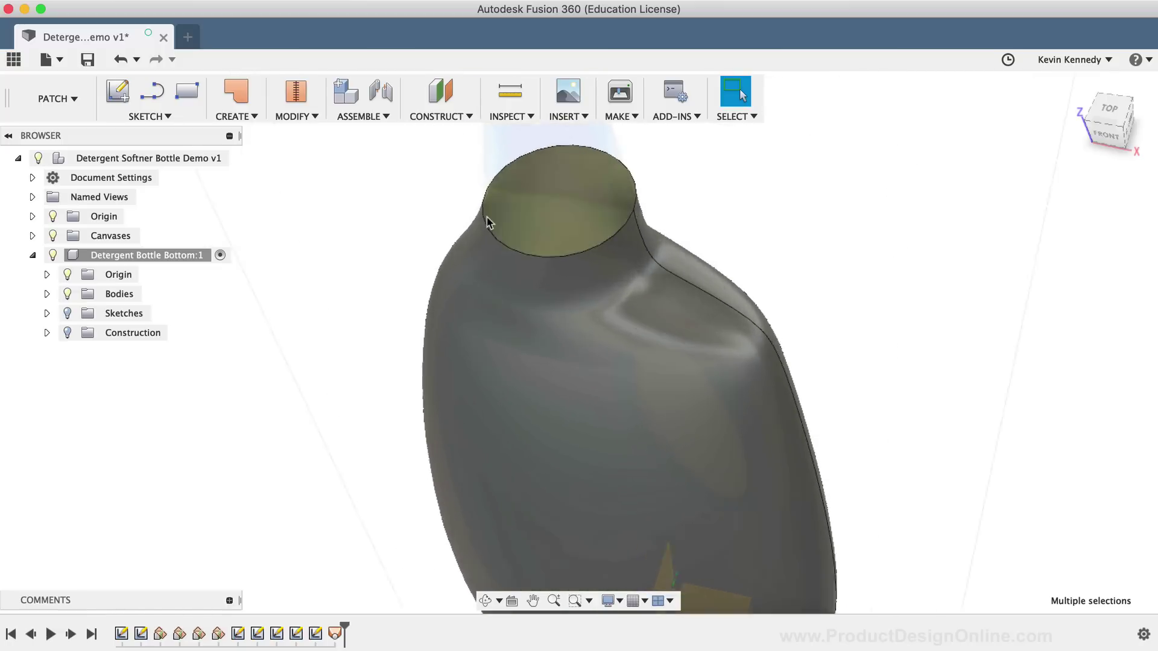
pyautogui.scroll(3, 487, 219)
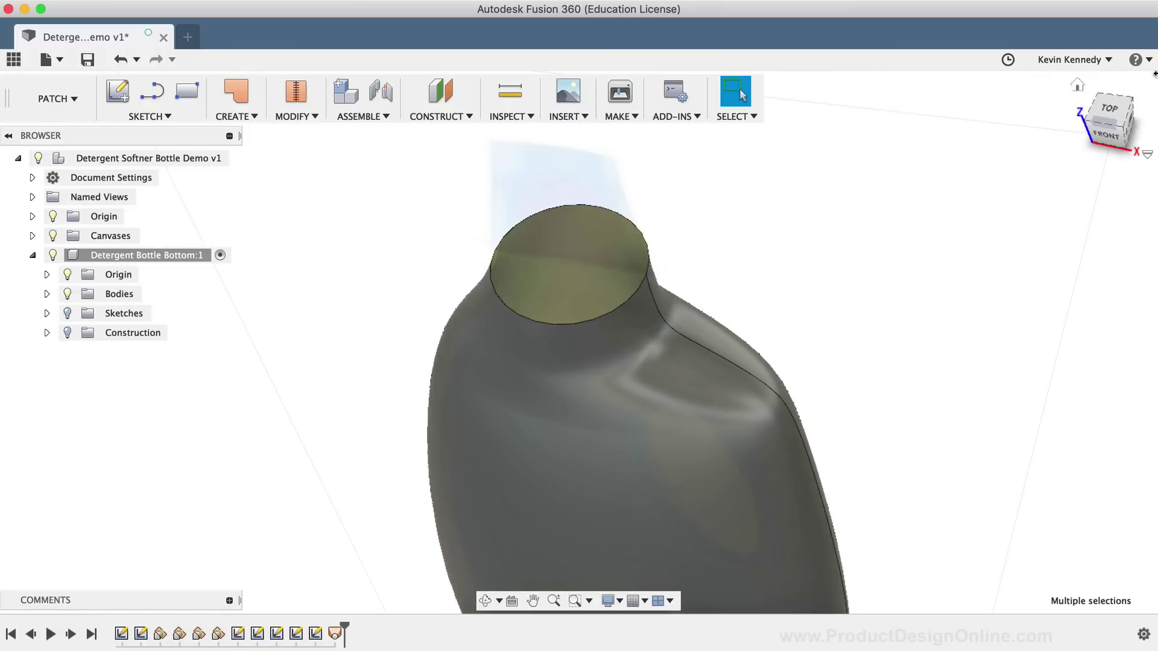
pyautogui.moveTo(1116, 120)
pyautogui.mouseDown()
pyautogui.moveTo(1105, 145)
pyautogui.moveTo(1123, 118)
pyautogui.moveTo(1099, 106)
pyautogui.mouseUp()
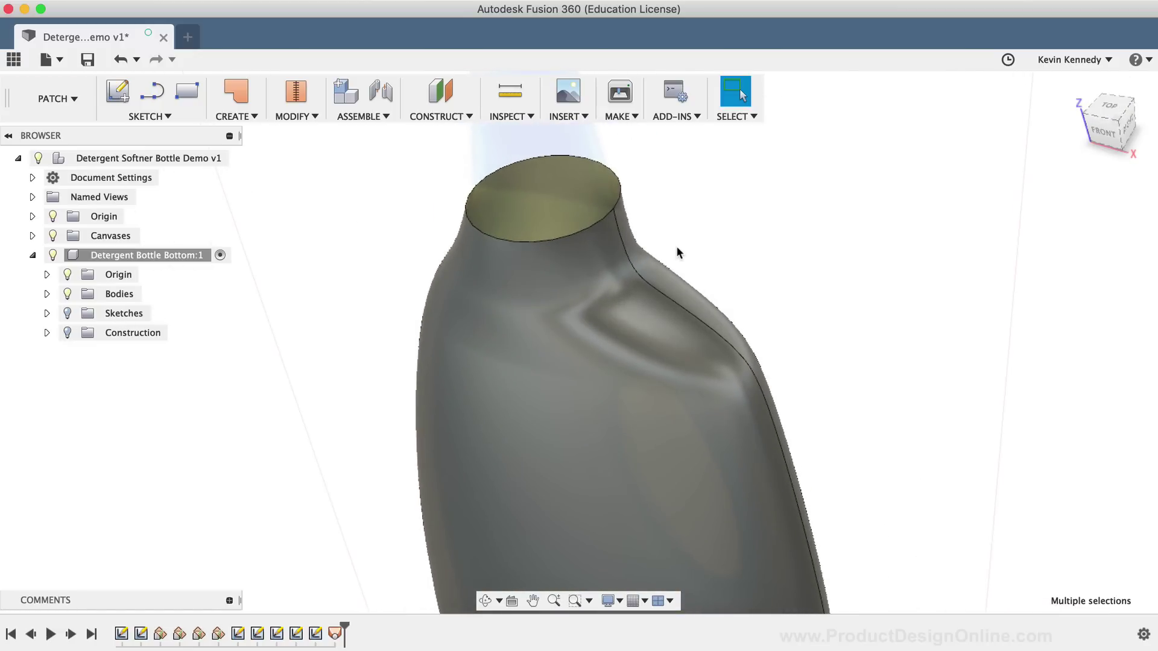
# Hide Body1 in the Front view, revealing the canvas image's handle hole.
pyautogui.click(46, 295)
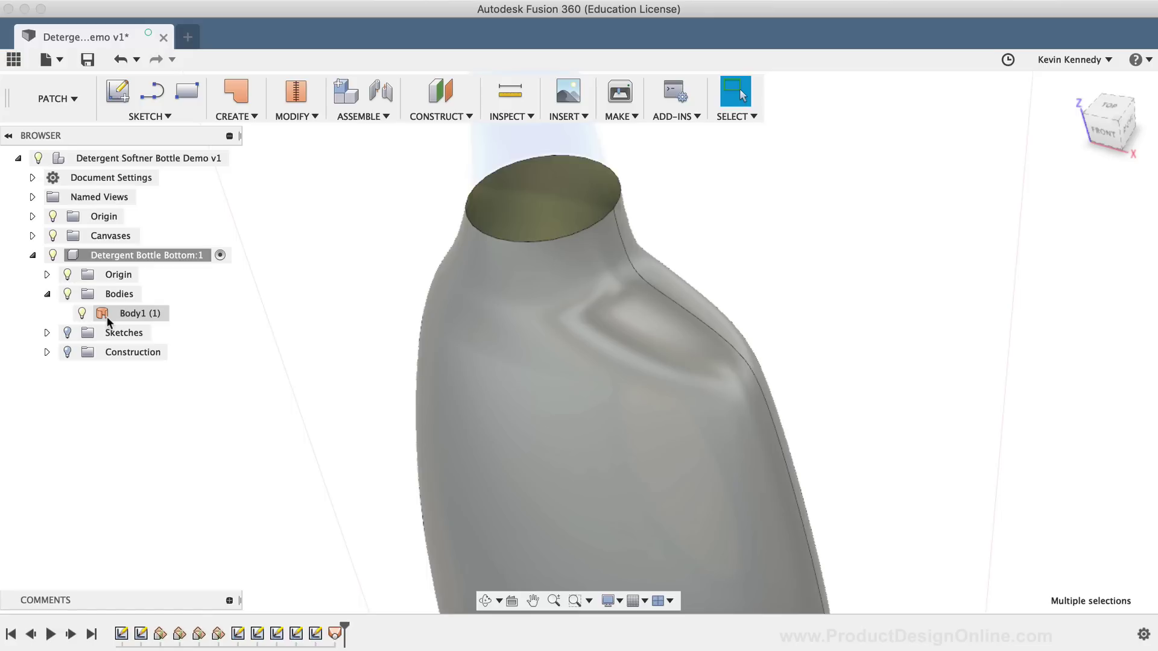
pyautogui.click(1102, 131)
pyautogui.click(584, 301)
pyautogui.scroll(-5, 584, 301)
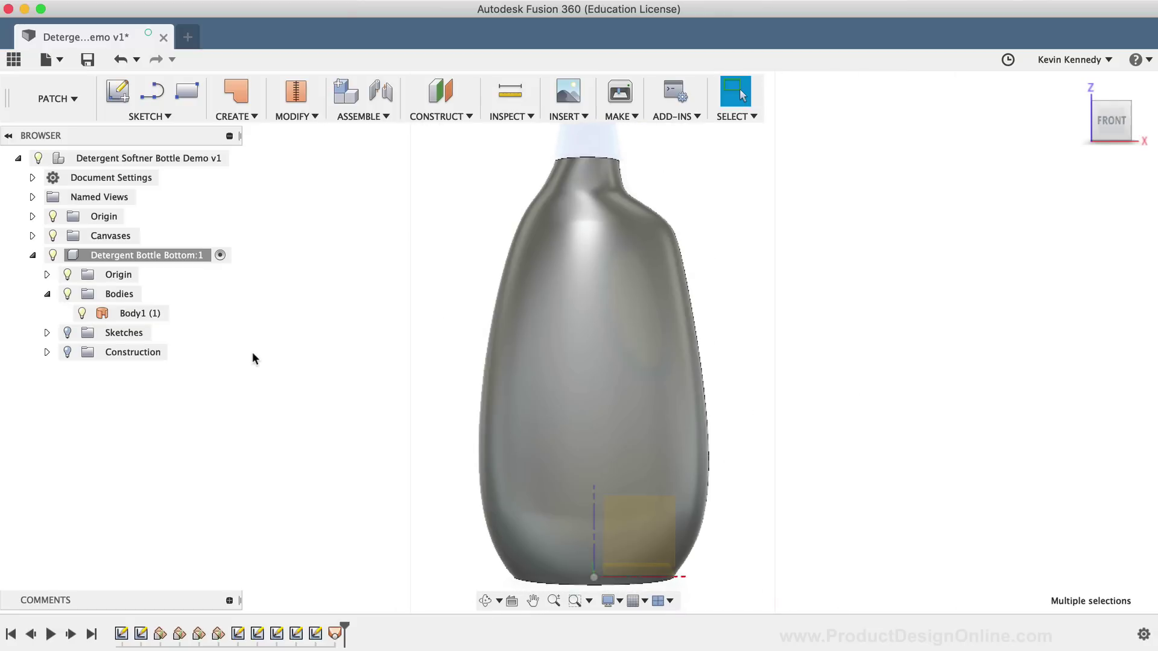
pyautogui.click(79, 312)
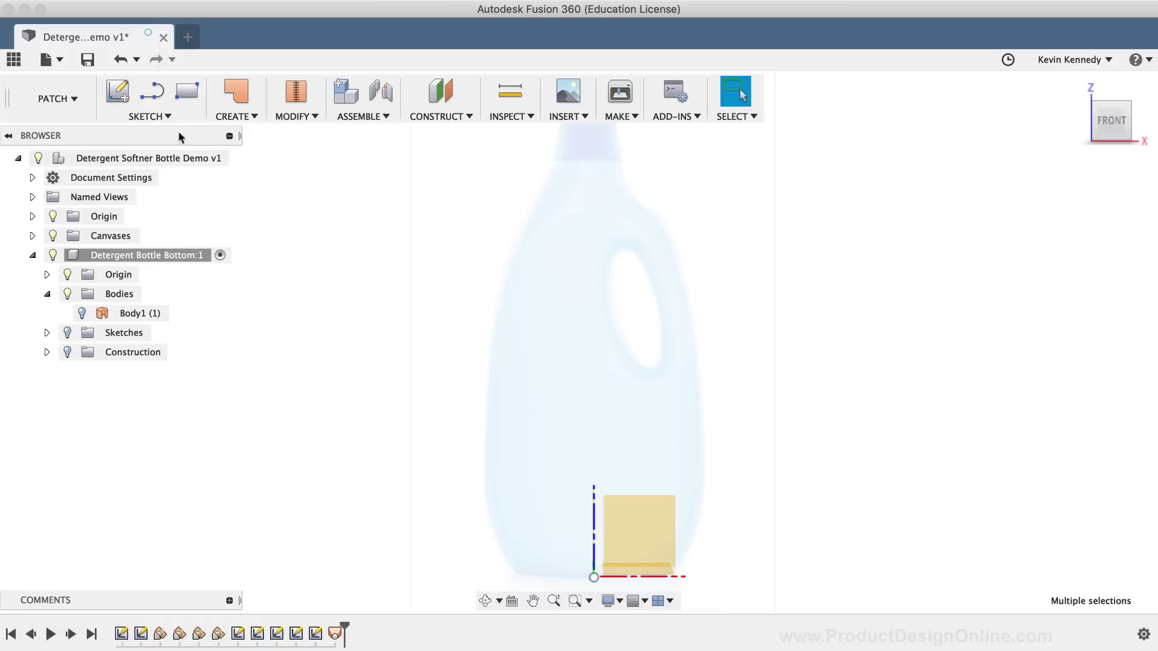
# Sketch an ellipse on the front plane tracing the handle hole.
pyautogui.click(148, 116)
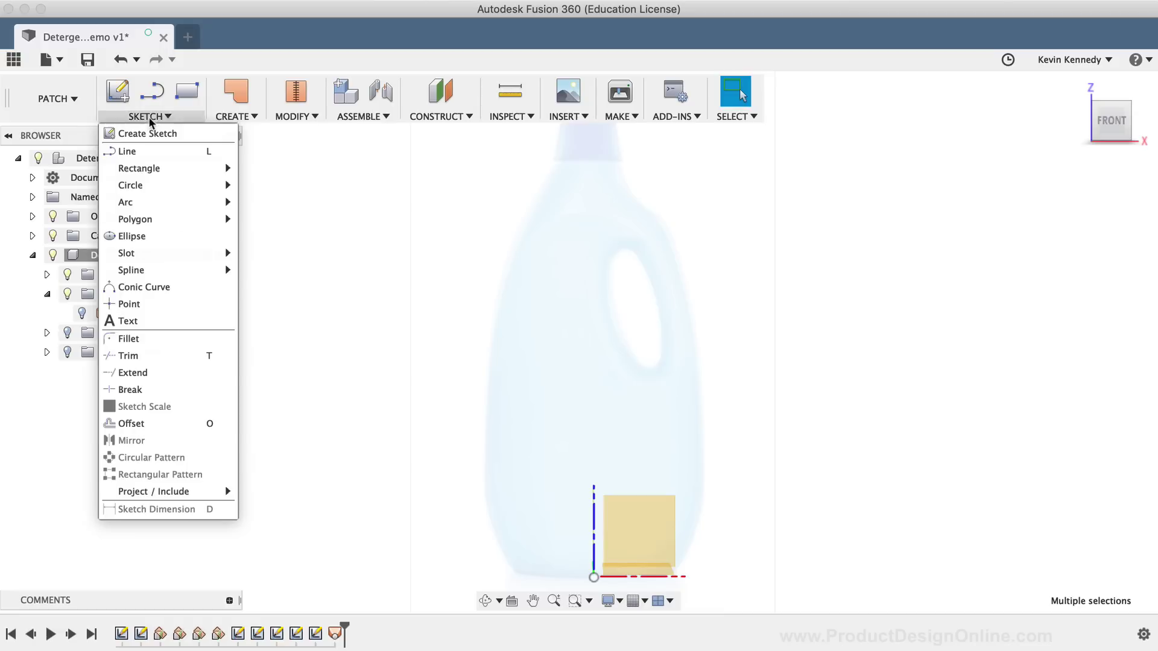
pyautogui.click(156, 237)
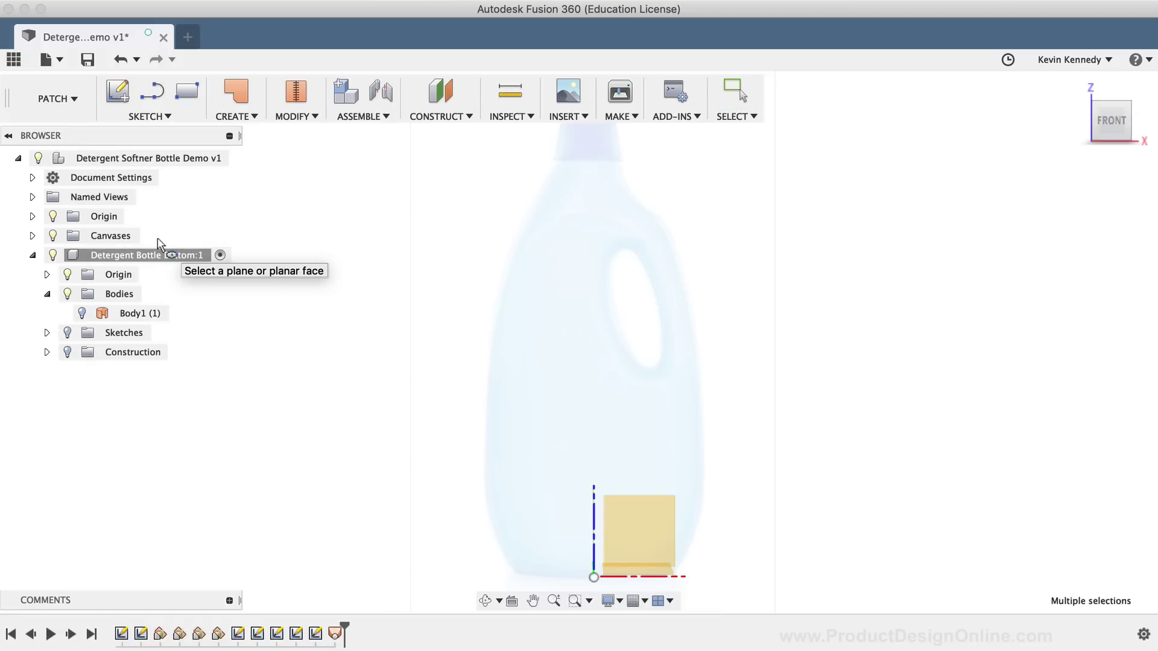
pyautogui.click(644, 541)
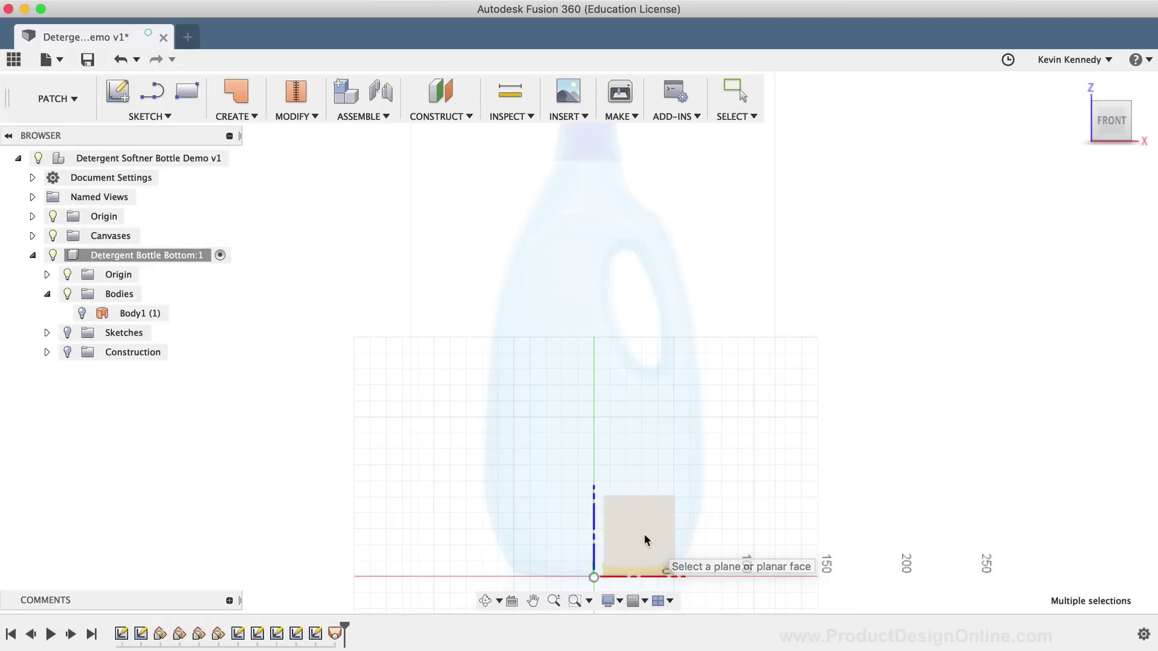
pyautogui.click(644, 534)
pyautogui.scroll(3, 560, 292)
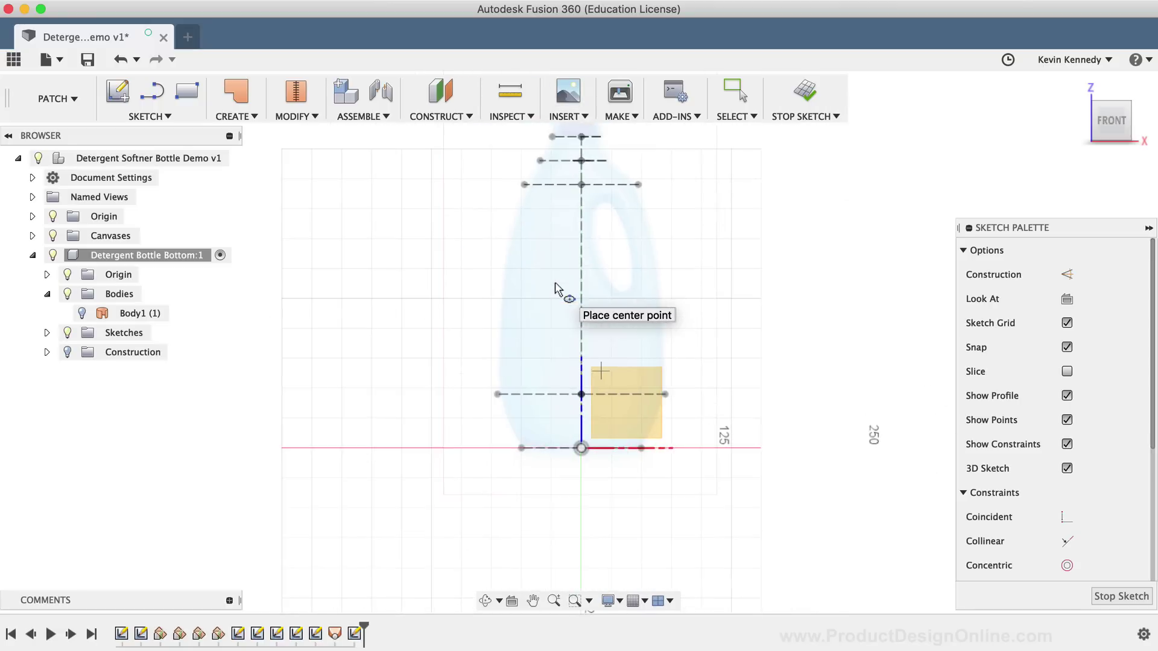
pyautogui.scroll(3, 626, 223)
pyautogui.scroll(-1, 626, 224)
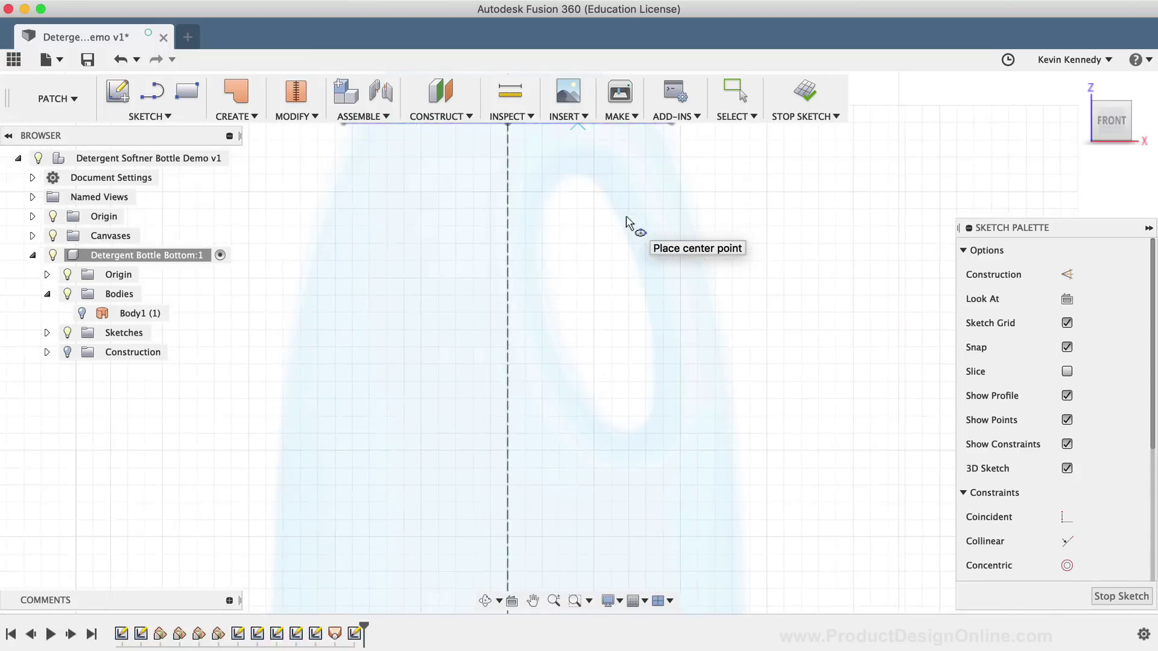
pyautogui.click(603, 320)
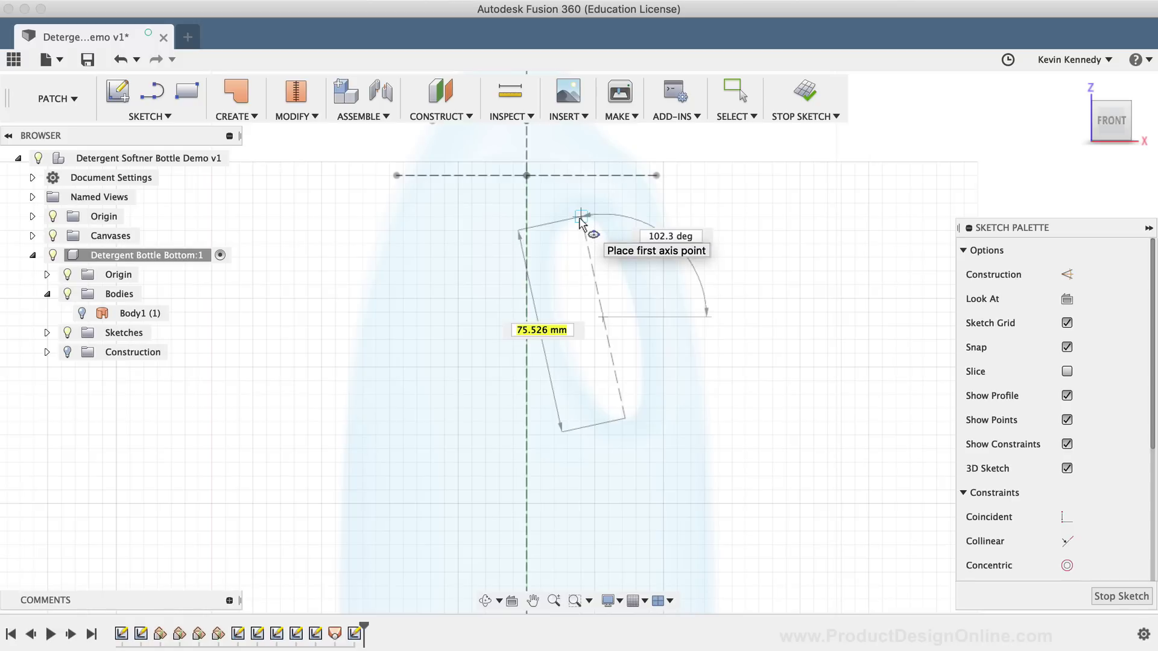
pyautogui.click(580, 222)
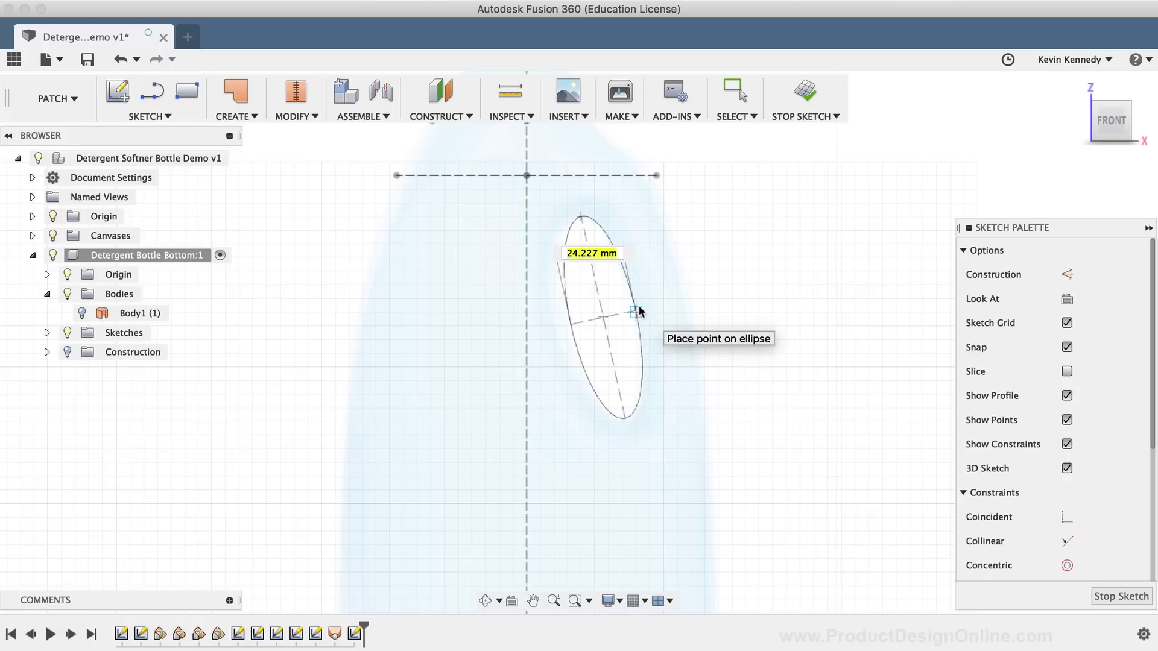
pyautogui.click(641, 309)
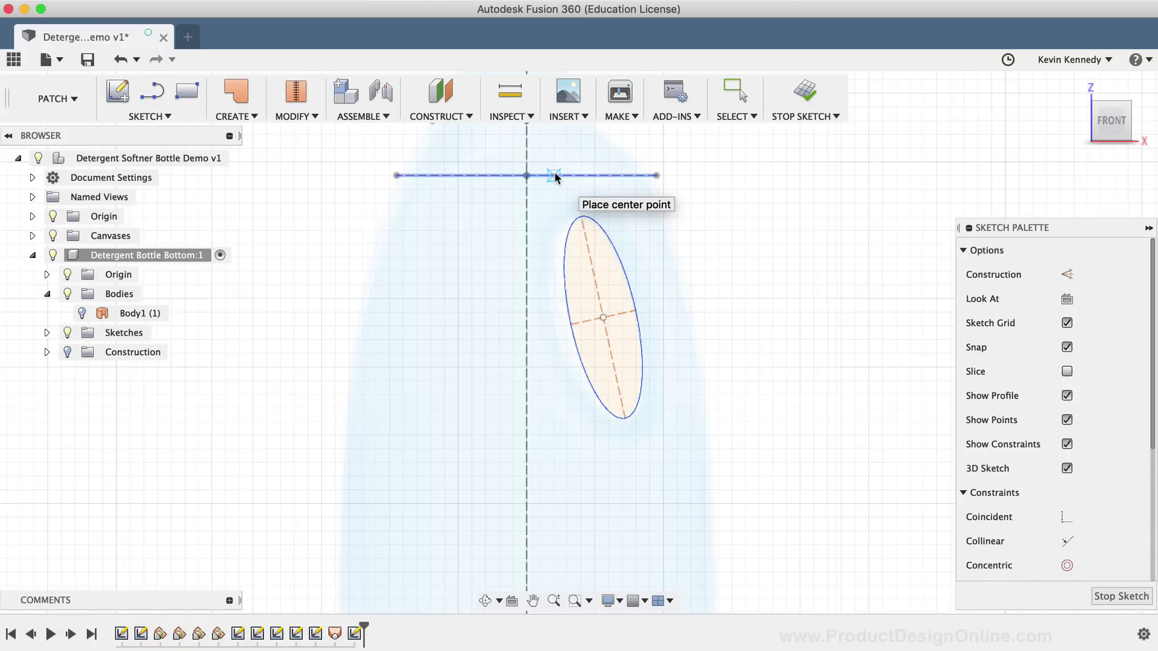
# Draw a larger concentric ellipse around the first, forming an elliptical ring.
pyautogui.click(604, 317)
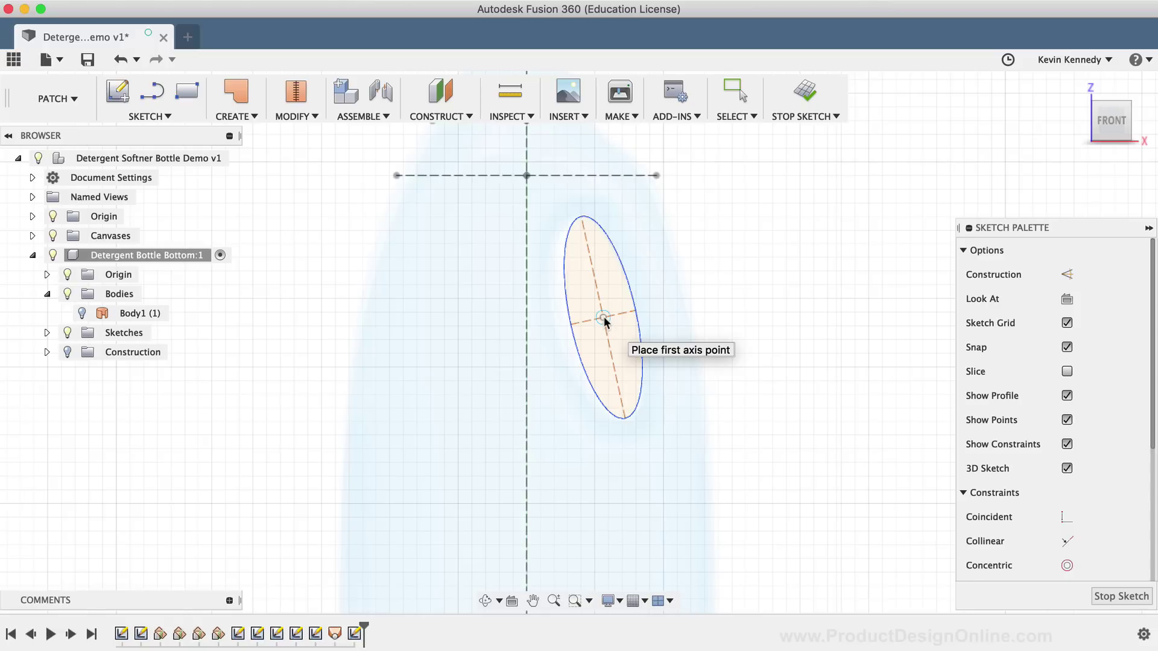
pyautogui.click(576, 198)
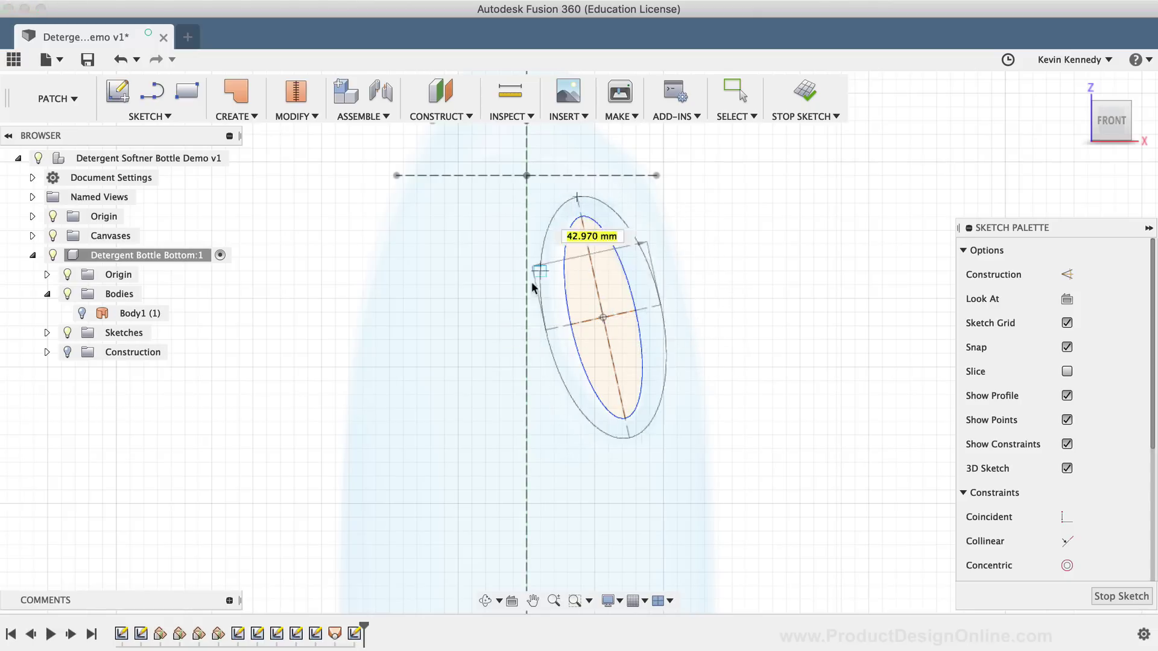
pyautogui.click(552, 323)
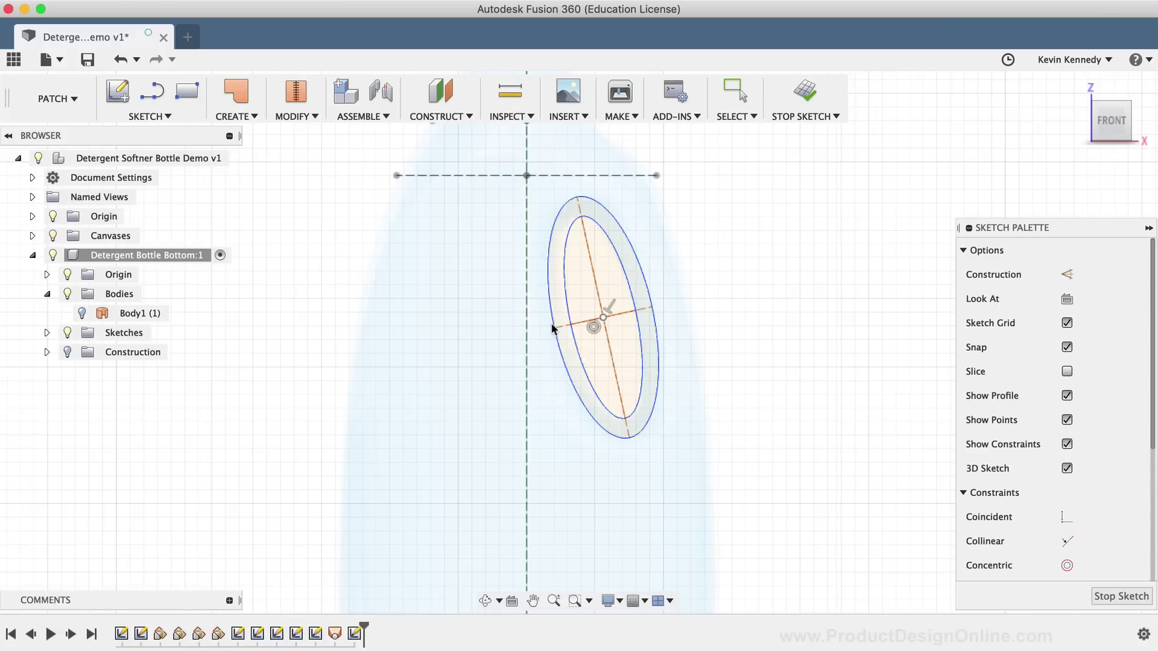
pyautogui.press('Escape')
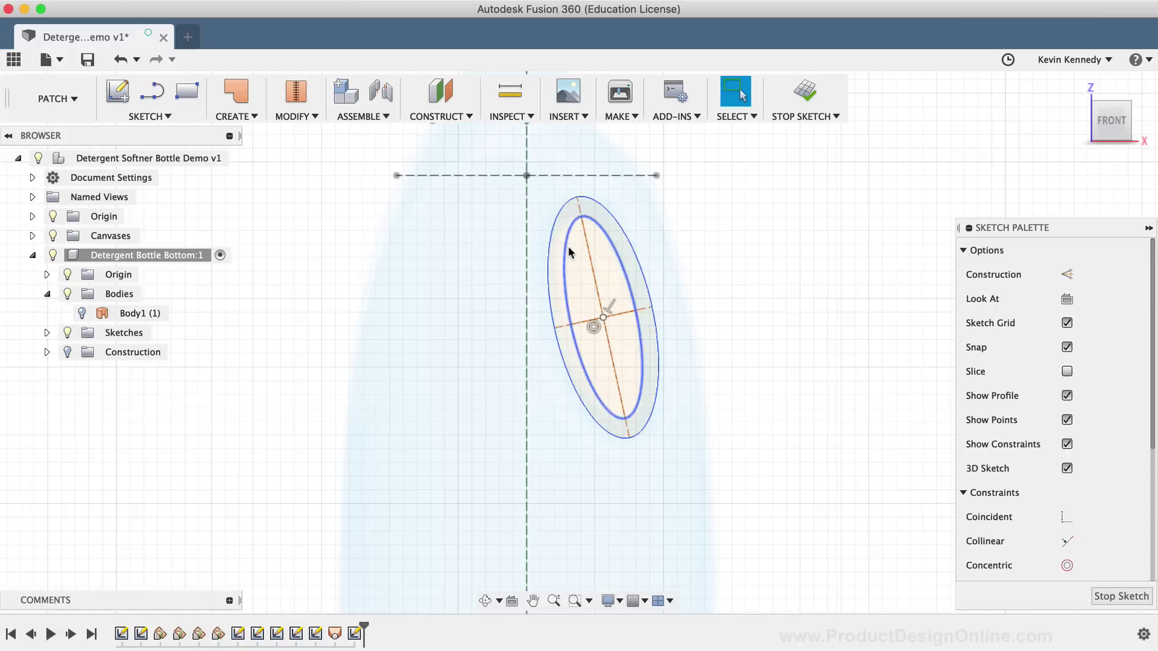
# Start an extrude of the elliptical profile with the Two Sides direction.
pyautogui.click(237, 118)
pyautogui.click(238, 149)
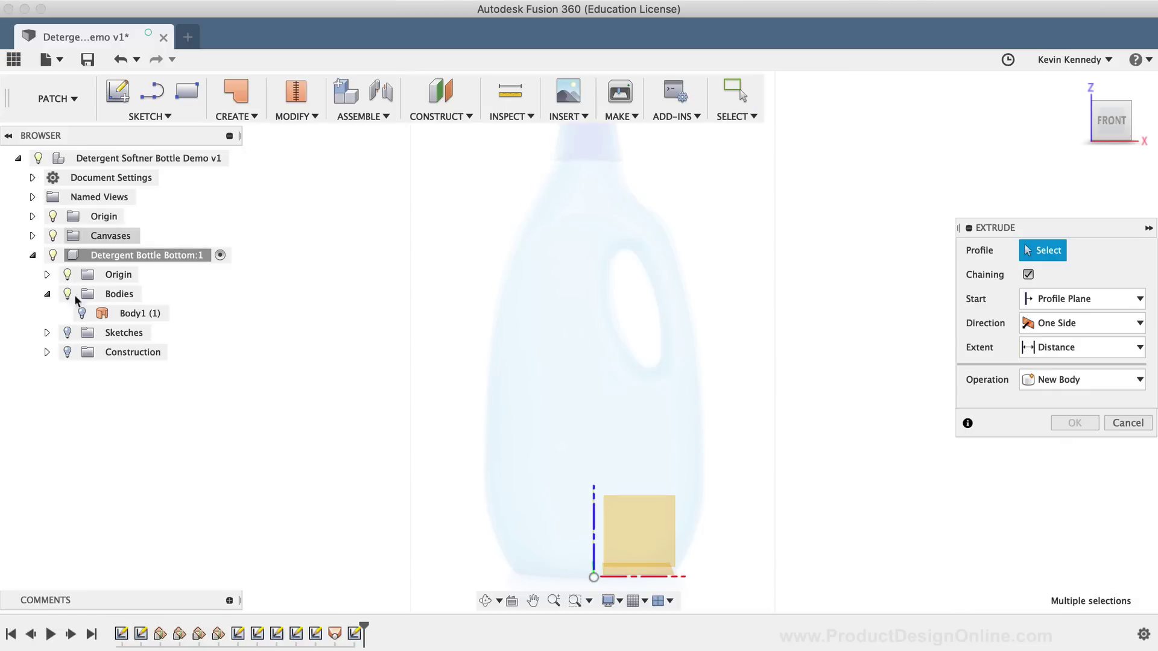
pyautogui.click(68, 333)
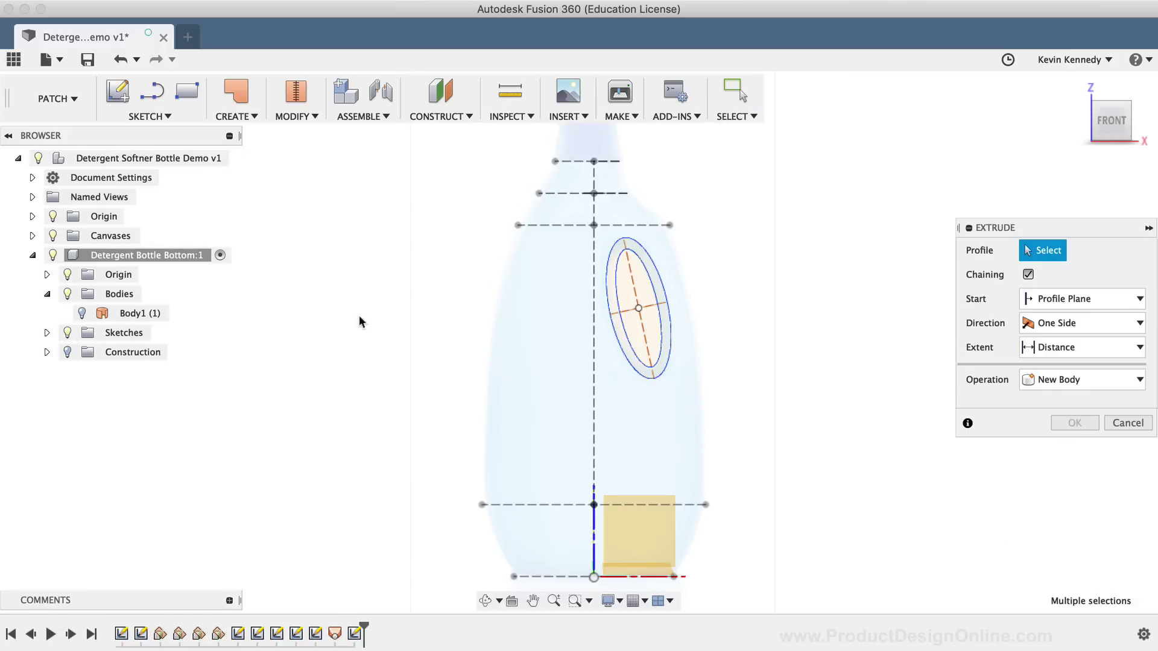
pyautogui.click(652, 256)
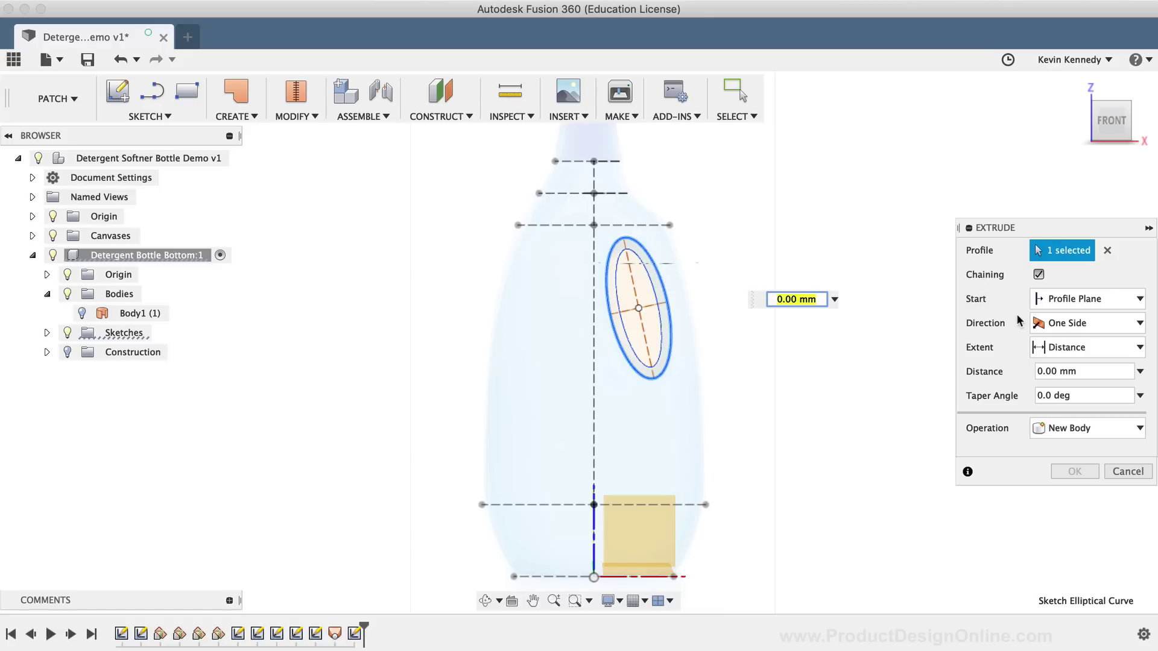
pyautogui.click(1080, 330)
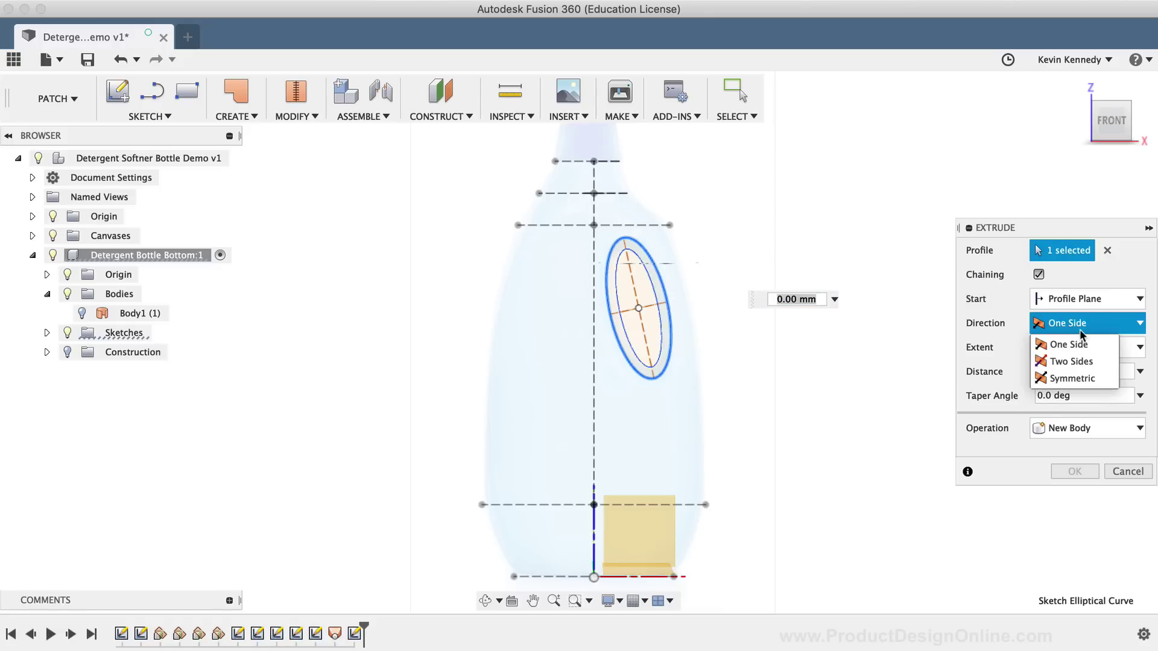
pyautogui.click(1085, 363)
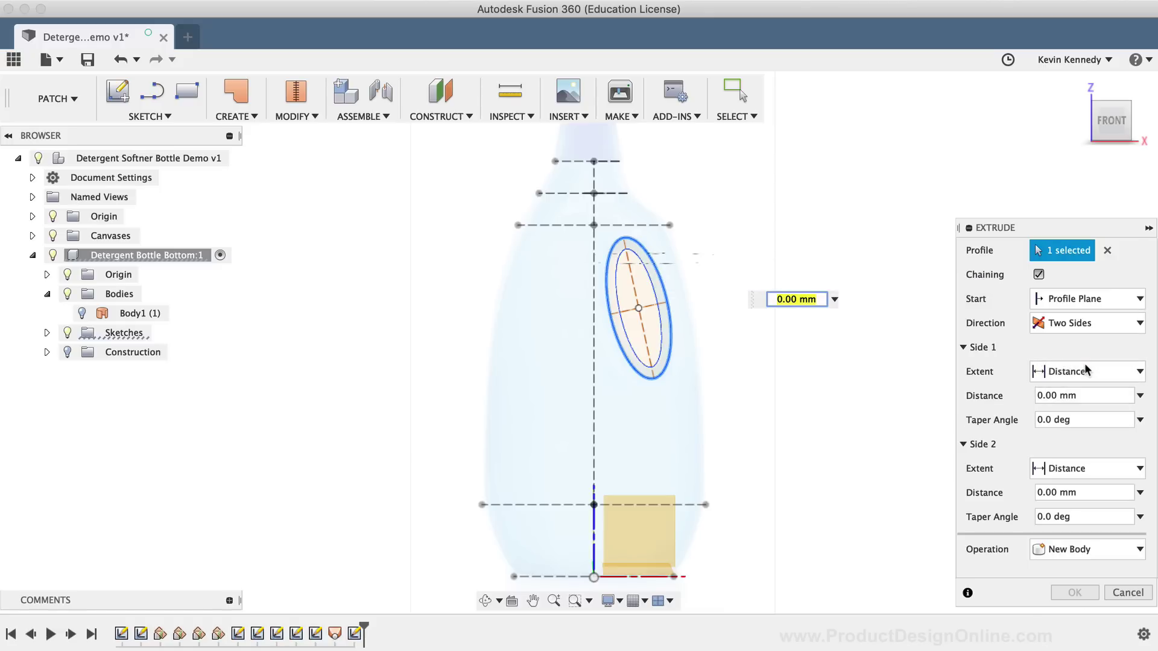
pyautogui.moveTo(1051, 225); pyautogui.dragTo(989, 174)
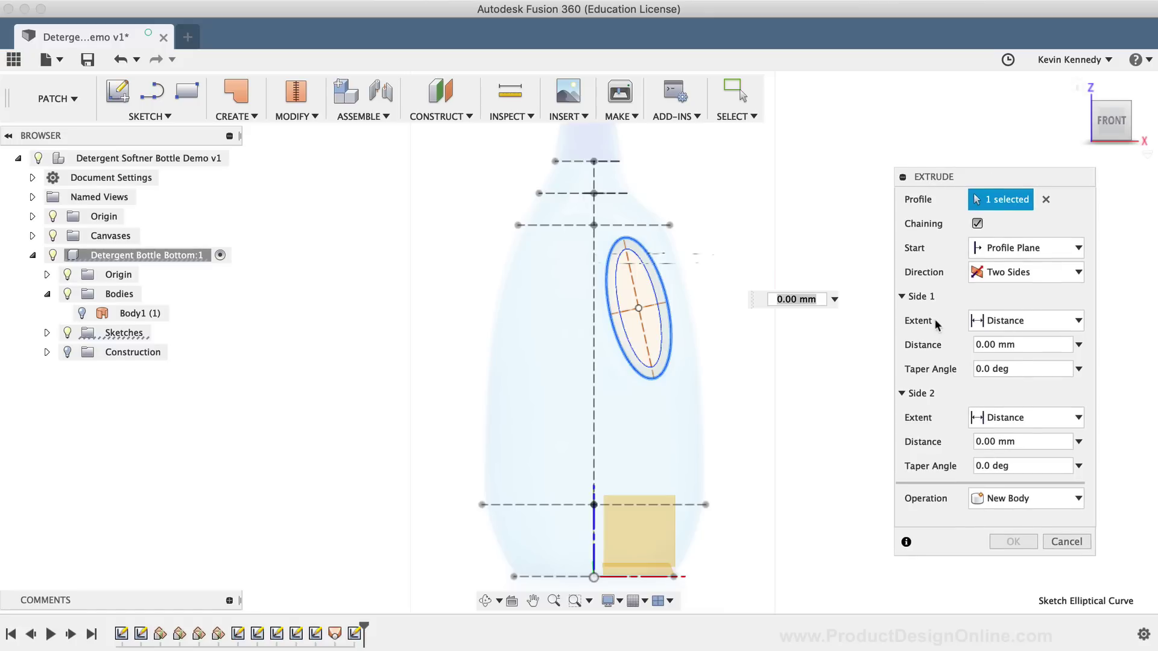
# Set both extents to All, show Body1, reselect the ellipse, and create new Body2.
pyautogui.click(1038, 321)
pyautogui.click(1025, 379)
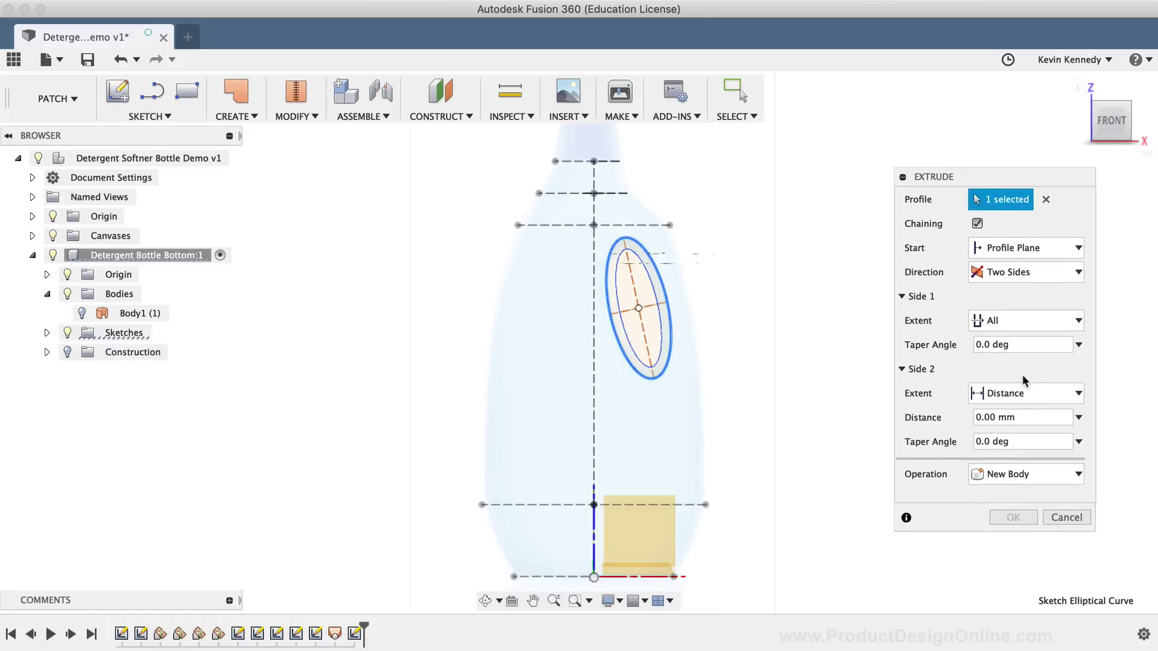
pyautogui.click(1013, 393)
pyautogui.click(1007, 449)
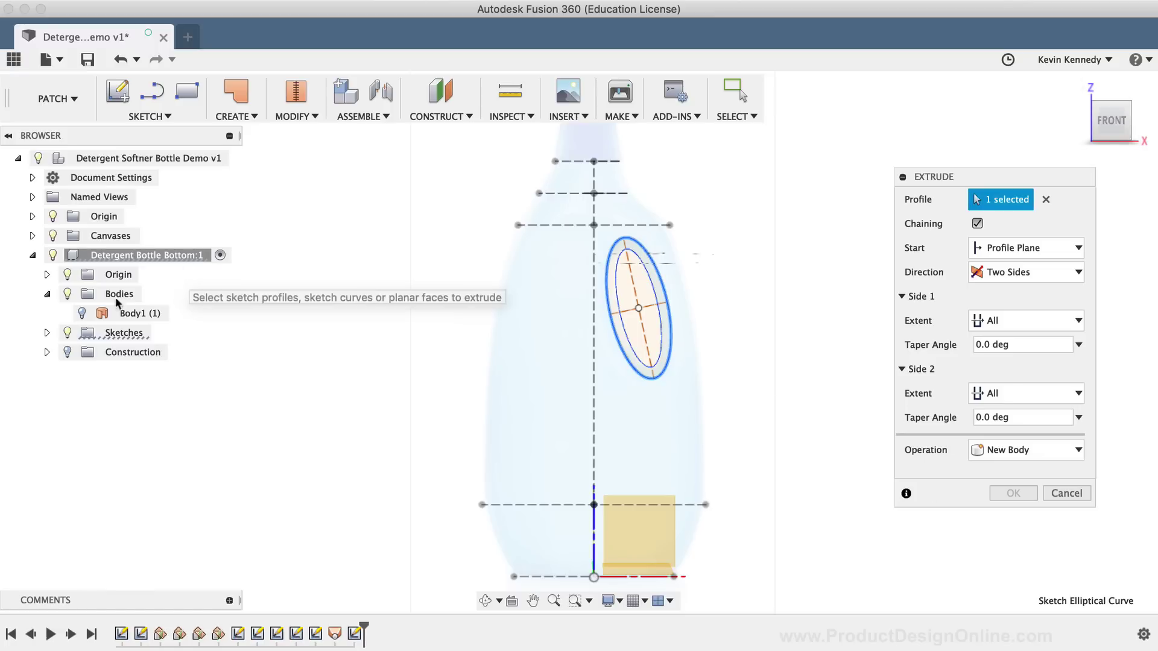
pyautogui.click(82, 313)
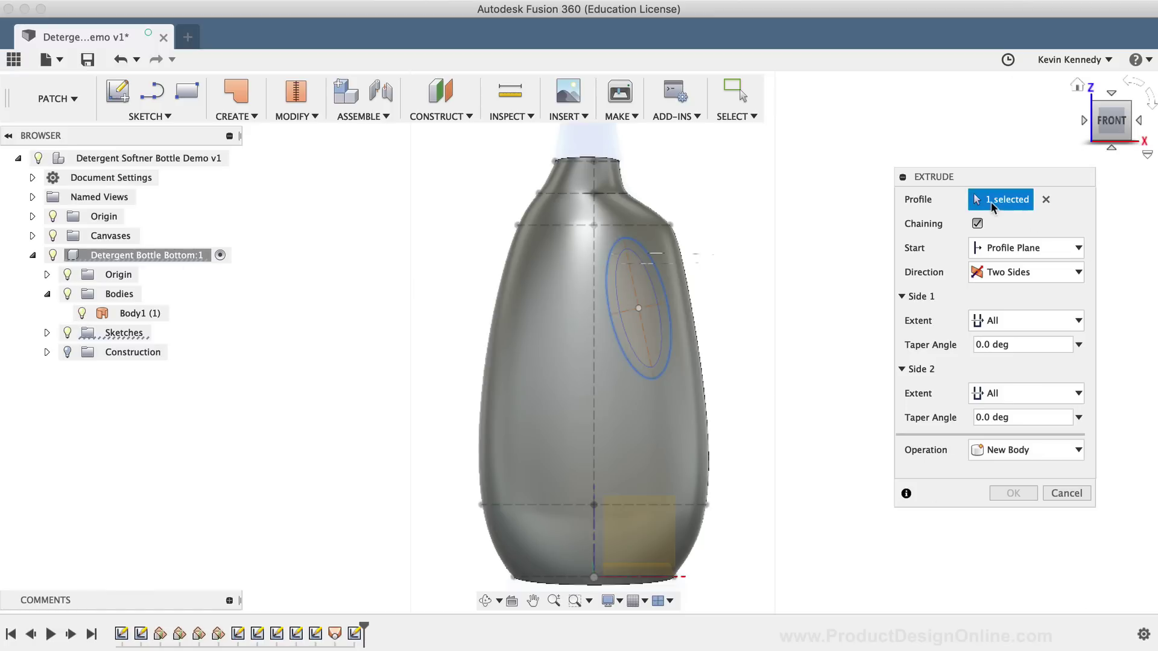
pyautogui.click(654, 275)
pyautogui.click(656, 271)
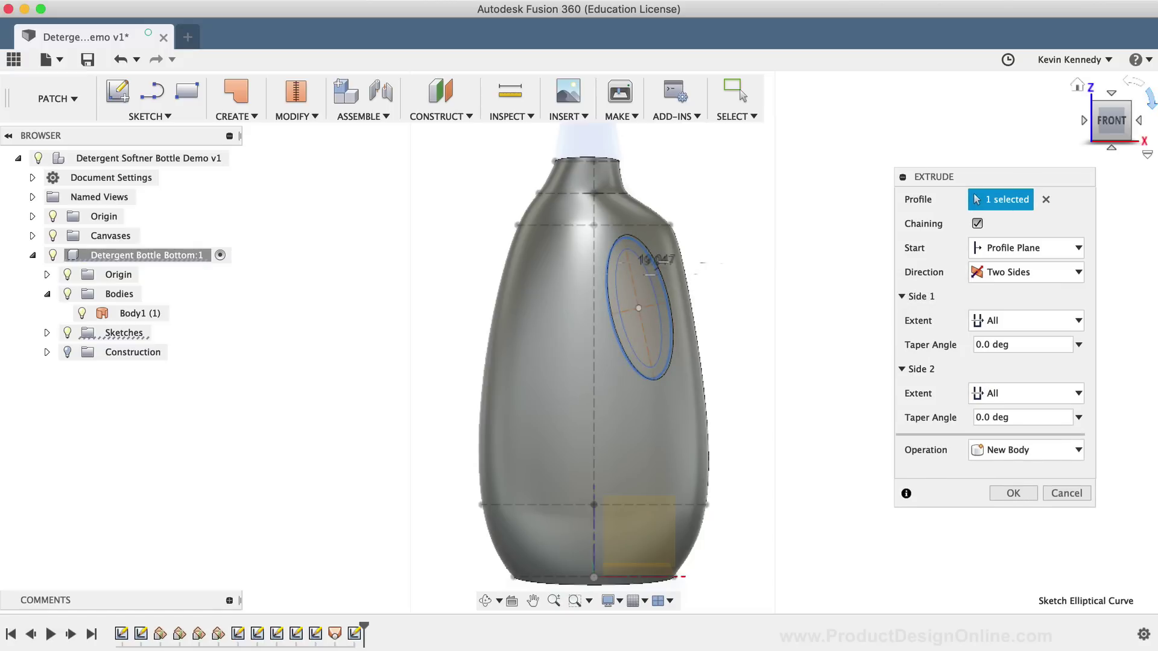
pyautogui.click(1011, 494)
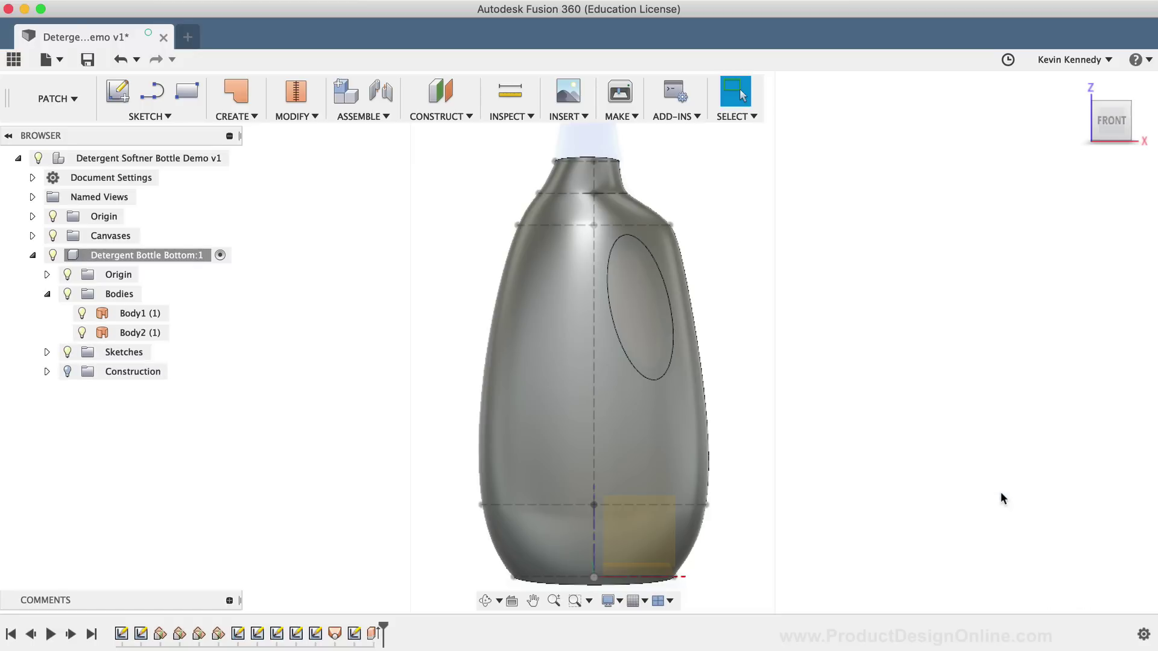
# Rename Body1 to 'Bottle Bottom' and Body2 to 'Handle Reference'.
pyautogui.click(131, 314)
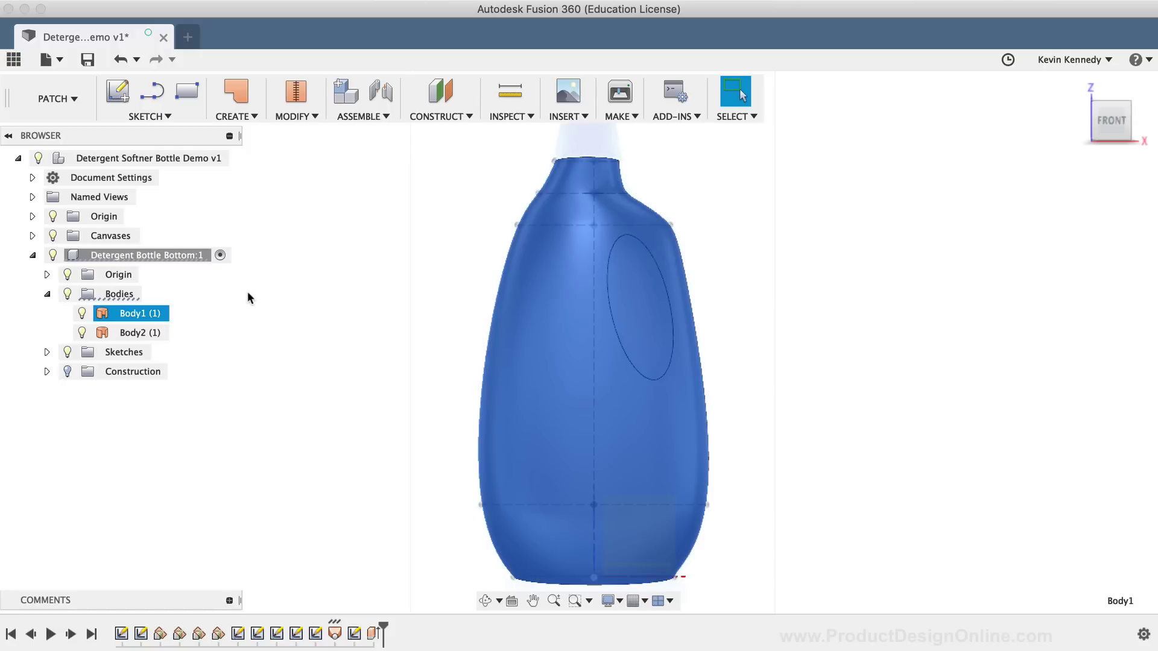
pyautogui.click(229, 295)
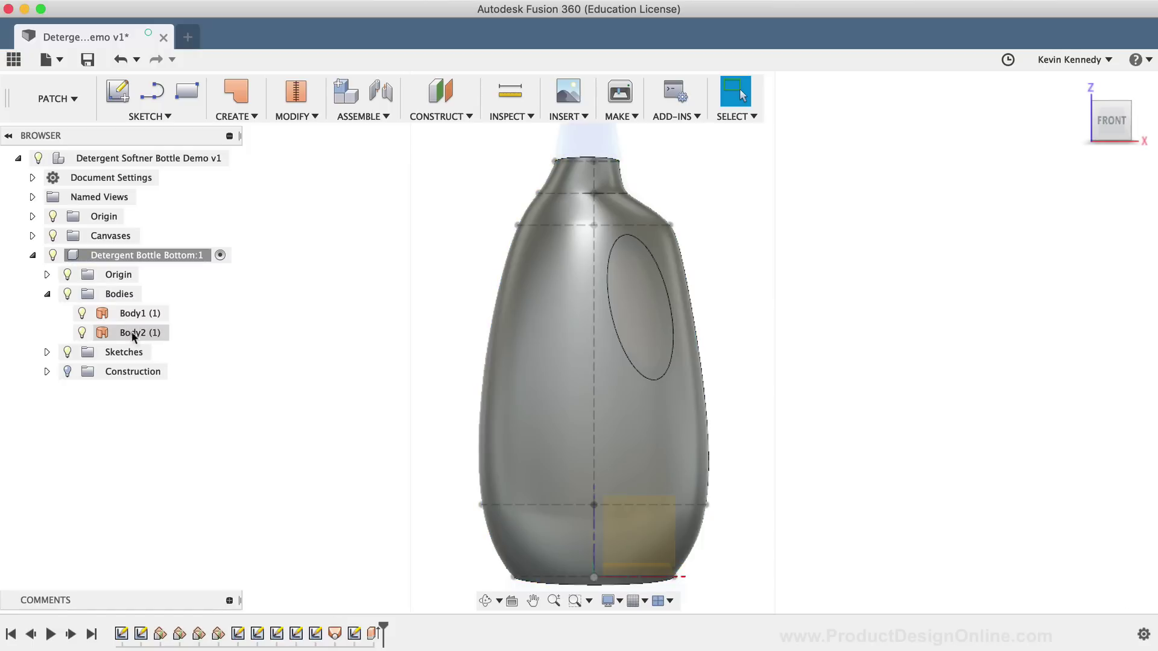
pyautogui.click(125, 315)
pyautogui.click(126, 314)
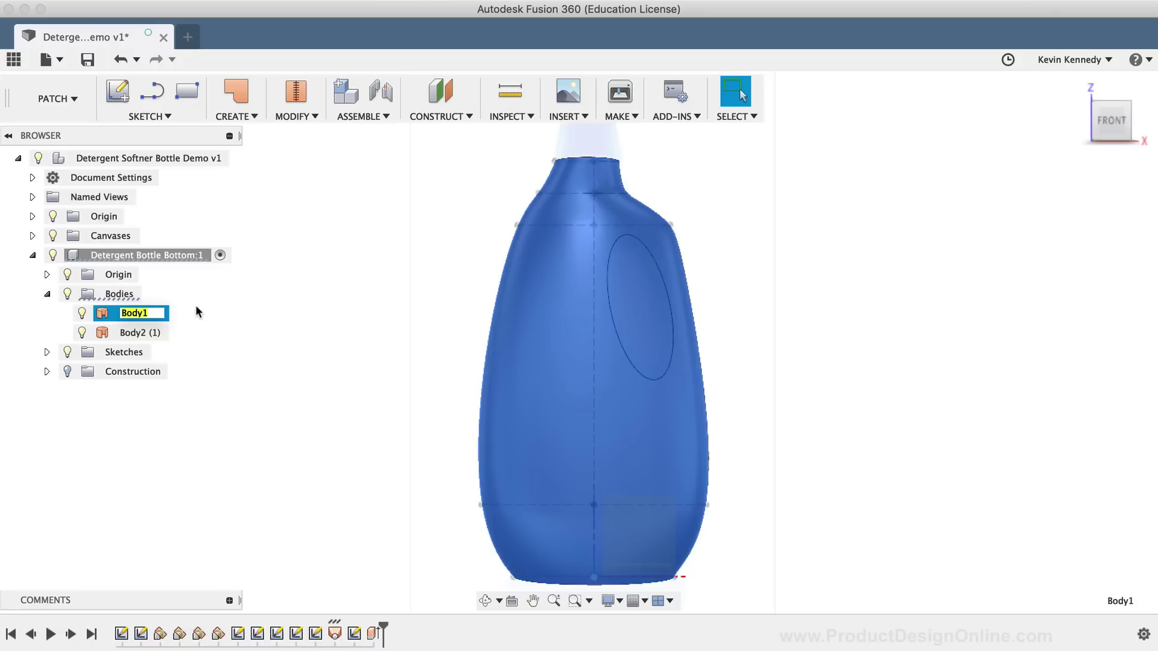
pyautogui.write('Bottle Bottom')
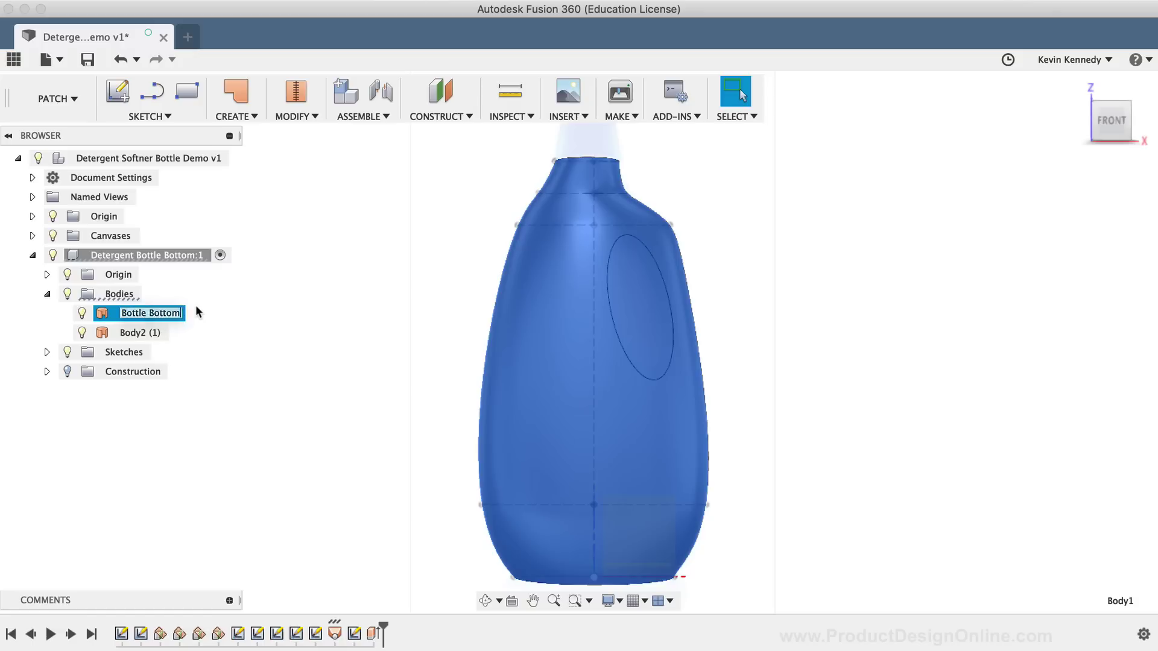
pyautogui.press('Return')
pyautogui.doubleClick(132, 333)
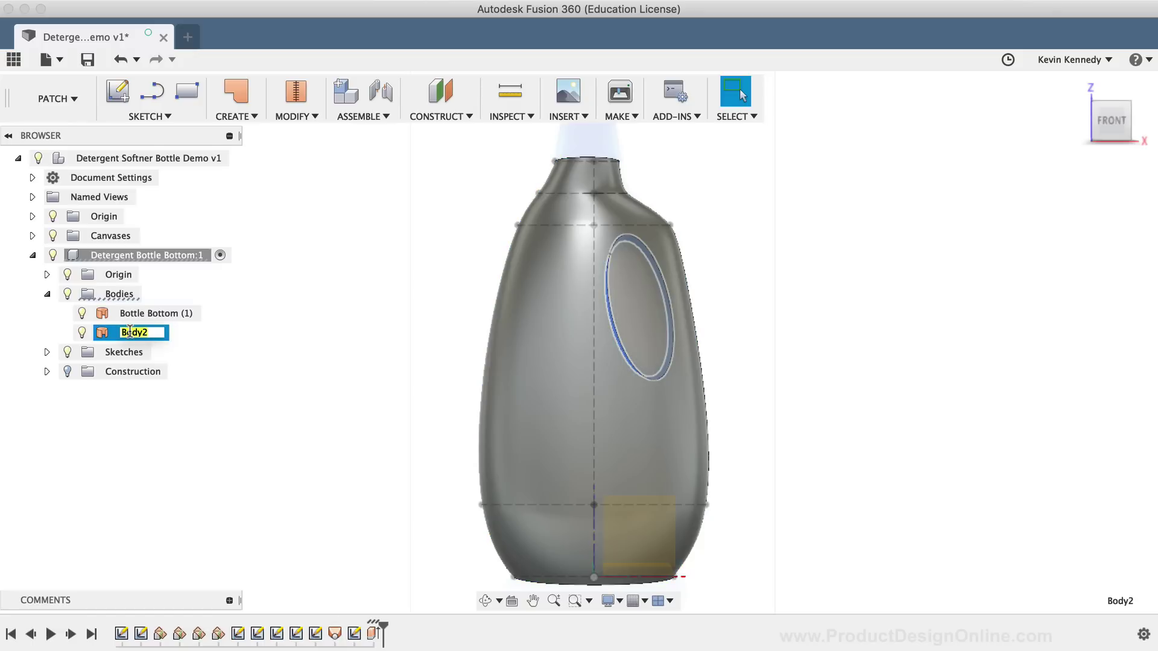
pyautogui.write('Handle Reference')
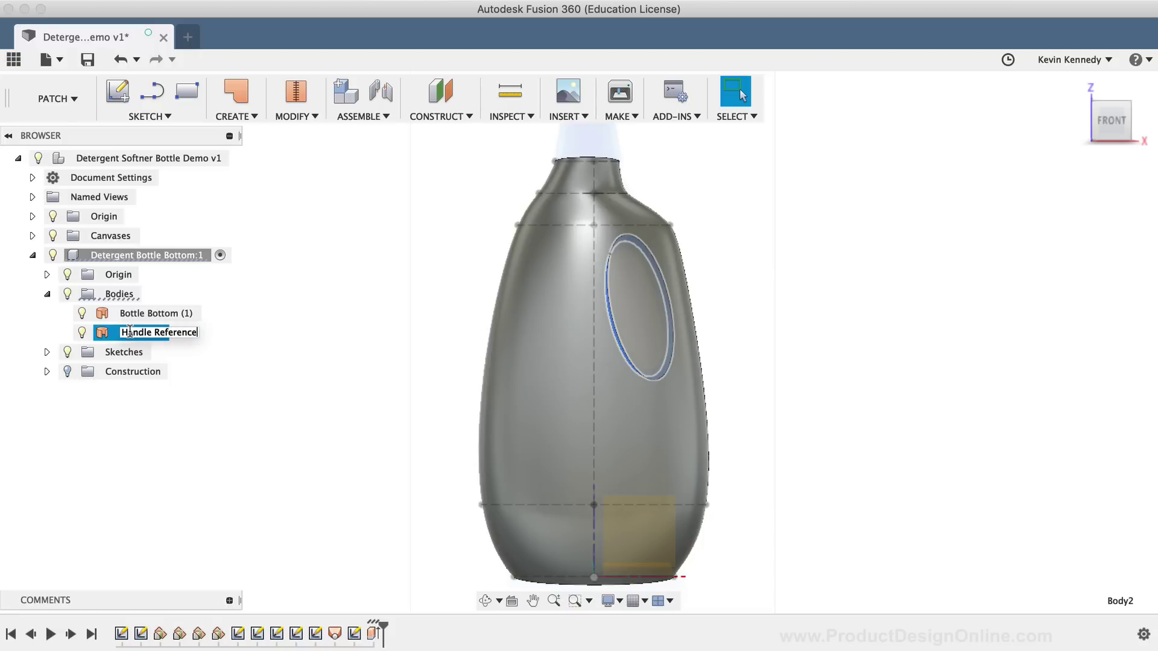
pyautogui.press('Return')
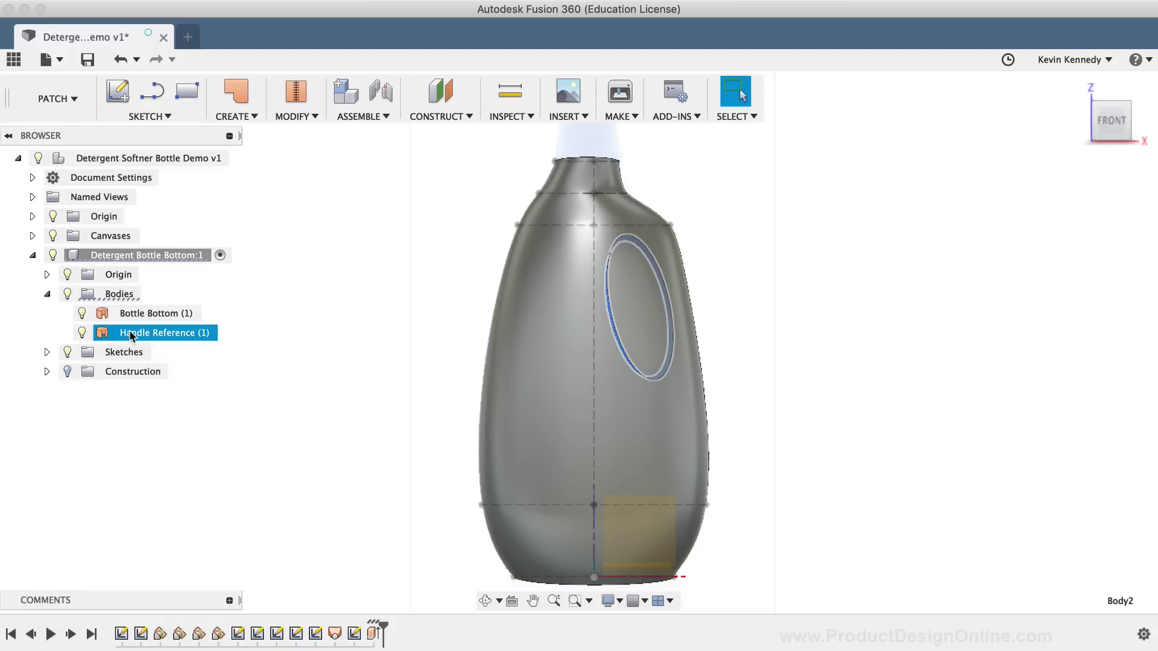
# Hide Bottle Bottom and rename Sketch1 to 'Handle'.
pyautogui.keyDown('shift'); pyautogui.click(82, 318); pyautogui.keyUp('shift')
pyautogui.click(82, 316)
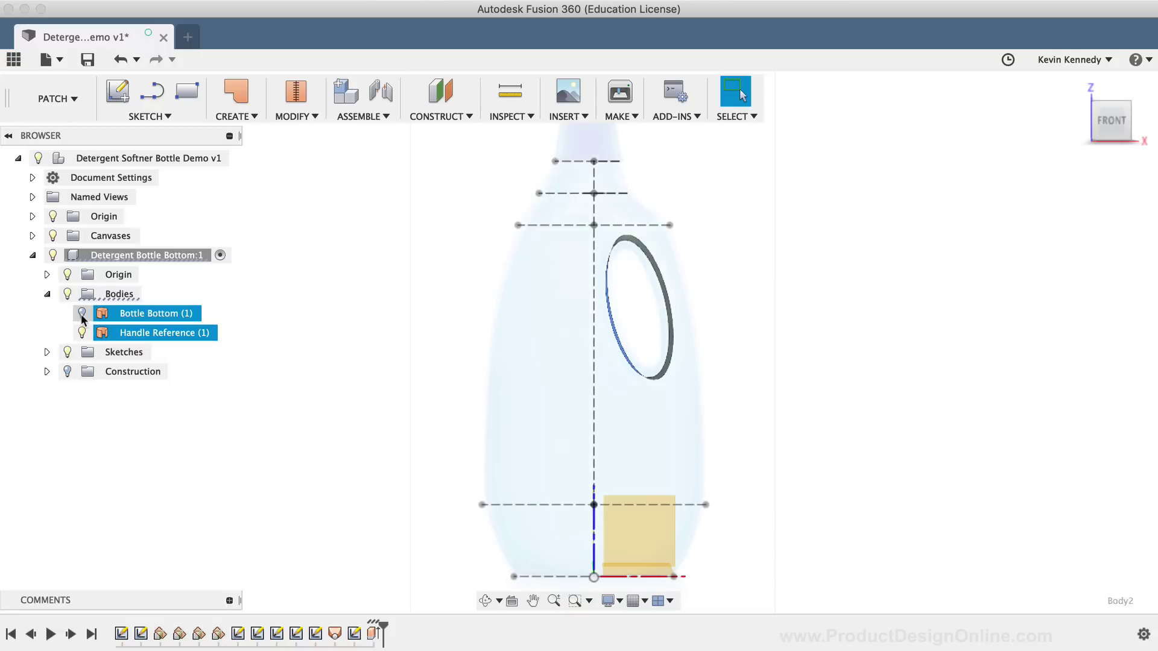
pyautogui.click(816, 211)
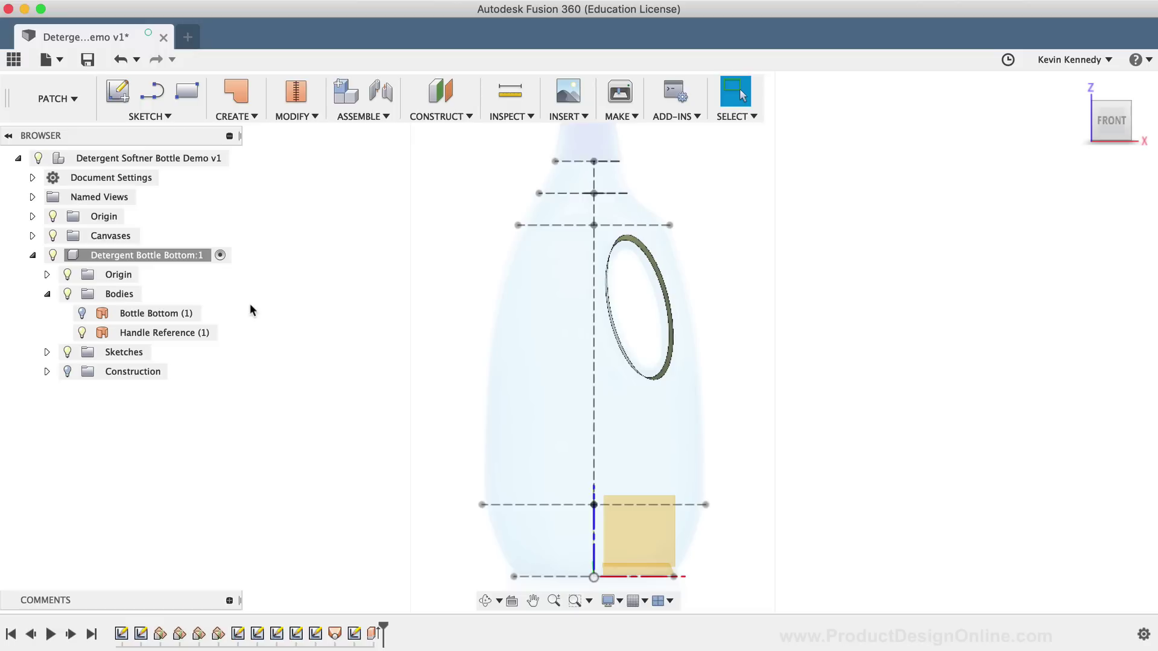
pyautogui.click(47, 353)
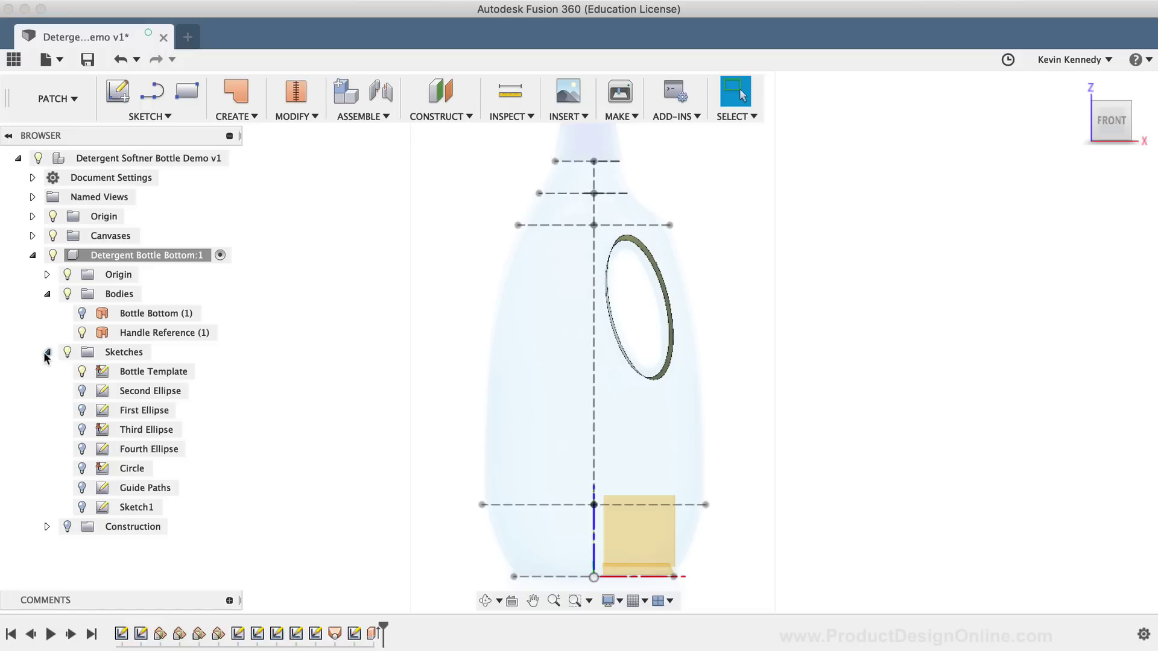
pyautogui.click(136, 507)
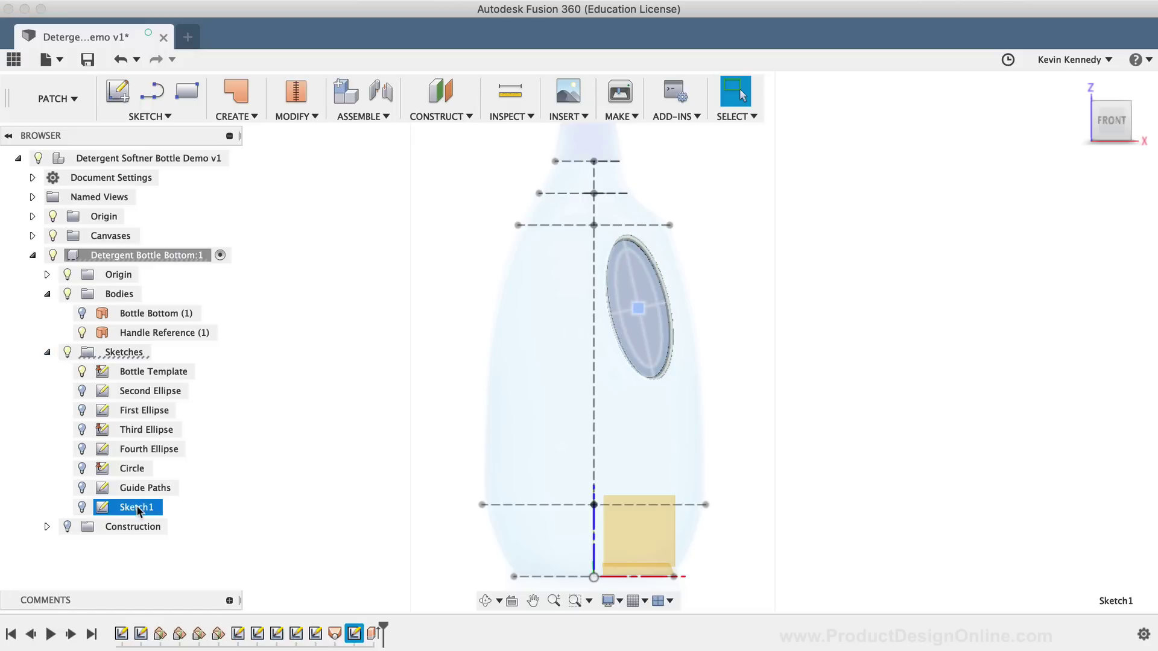
pyautogui.click(136, 507)
pyautogui.write('Handle')
pyautogui.press('Return')
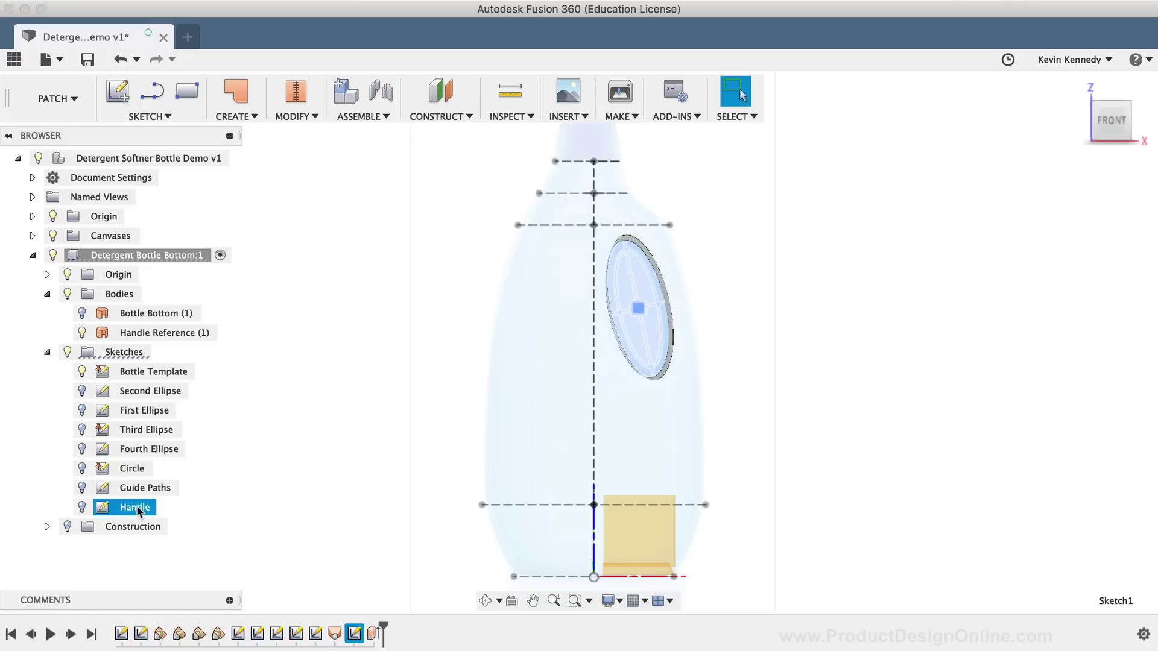
pyautogui.click(311, 411)
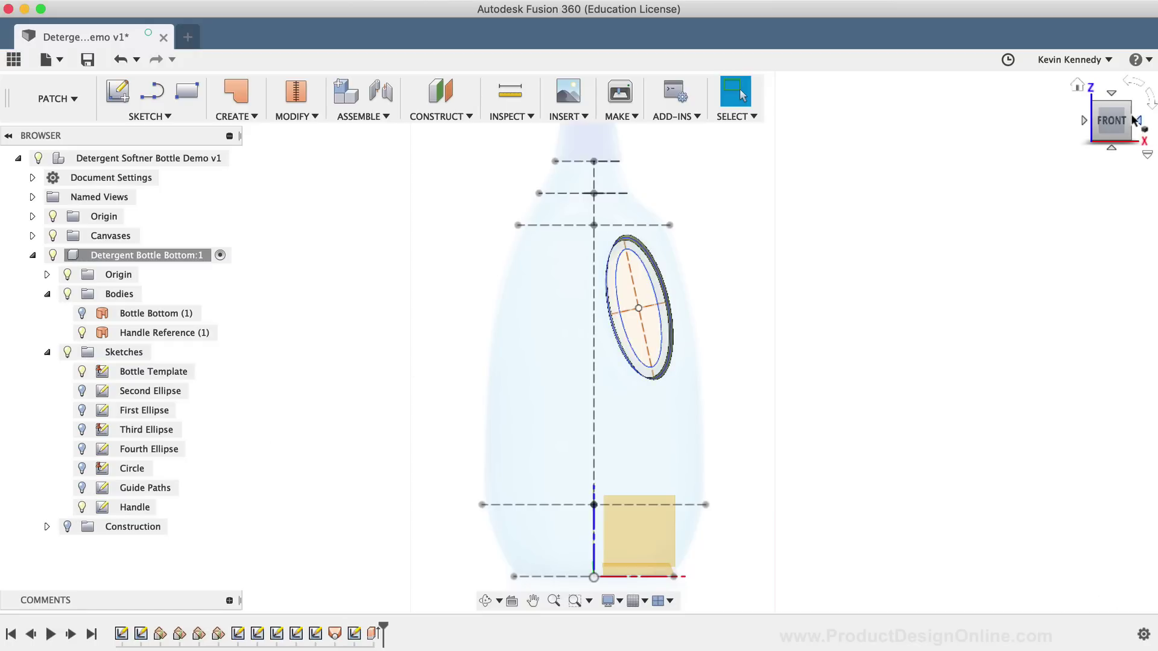
# Loft a new body through the three handle-ring edges as Profiles 1–3.
pyautogui.moveTo(1113, 115); pyautogui.dragTo(1080, 106)
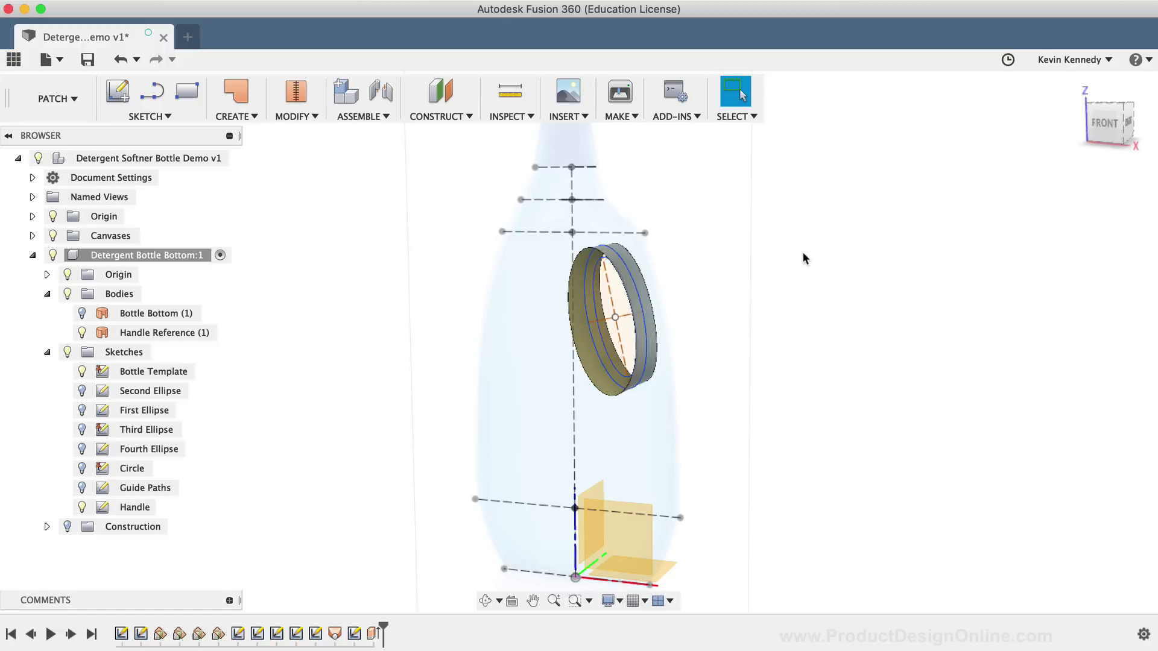
pyautogui.click(256, 116)
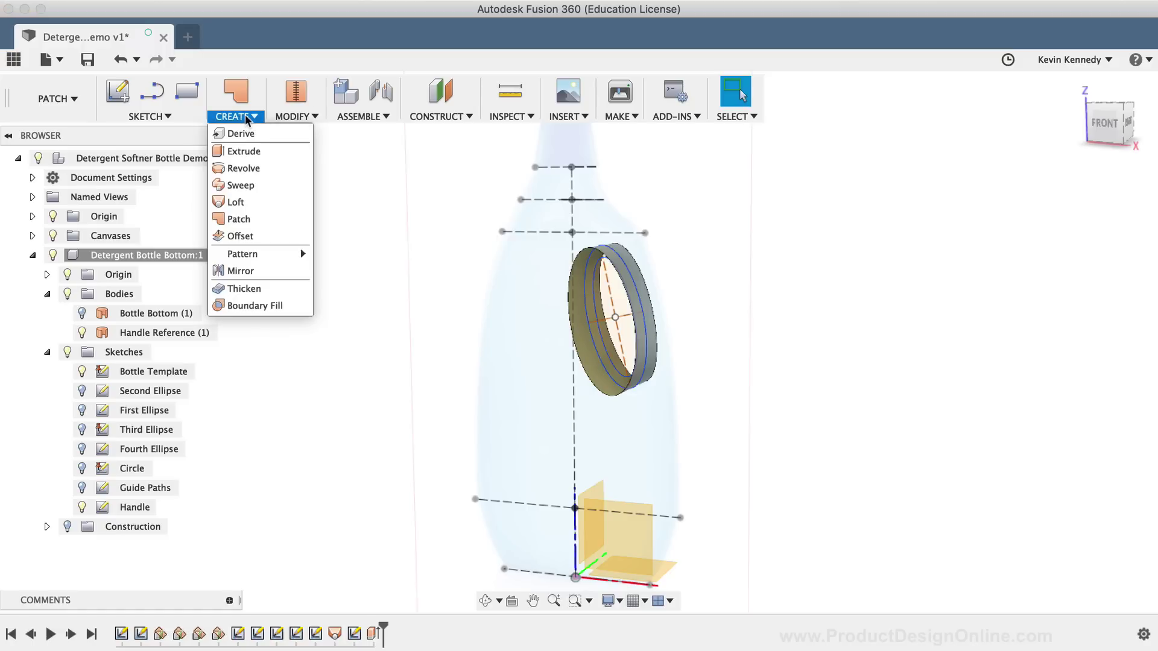
pyautogui.click(236, 202)
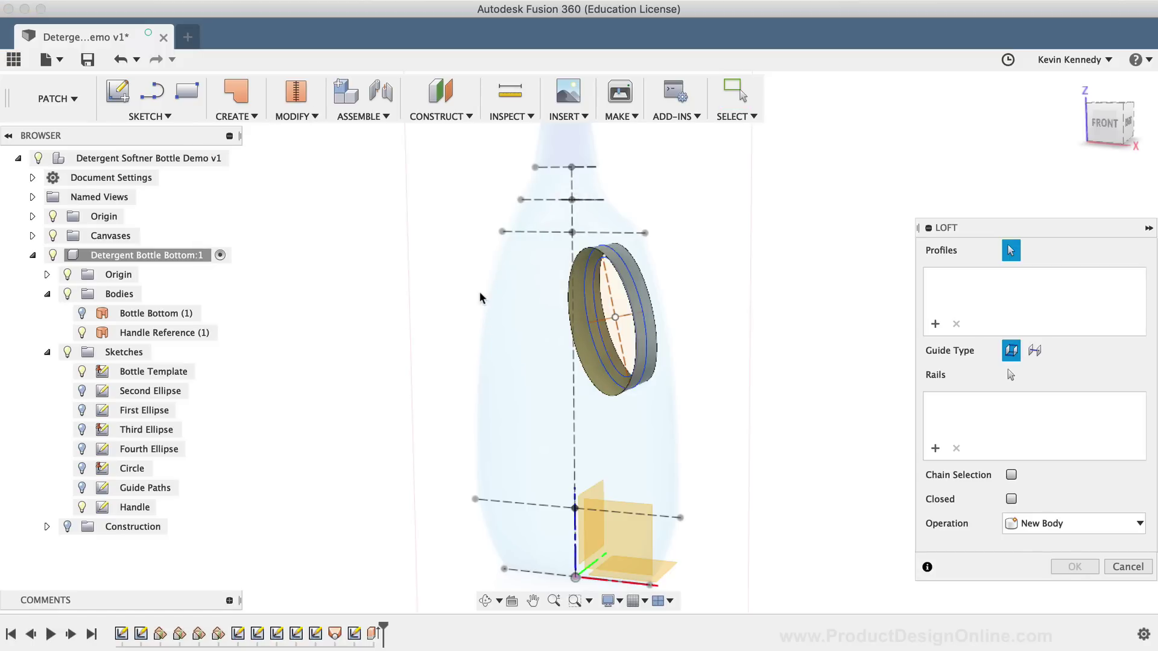
pyautogui.click(586, 252)
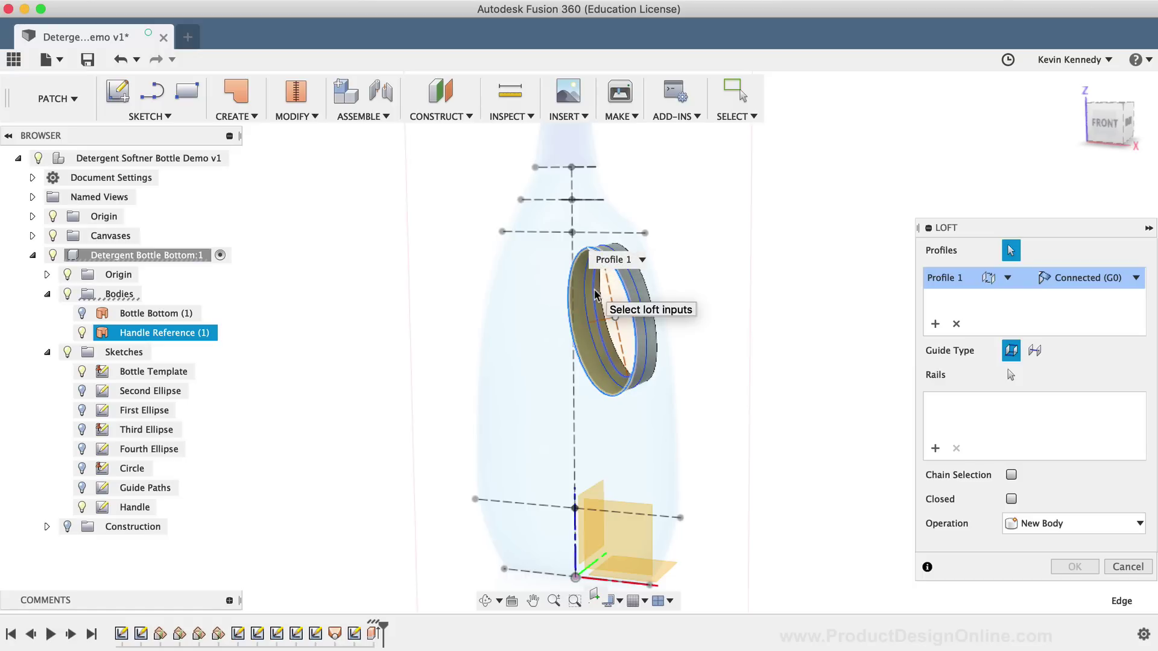
pyautogui.click(595, 293)
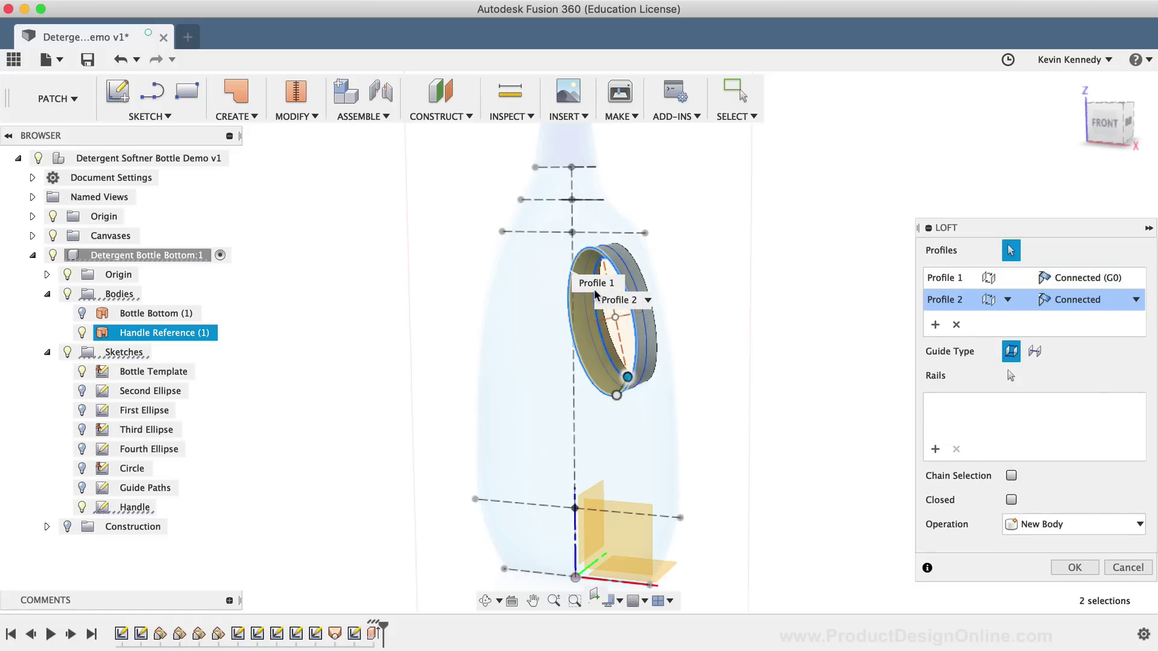
pyautogui.click(1135, 108)
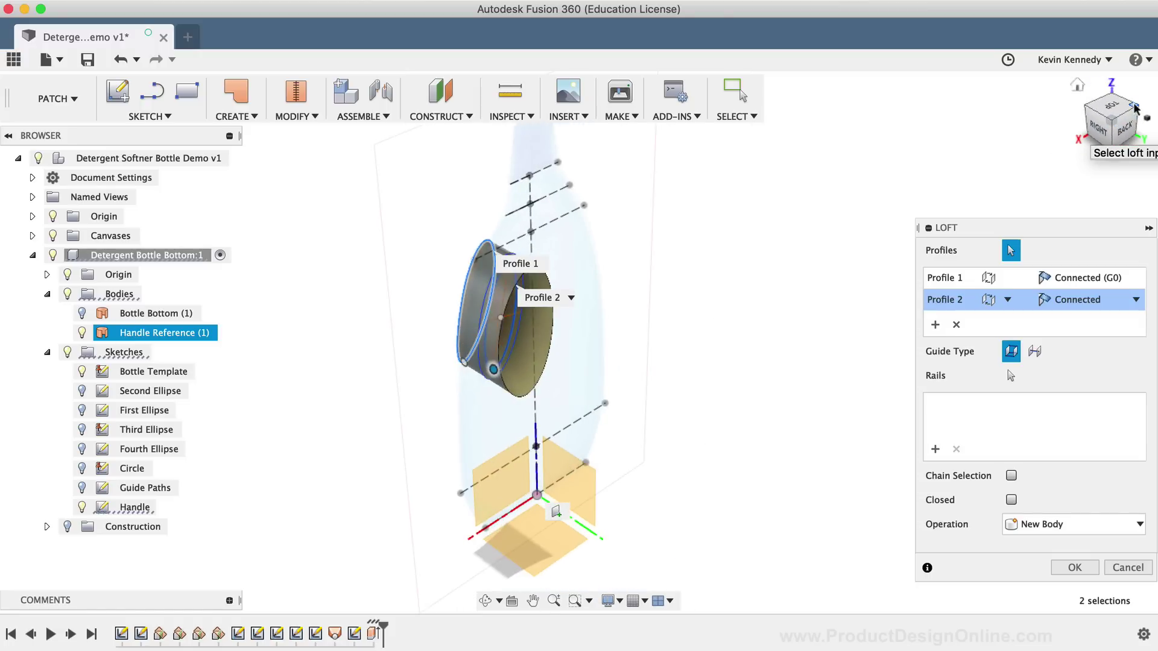
pyautogui.click(551, 352)
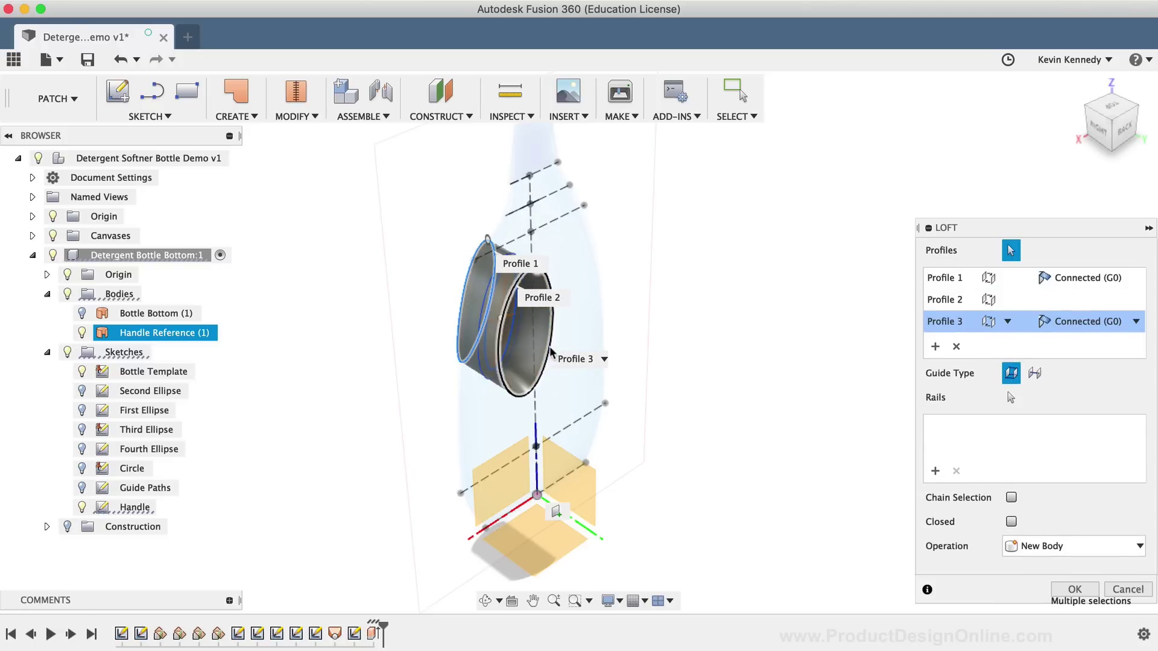
pyautogui.scroll(3, 418, 276)
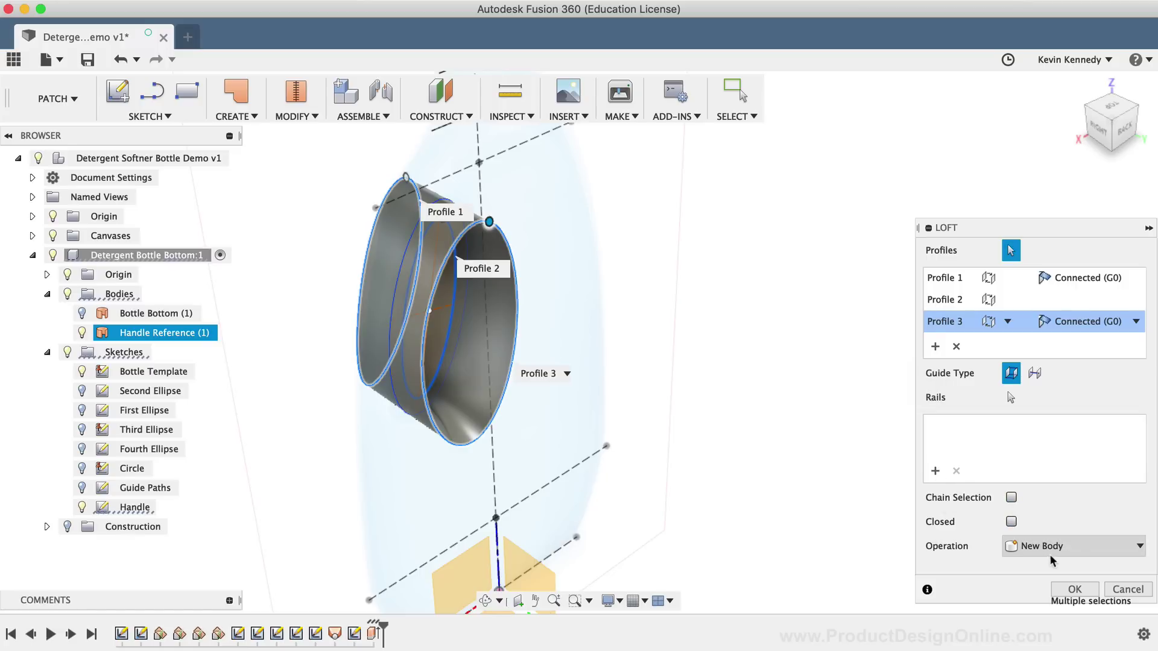
pyautogui.click(1095, 550)
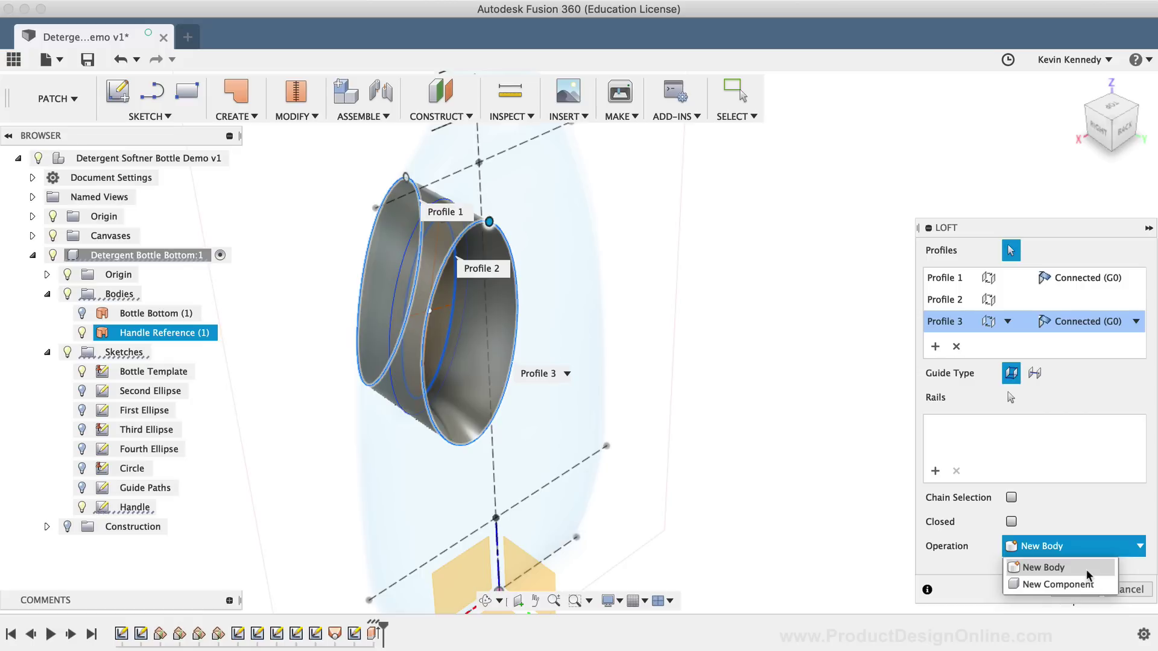
pyautogui.click(1089, 568)
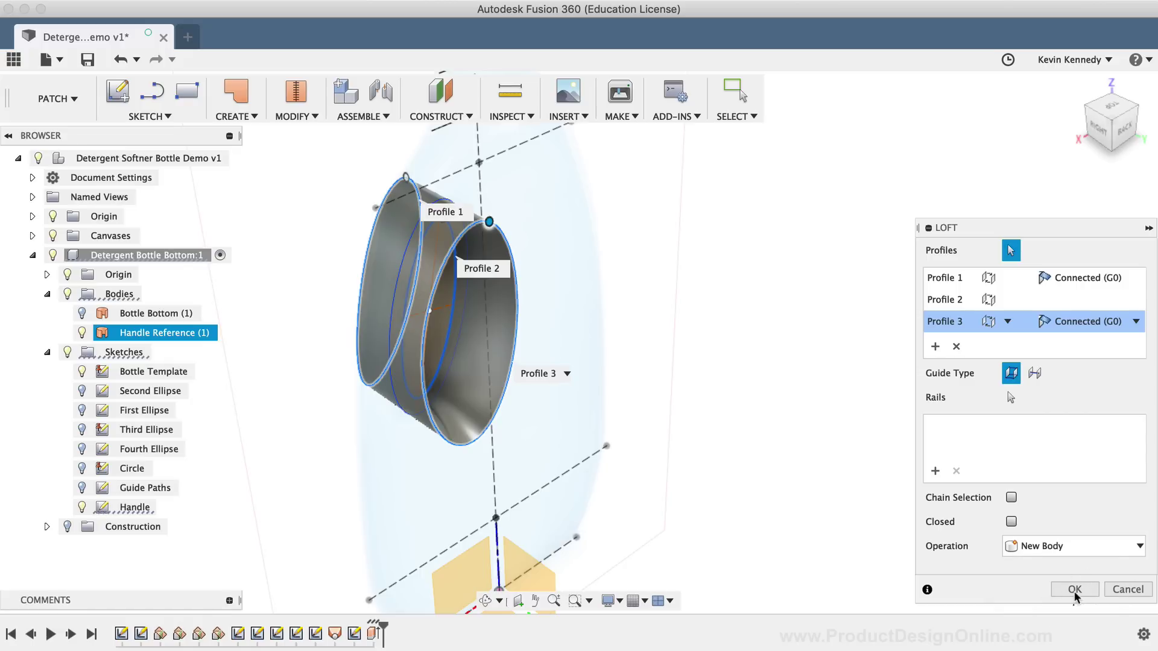
pyautogui.click(1076, 590)
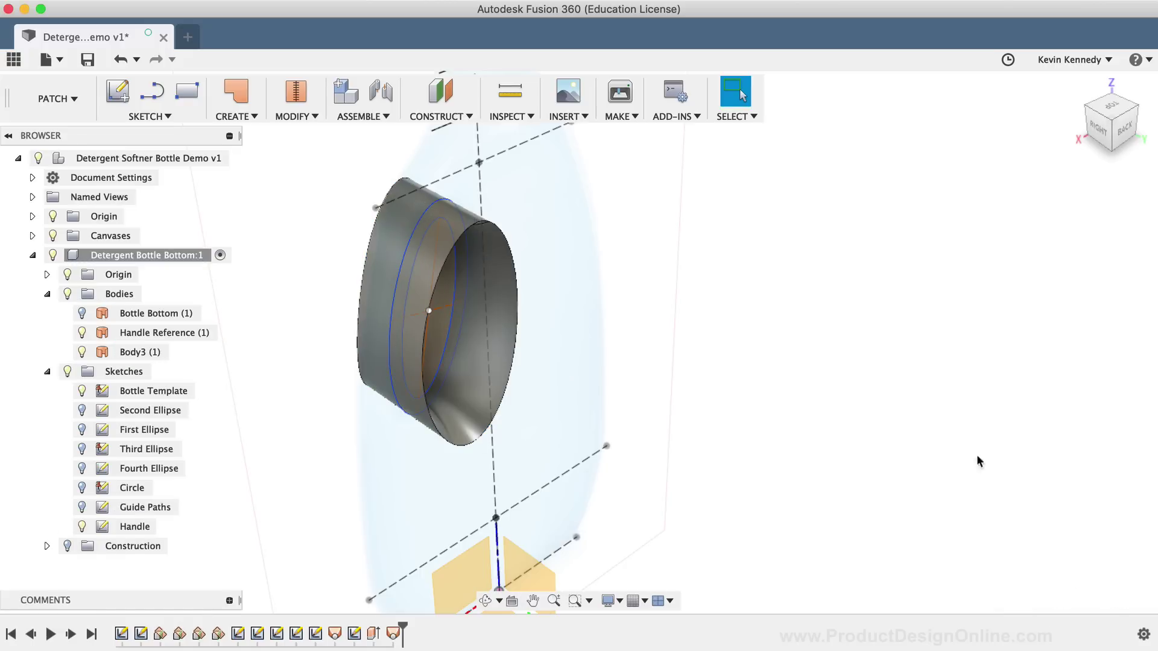
# Return to the home view and select the new lofted Body3 to rename it.
pyautogui.click(1078, 86)
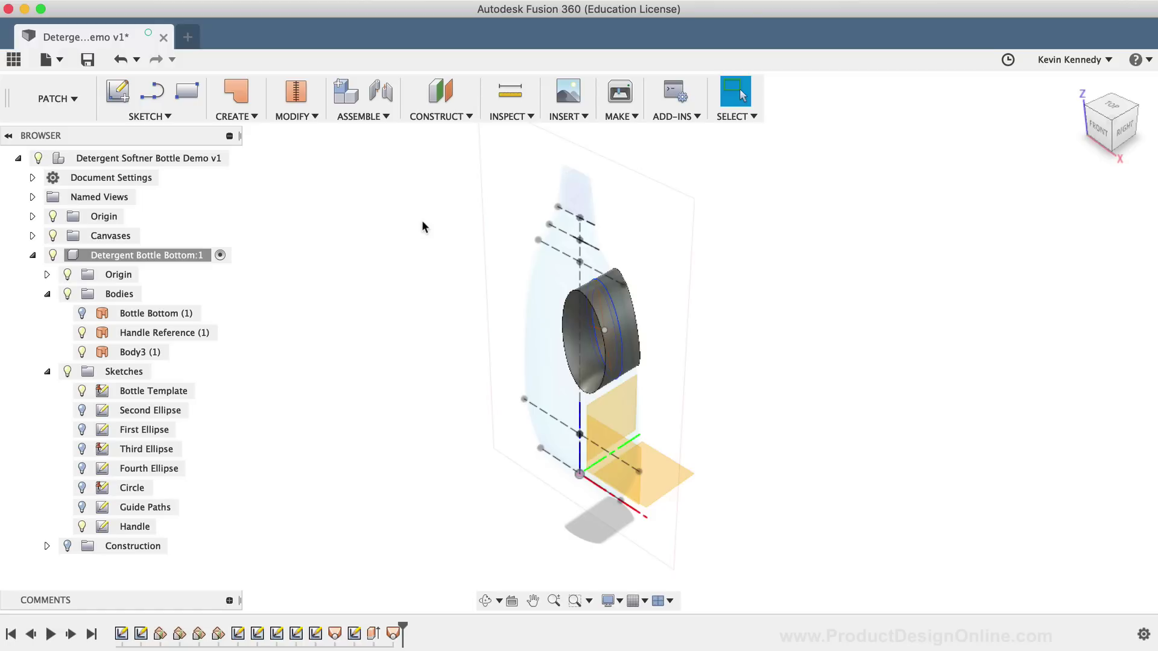
pyautogui.click(132, 353)
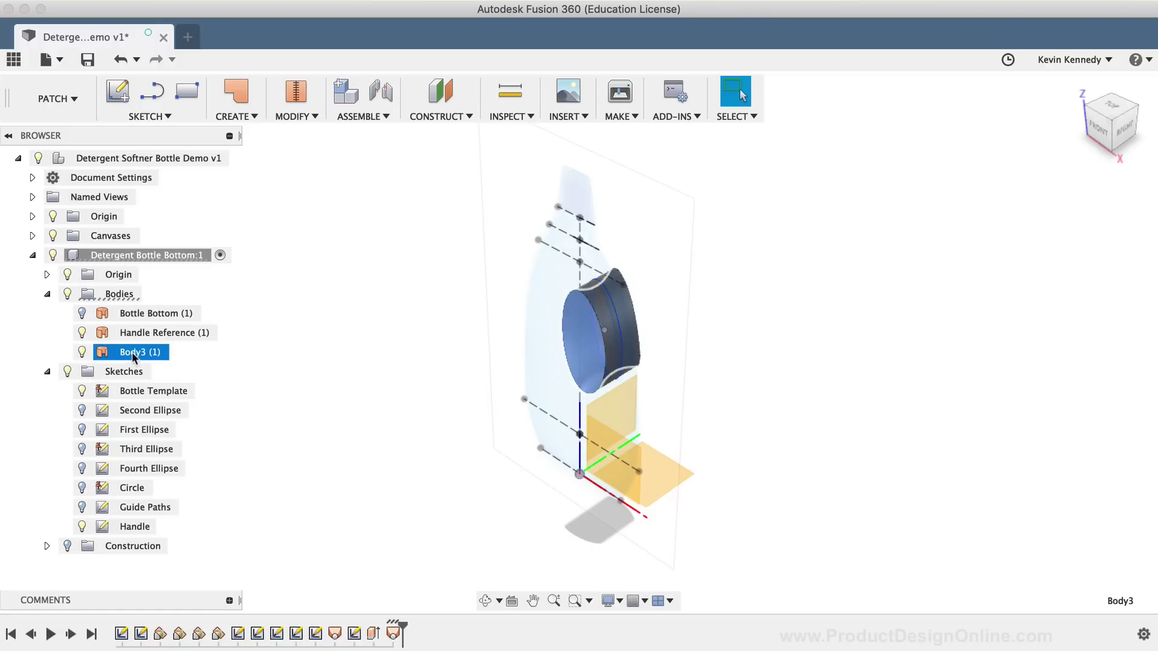
pyautogui.doubleClick(132, 352)
# Name the lofted body 'Handle Hole' and make the Bottle Bottom body visible again.
pyautogui.write('Handle Hole')
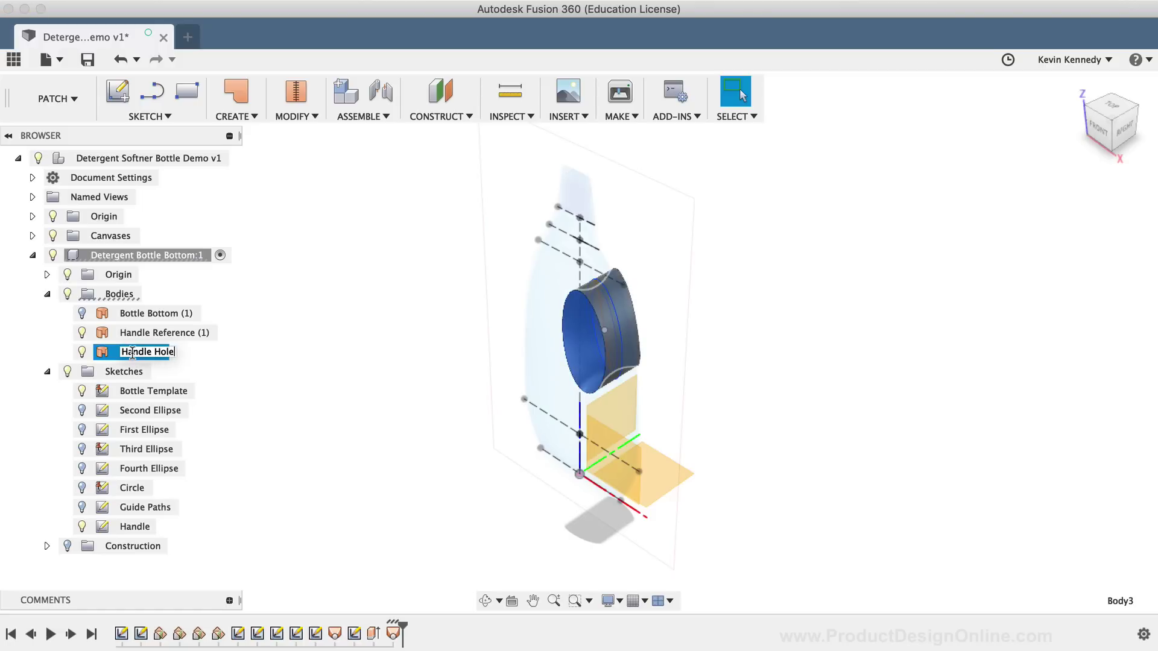
pyautogui.press('Return')
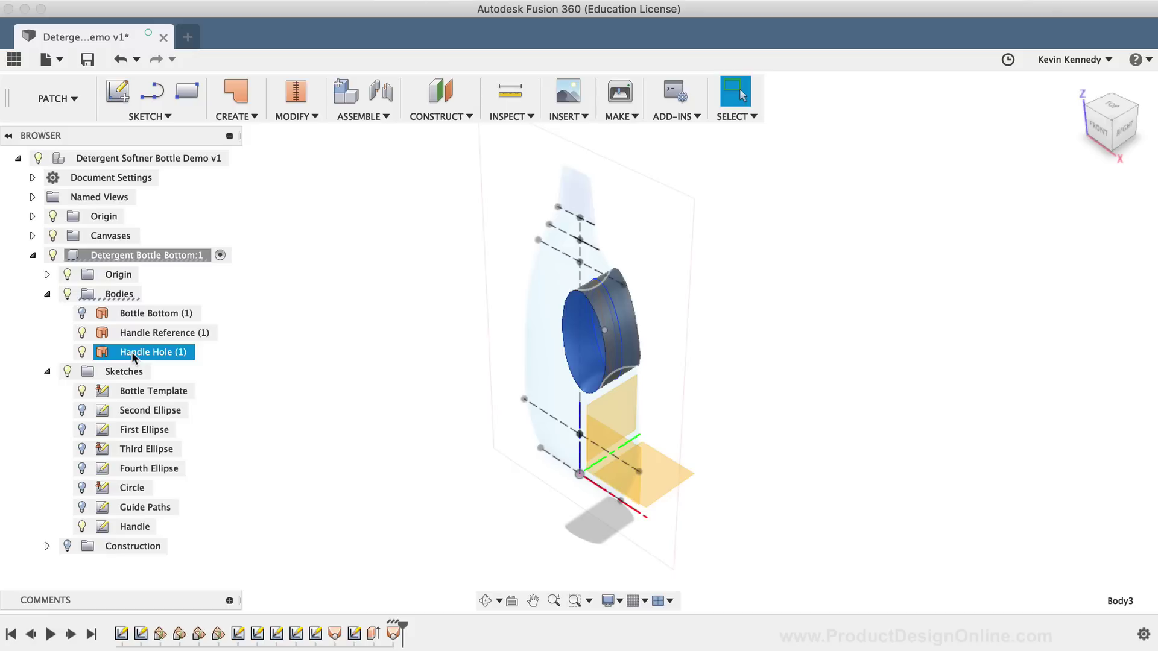
pyautogui.click(82, 314)
# Deselect Handle Hole and turn the view to a front-right angle.
pyautogui.click(355, 410)
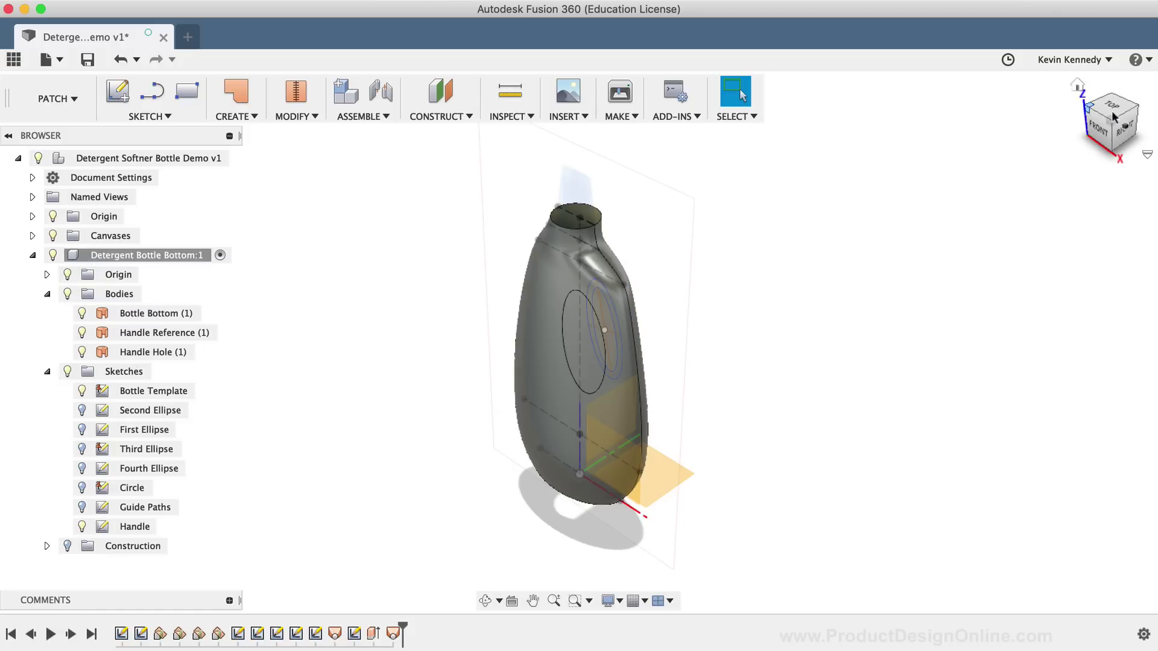
pyautogui.click(1112, 135)
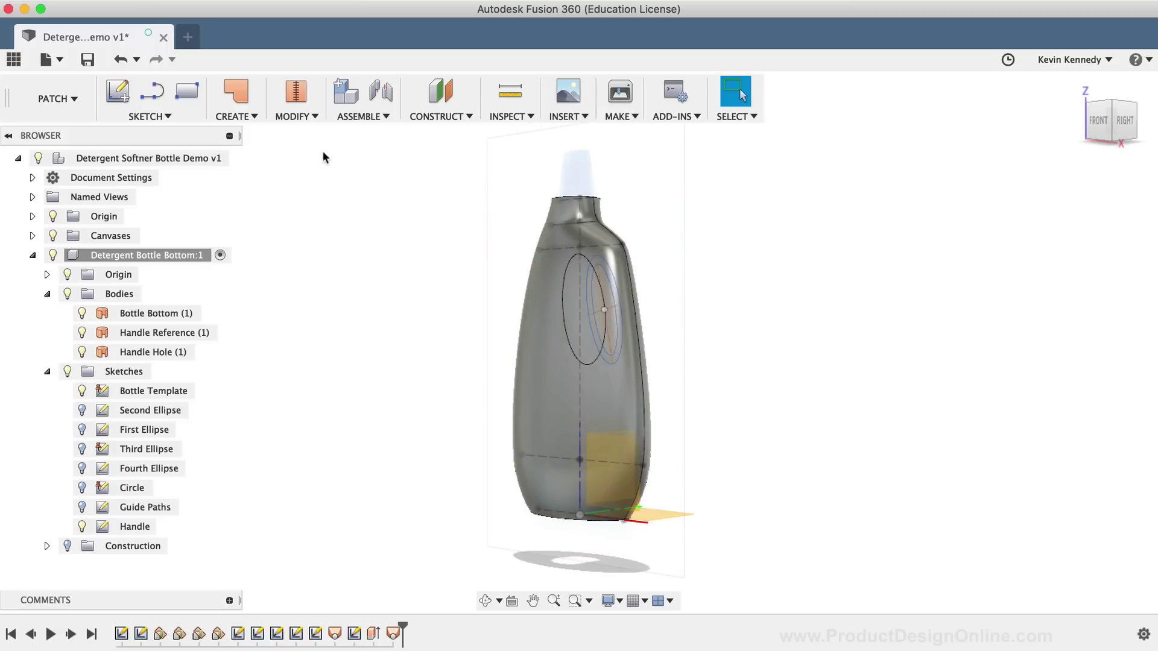
pyautogui.click(292, 117)
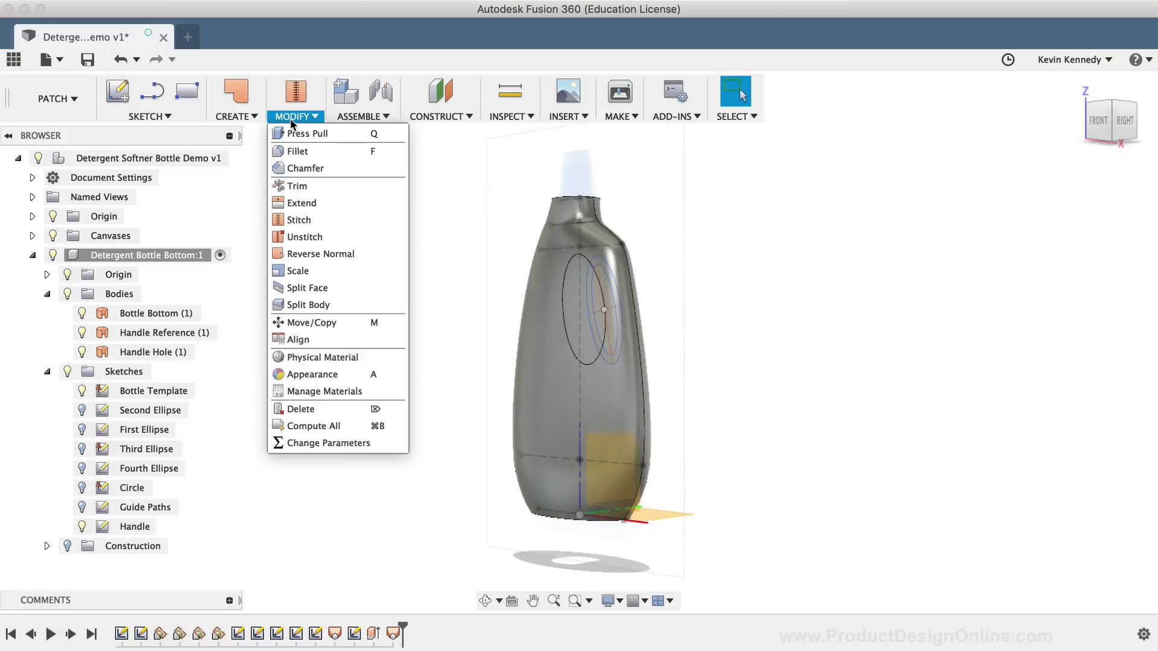
# Trim the bottle surface with the Handle Hole body, removing the handle-hole face.
pyautogui.click(297, 186)
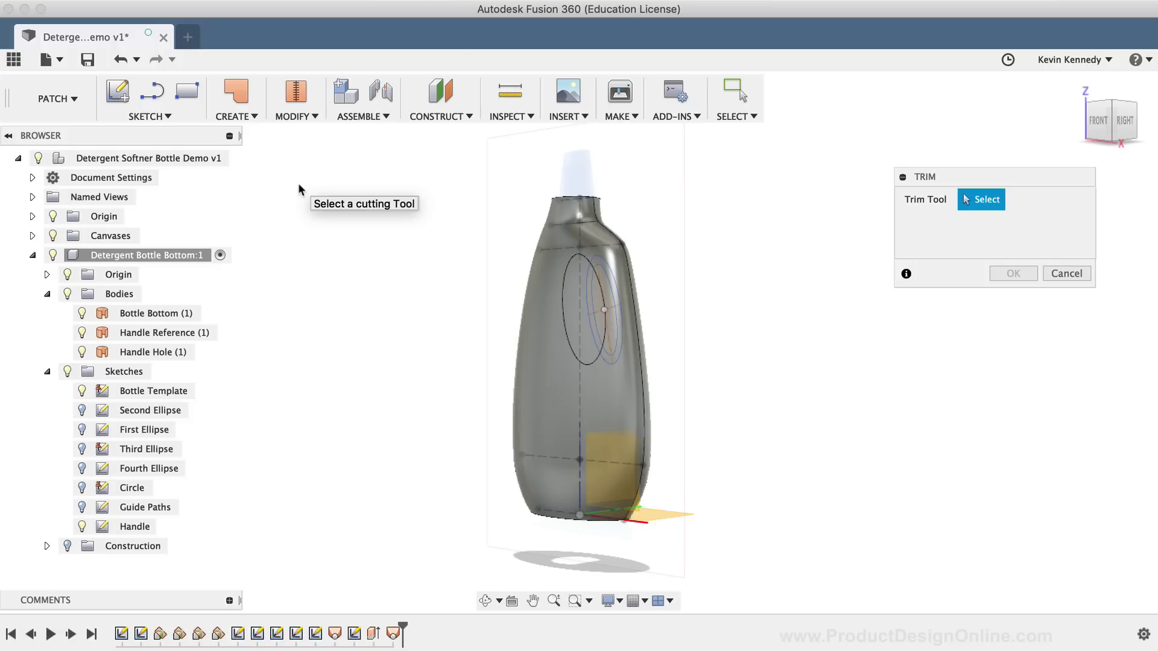
pyautogui.click(154, 352)
pyautogui.keyDown('shift'); pyautogui.moveTo(362, 349); pyautogui.dragTo(543, 349, button='middle'); pyautogui.keyUp('shift')
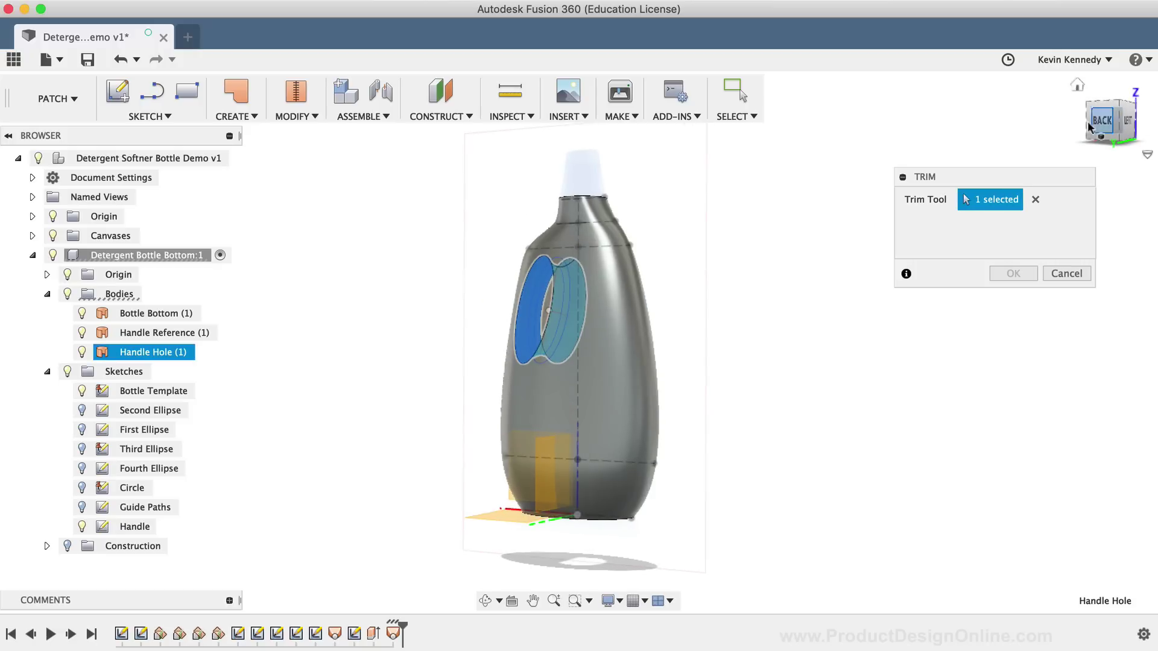
pyautogui.click(1079, 88)
pyautogui.click(580, 263)
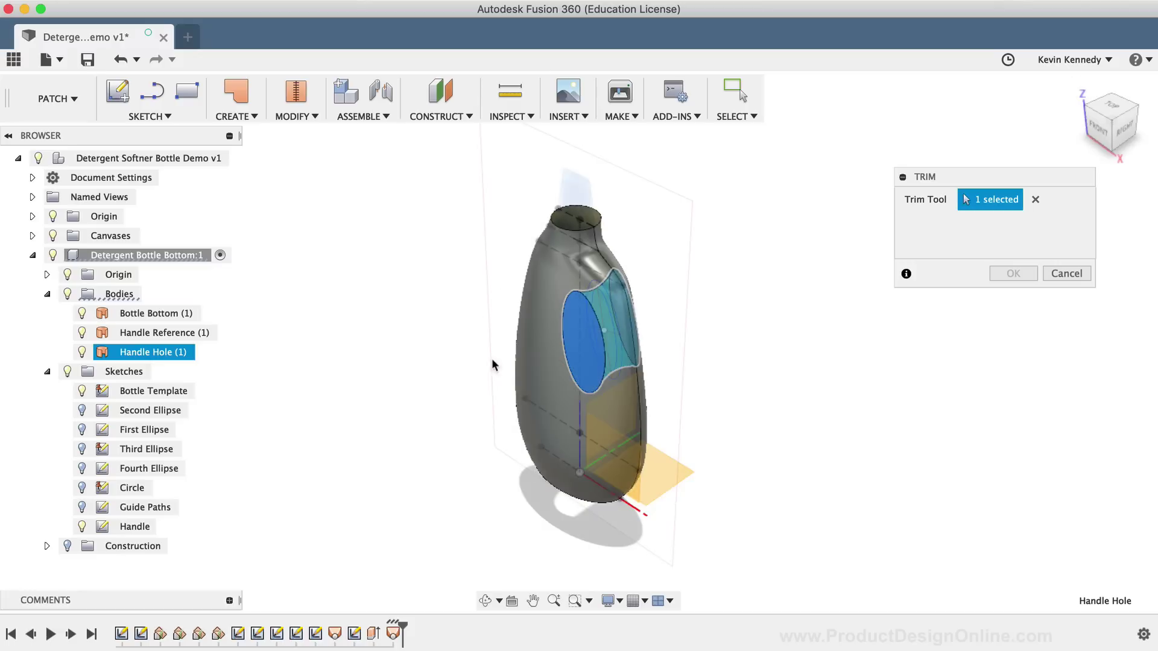
pyautogui.click(582, 342)
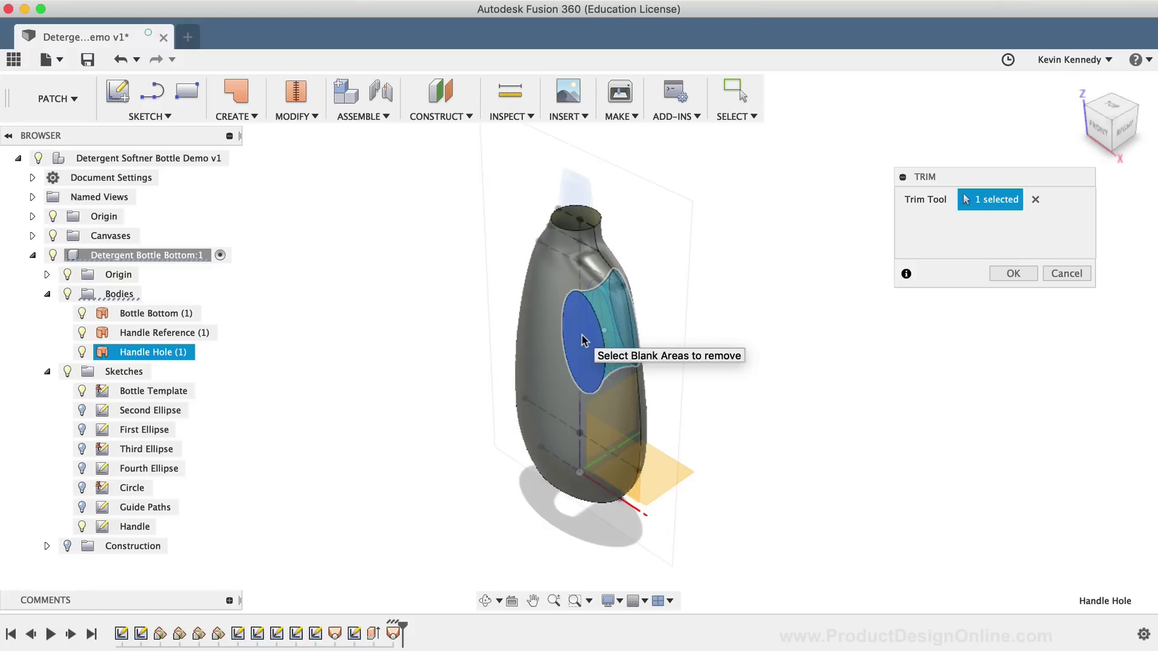
pyautogui.click(1138, 105)
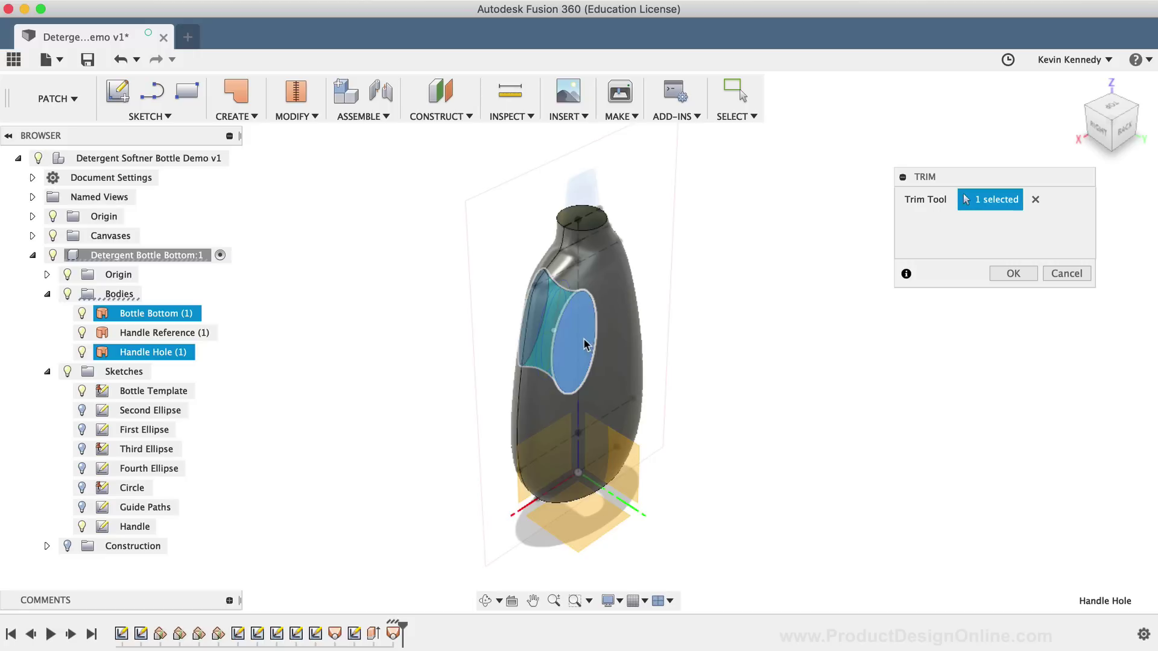
pyautogui.click(1013, 273)
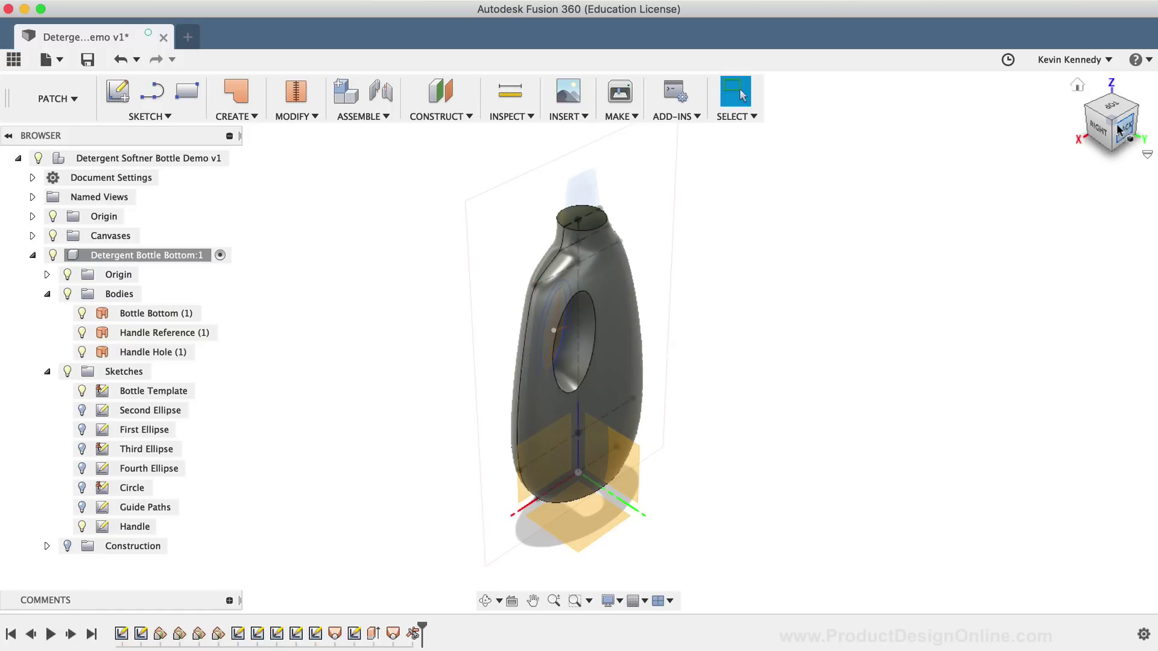
# Inspect the trimmed handle opening from isometric and straight-front views.
pyautogui.moveTo(1126, 119); pyautogui.dragTo(1093, 113)
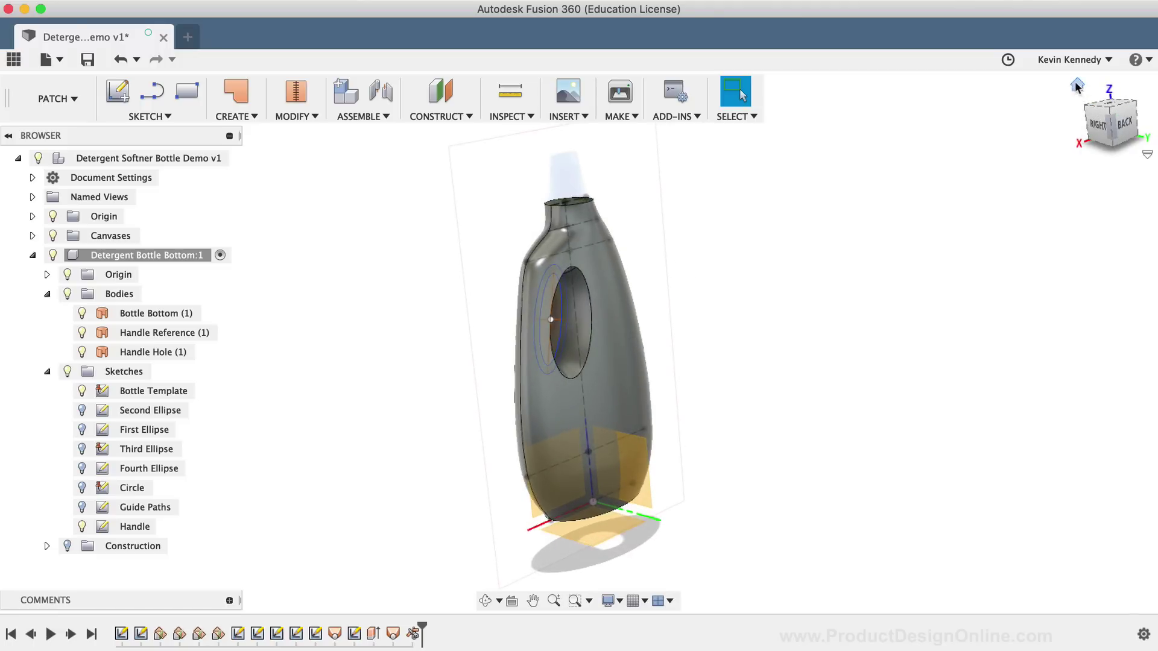
pyautogui.click(1088, 105)
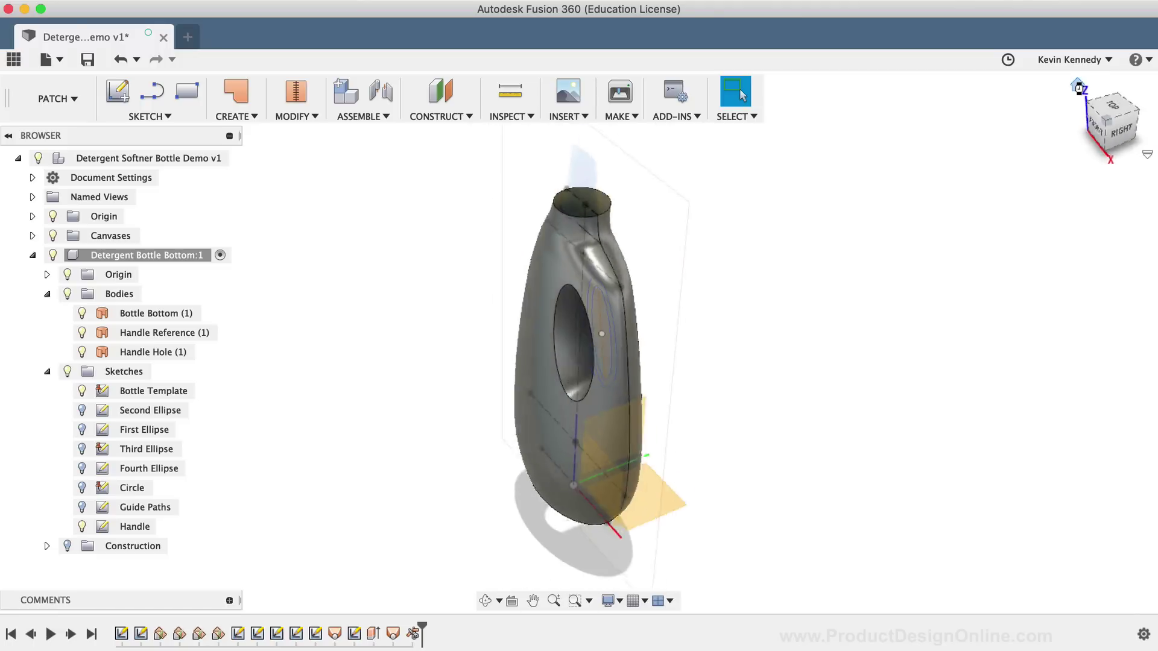
pyautogui.click(1098, 128)
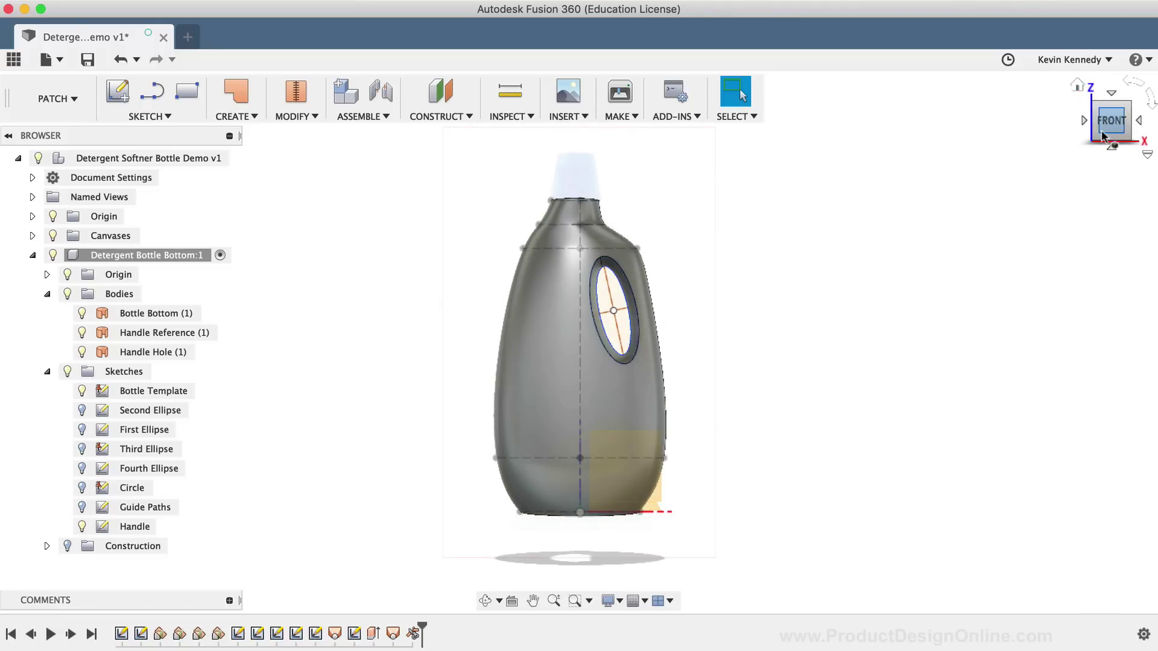
pyautogui.moveTo(1097, 128)
pyautogui.mouseDown()
pyautogui.moveTo(1086, 128)
pyautogui.moveTo(1101, 129)
pyautogui.mouseUp()
pyautogui.click(1105, 128)
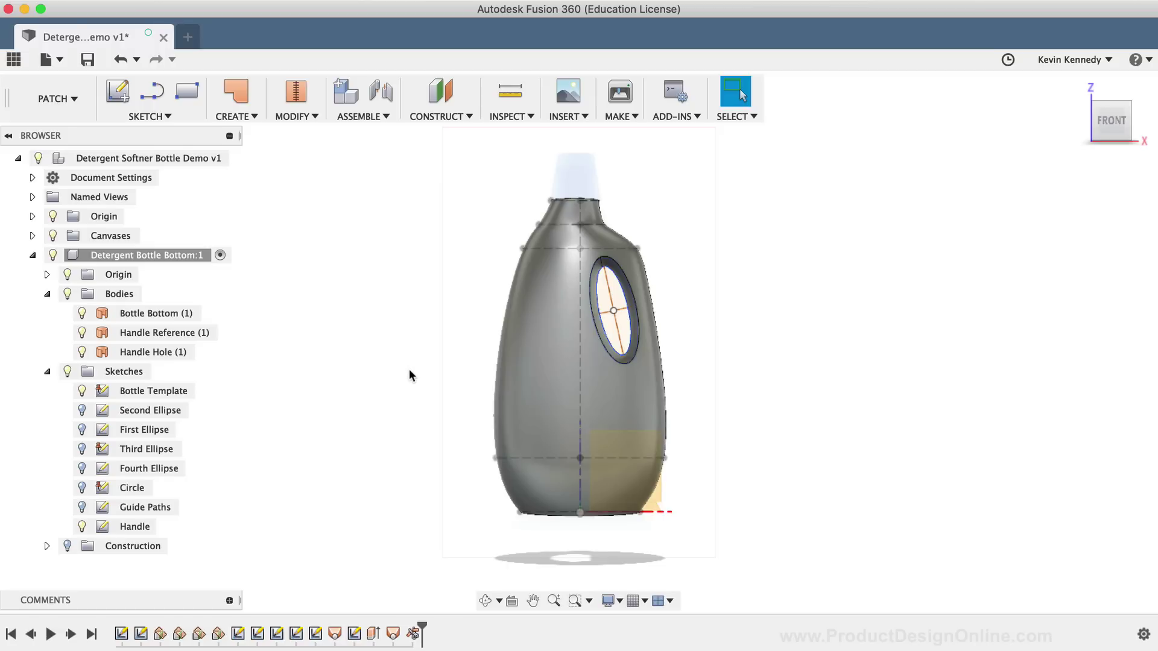
pyautogui.click(190, 333)
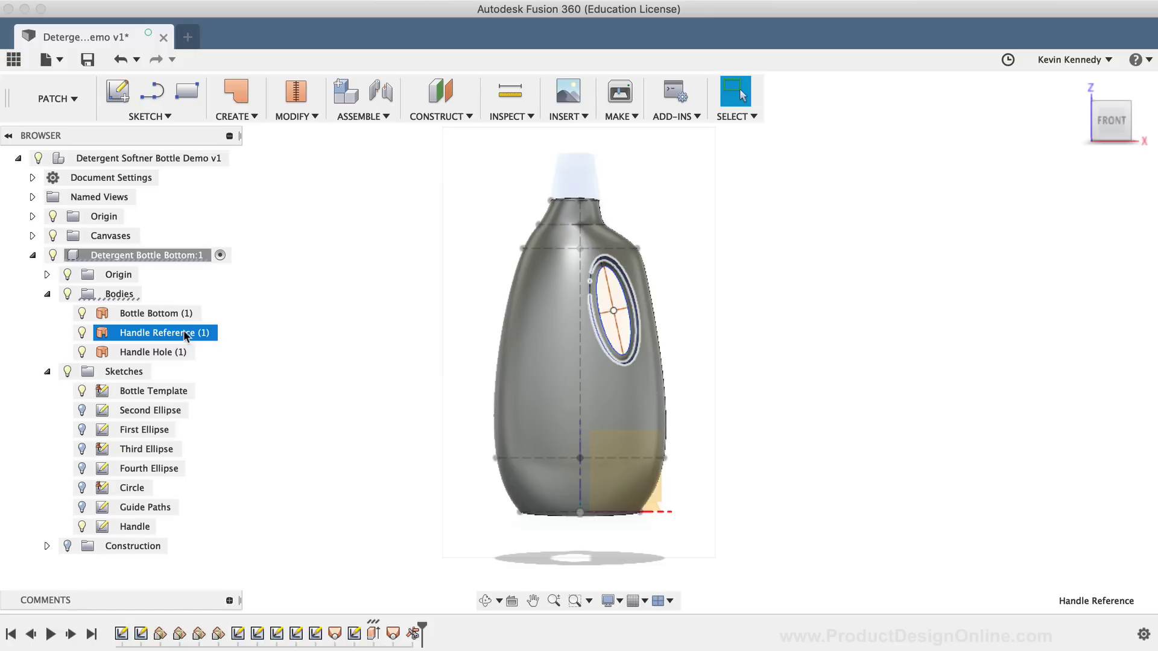
# Remove the Handle Reference body and return to an isometric view of the bottle.
pyautogui.rightClick(184, 331)
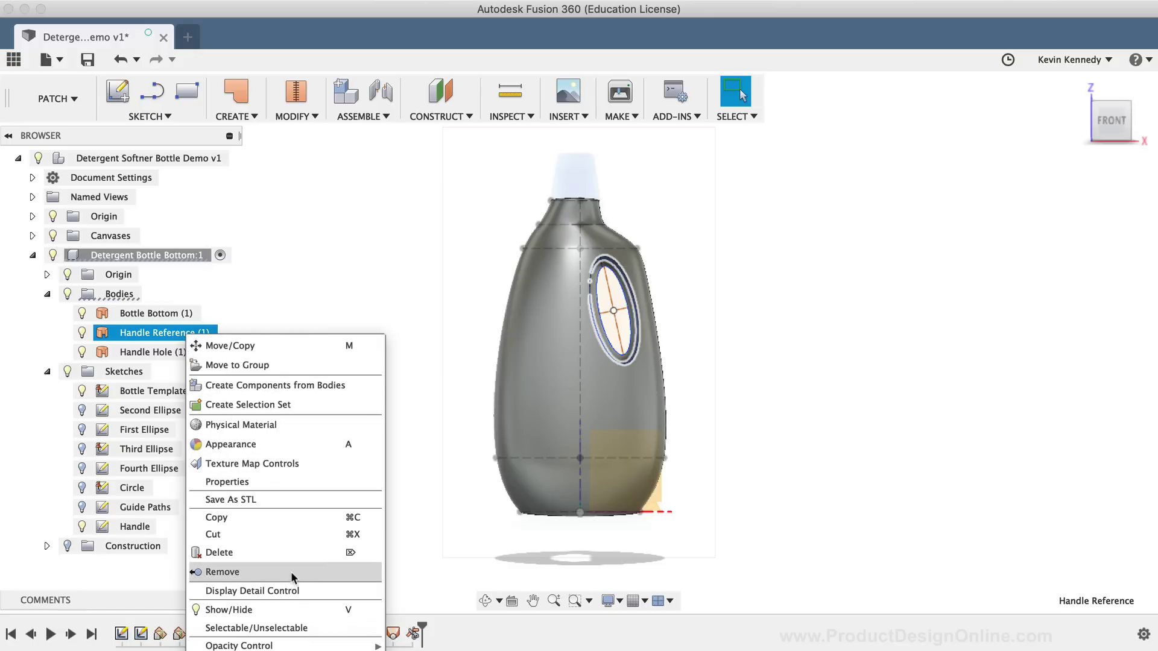
pyautogui.click(288, 574)
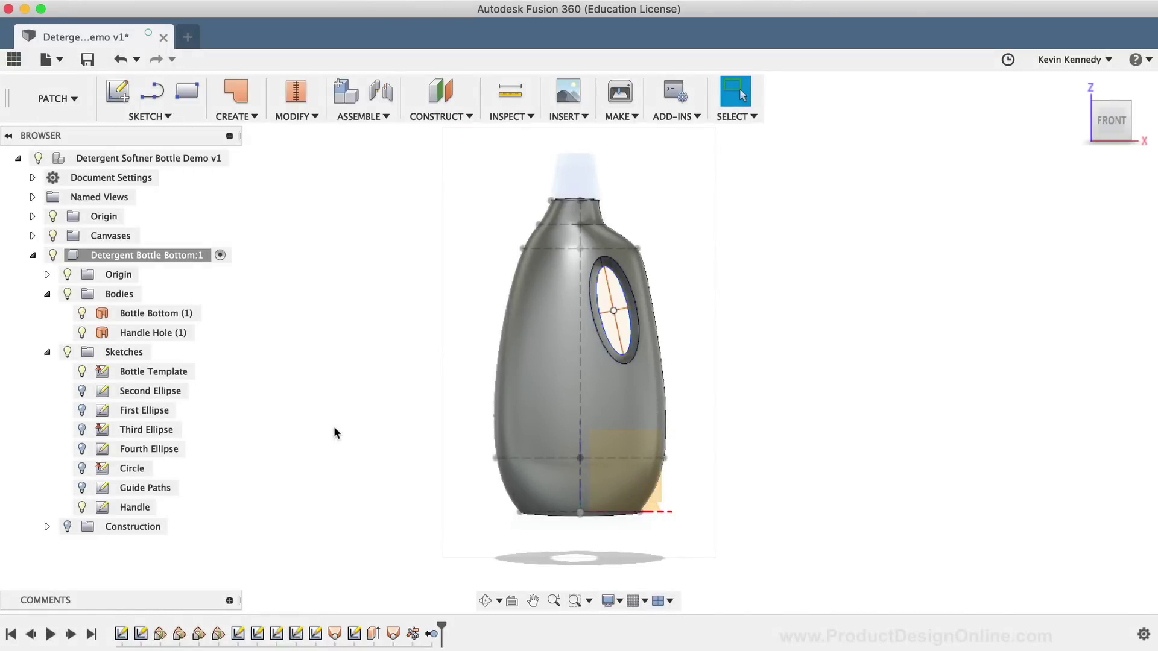
pyautogui.click(1131, 109)
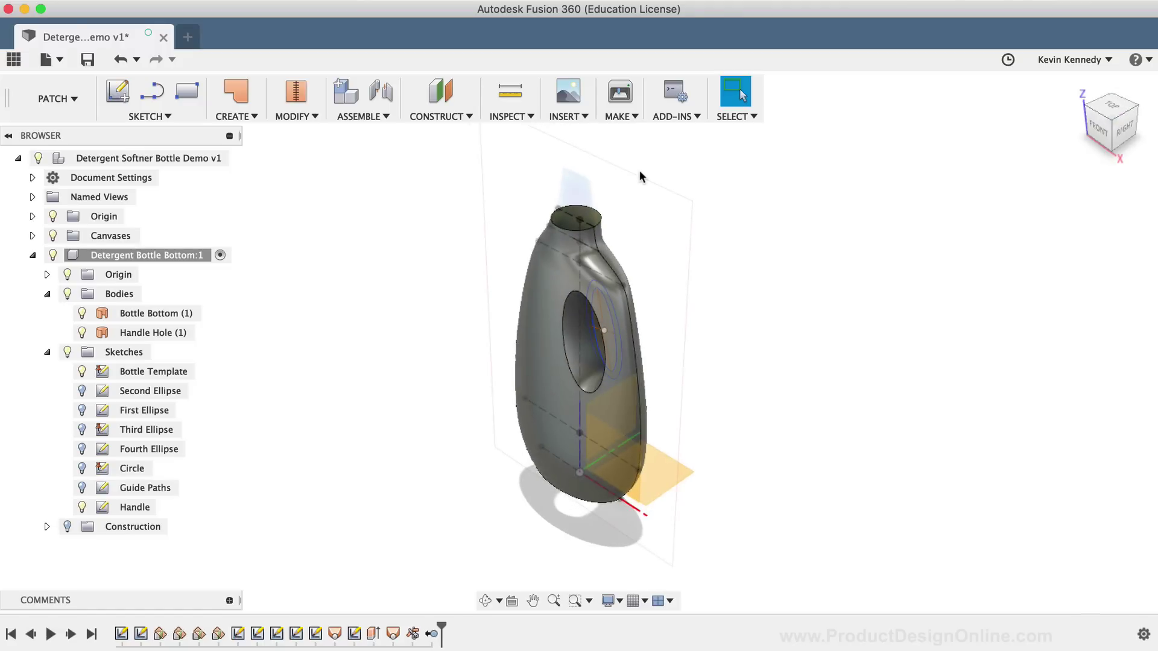
pyautogui.scroll(2, 641, 176)
pyautogui.scroll(2, 641, 176)
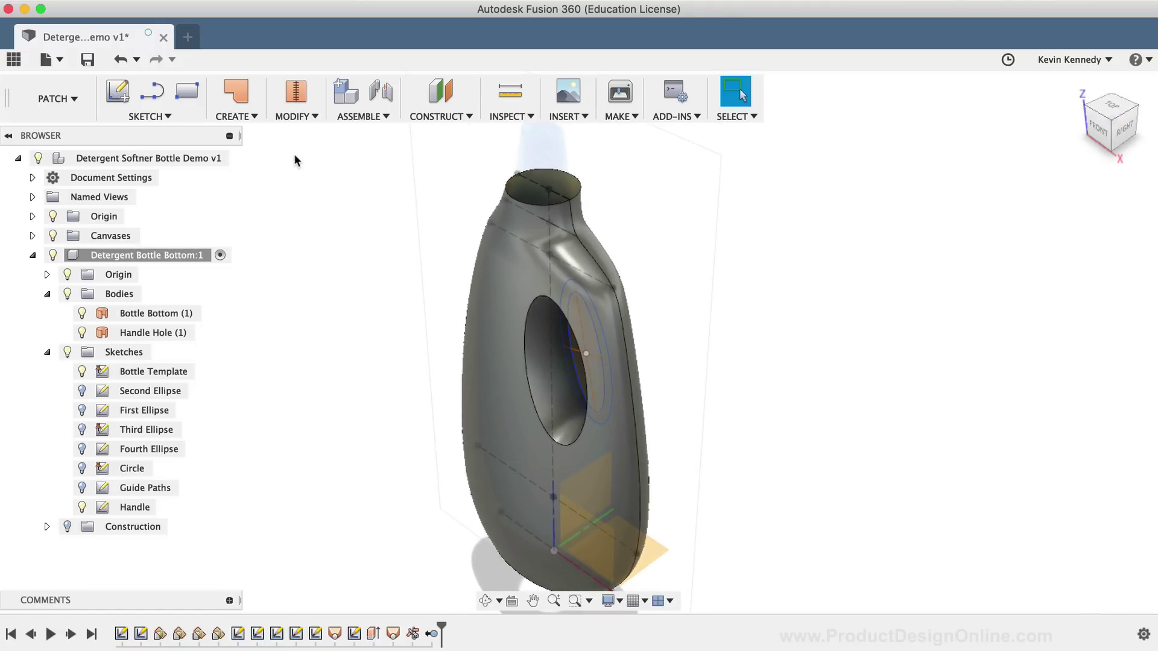
# Cap the bottle's top rim opening with a patch surface, Body4.
pyautogui.click(239, 118)
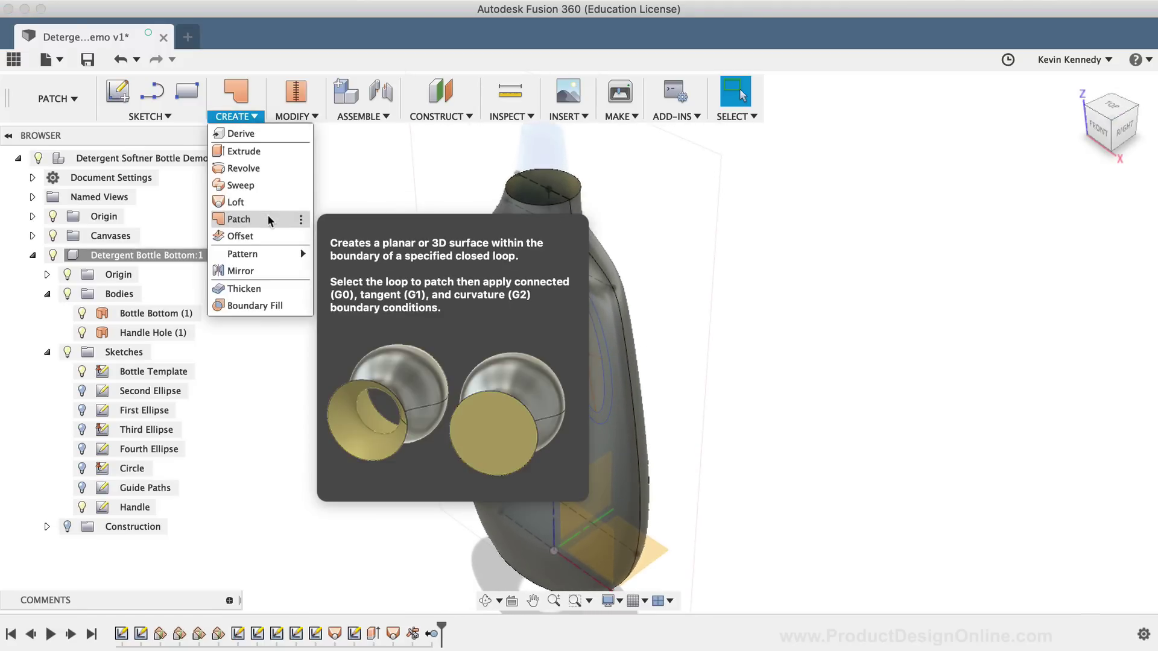
pyautogui.click(240, 98)
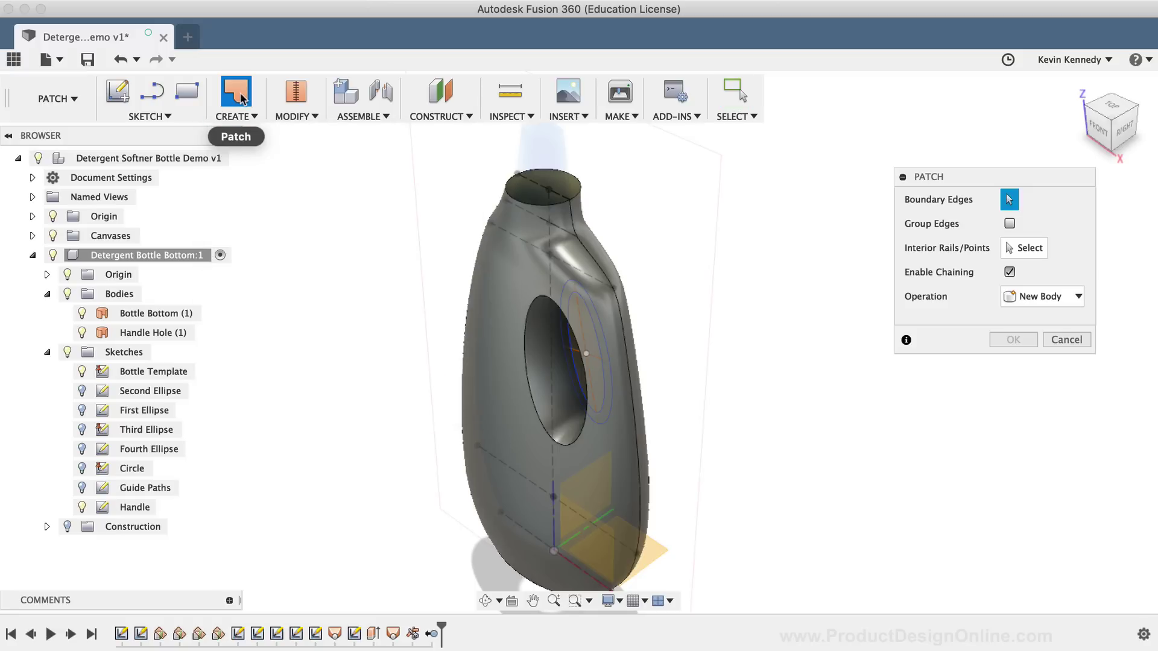
pyautogui.click(508, 193)
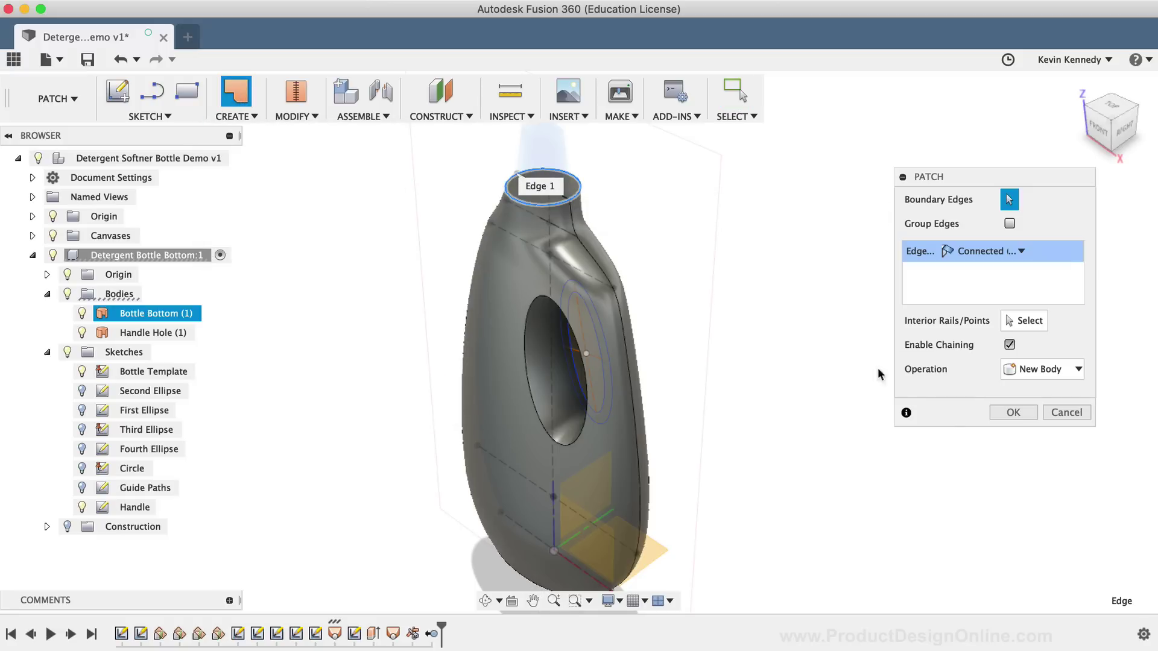
pyautogui.click(1014, 413)
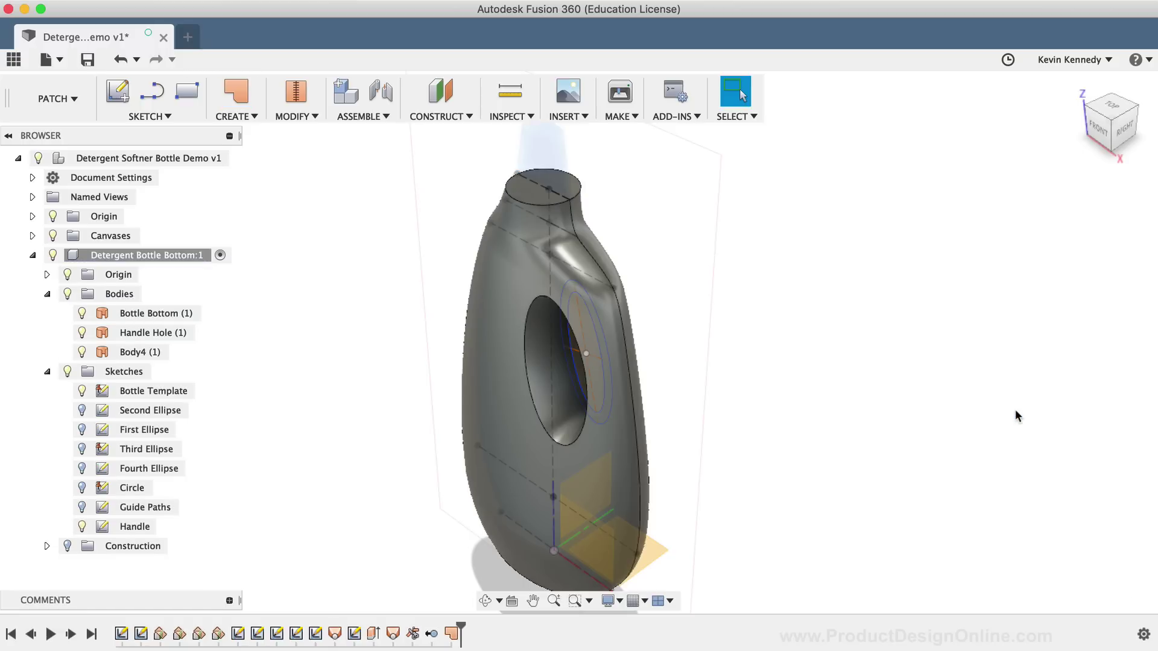
# Cap the bottom elliptical opening with a second patch surface, Body5.
pyautogui.click(1112, 156)
pyautogui.click(596, 367)
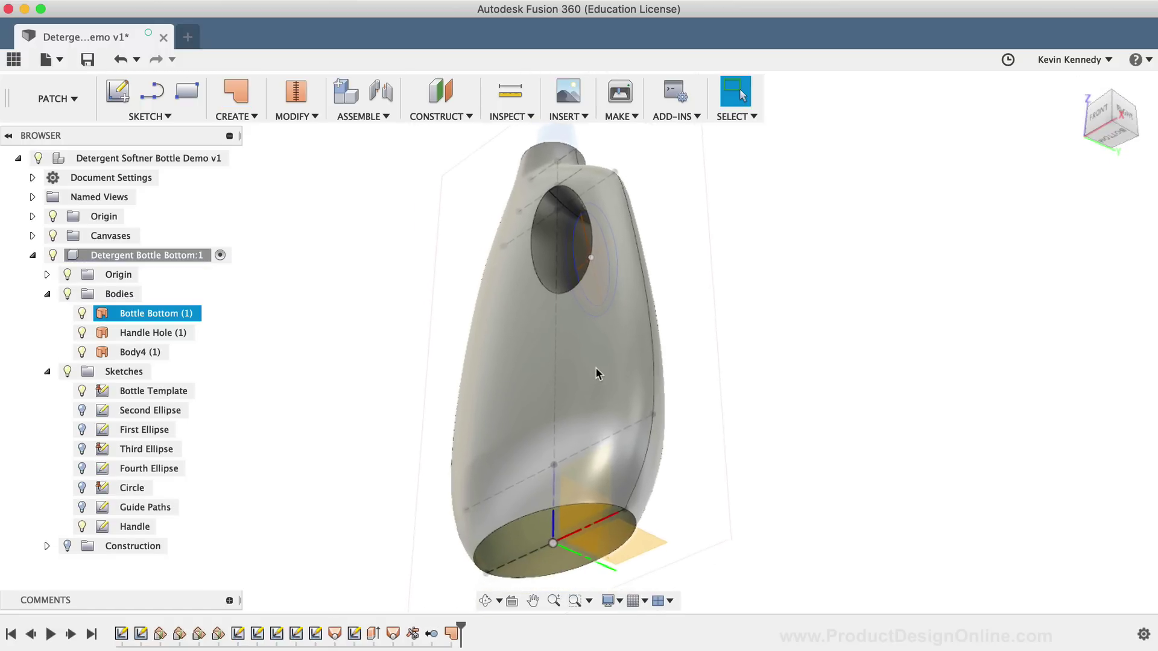
pyautogui.scroll(-3, 595, 367)
pyautogui.click(398, 446)
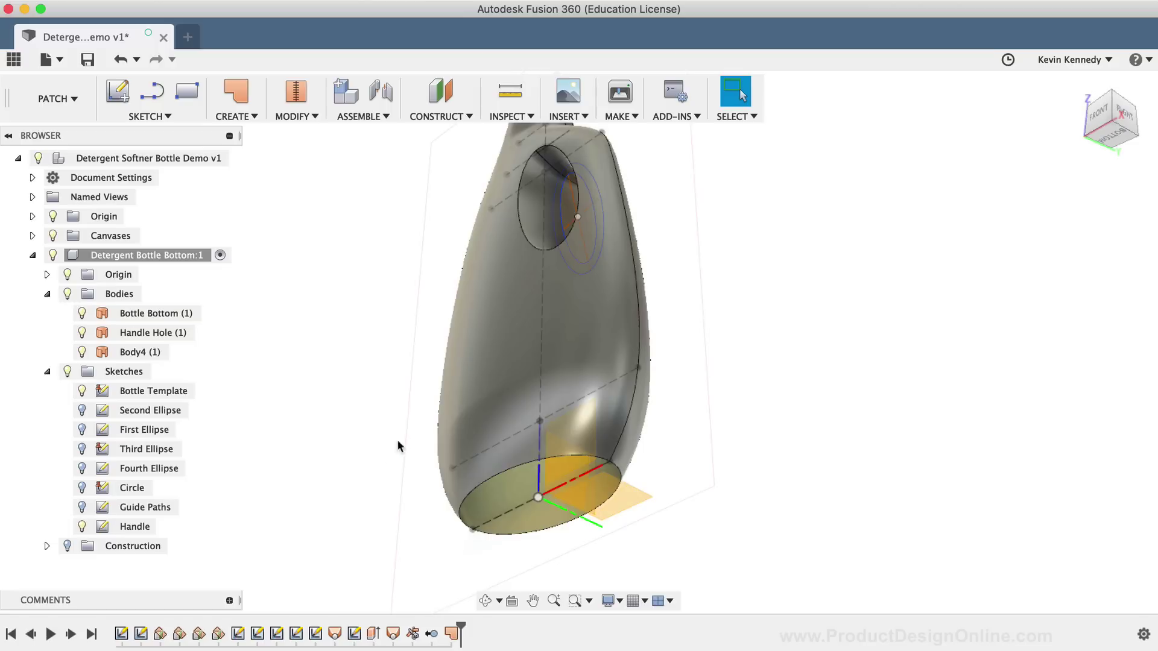
pyautogui.click(470, 508)
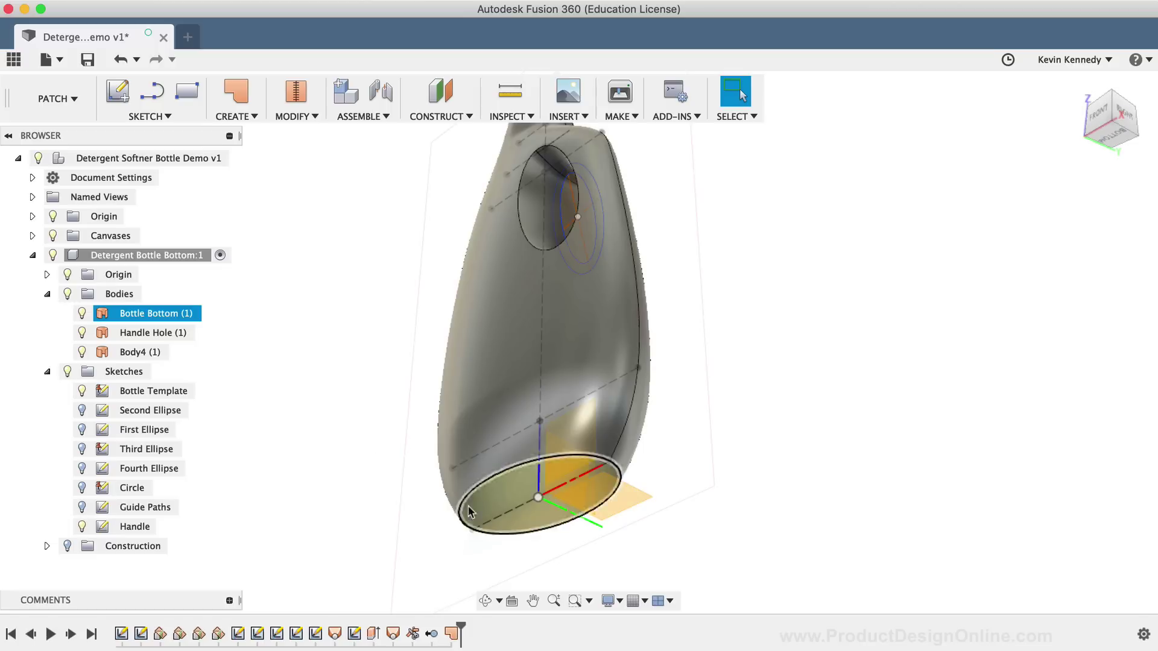
pyautogui.rightClick(492, 481)
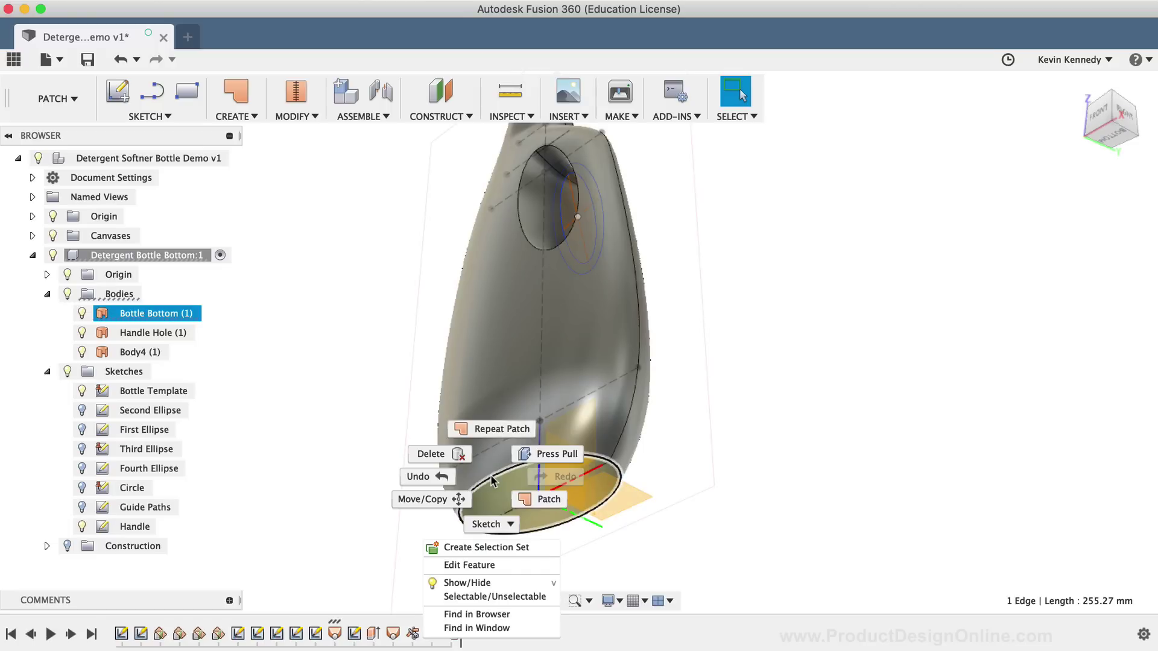
pyautogui.click(535, 498)
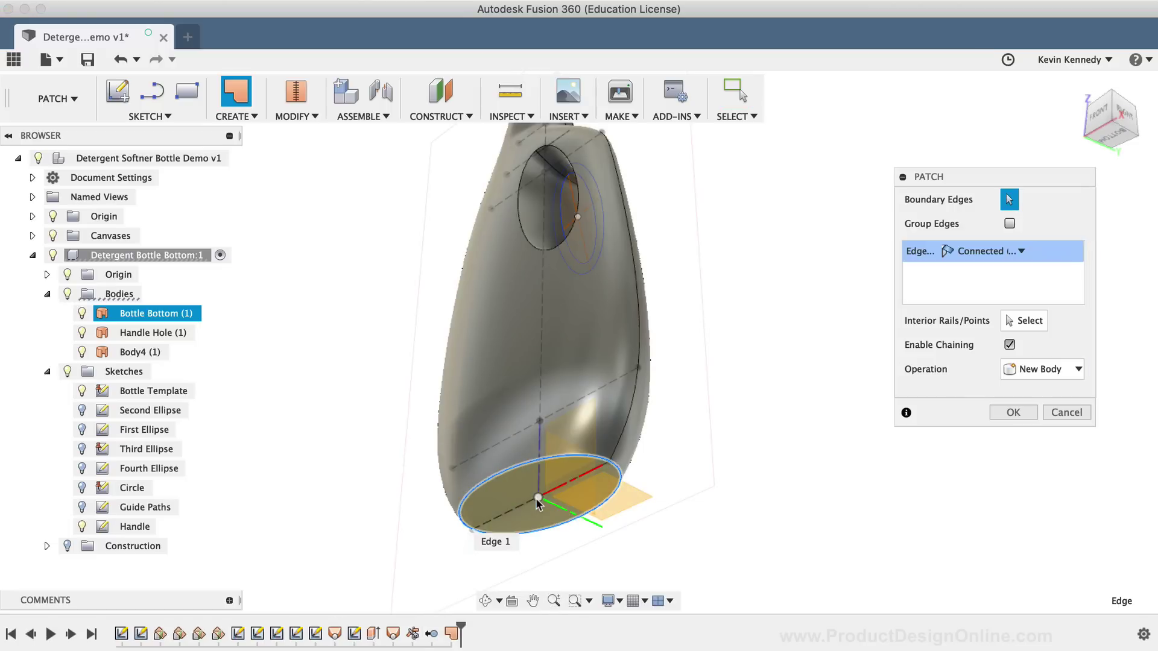
pyautogui.click(1013, 412)
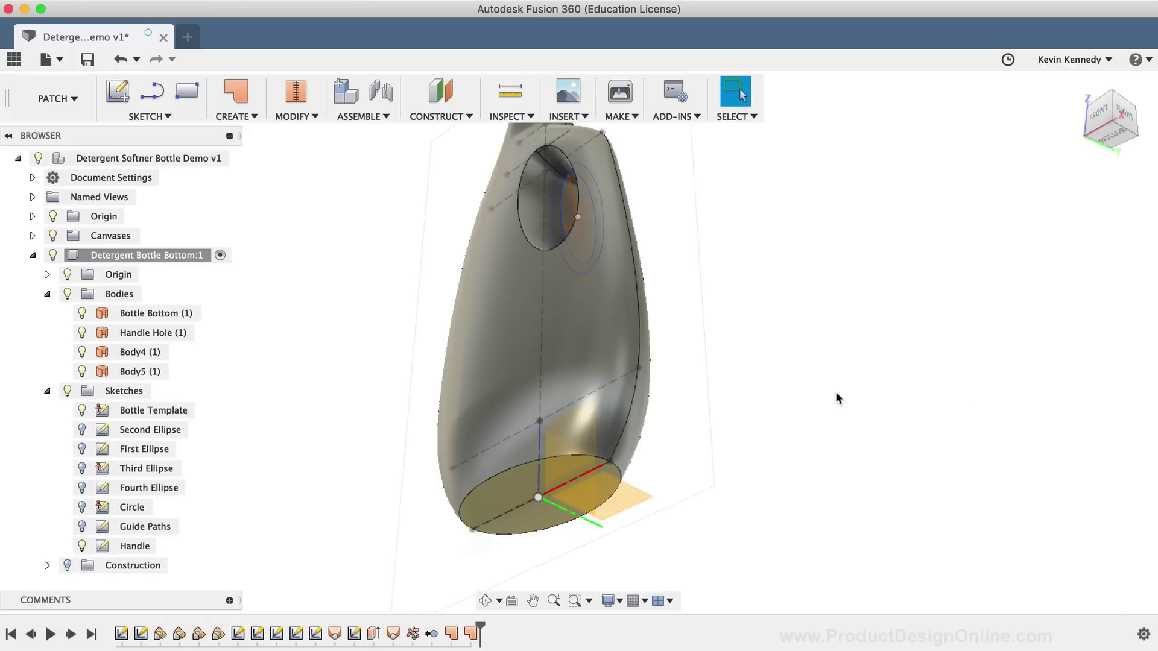
pyautogui.click(1077, 85)
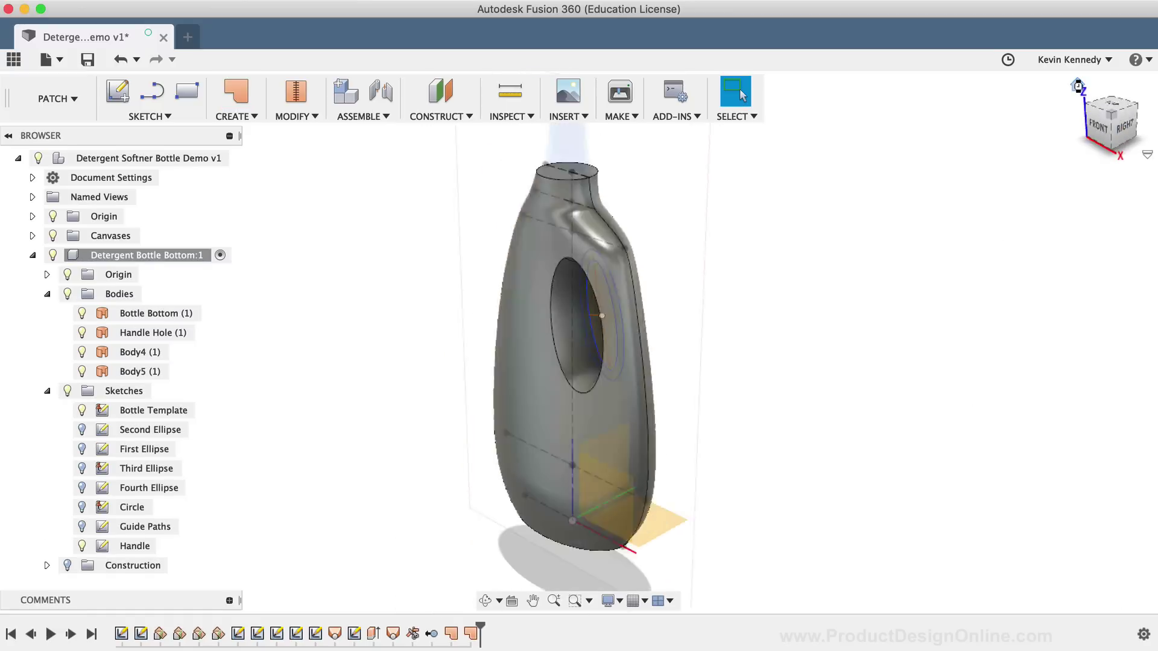
pyautogui.scroll(3, 620, 363)
pyautogui.scroll(-1, 620, 363)
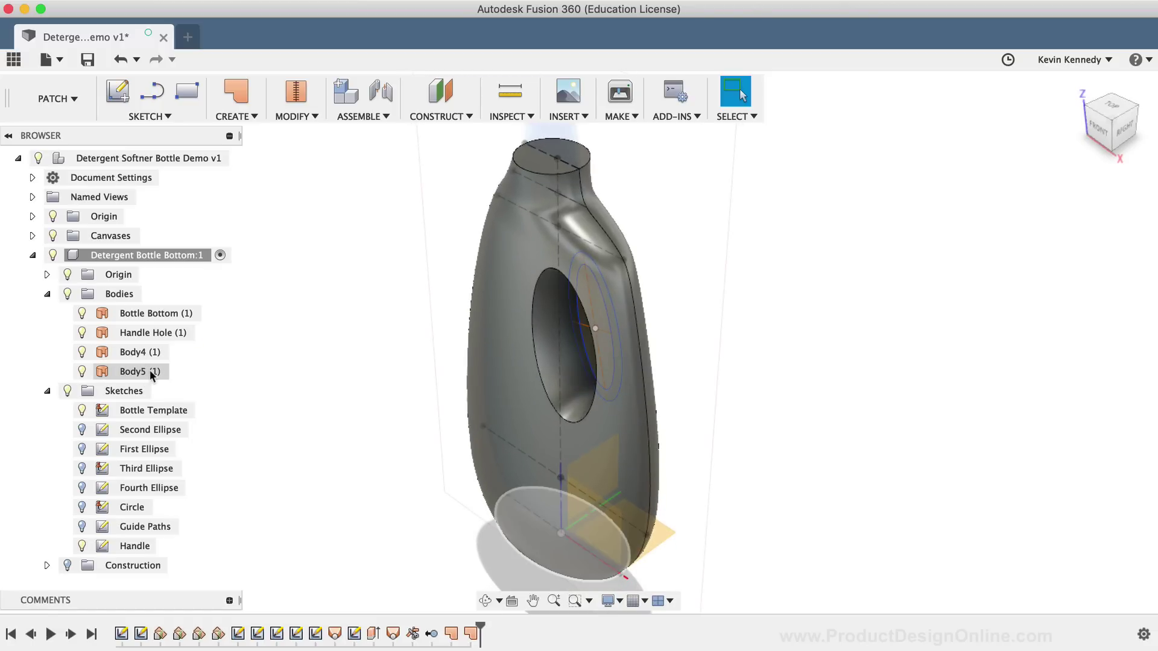
# Stitch Body5, Body4, Handle Hole and Bottle Bottom into one solid, Body6.
pyautogui.click(150, 371)
pyautogui.keyDown('shift'); pyautogui.click(140, 352); pyautogui.keyUp('shift')
pyautogui.keyDown('shift'); pyautogui.click(145, 332); pyautogui.keyUp('shift')
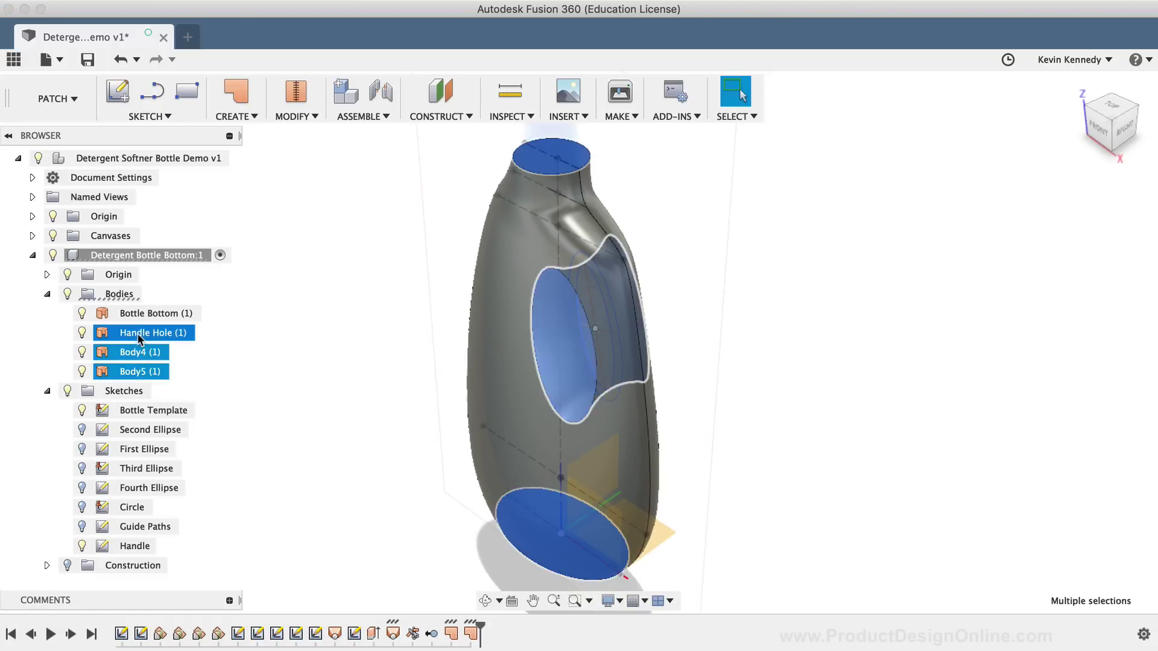
pyautogui.keyDown('shift'); pyautogui.click(139, 315); pyautogui.keyUp('shift')
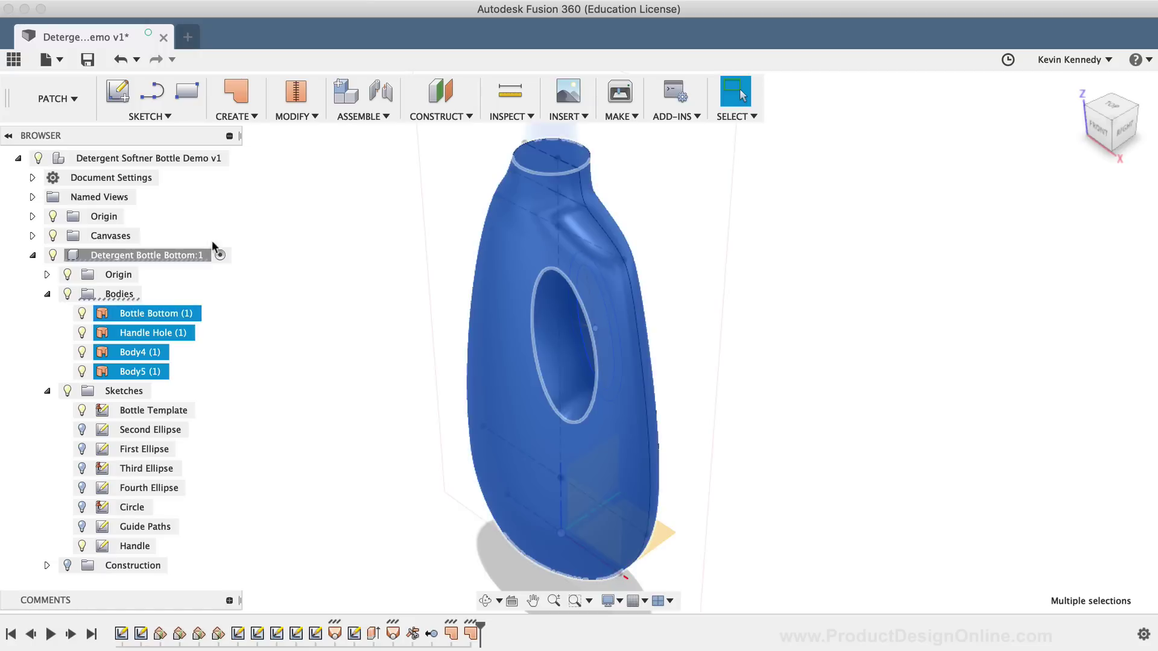
pyautogui.click(295, 118)
pyautogui.click(312, 221)
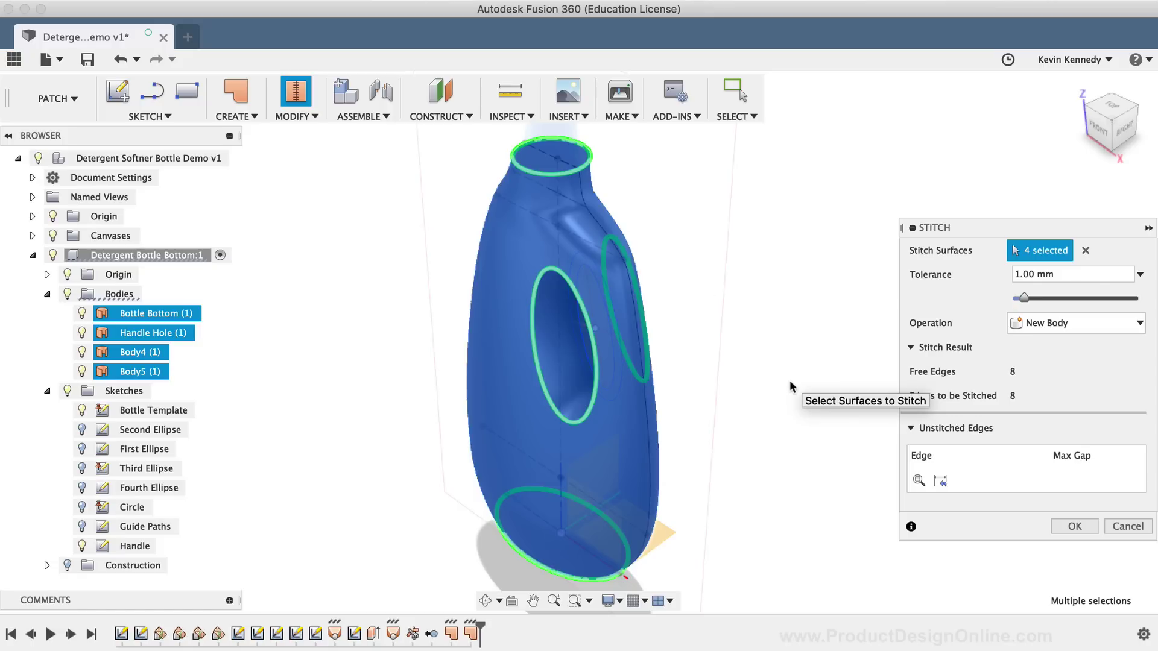
pyautogui.click(1074, 526)
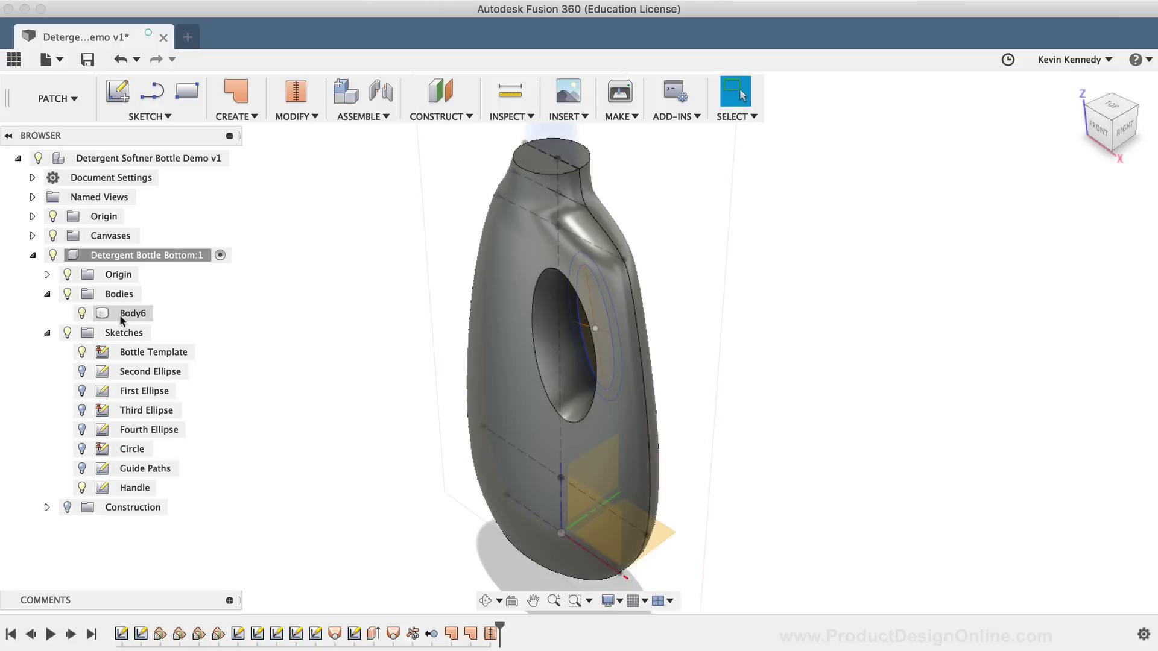
# Rename the stitched Body6 to 'Bottle Bottom'.
pyautogui.click(116, 318)
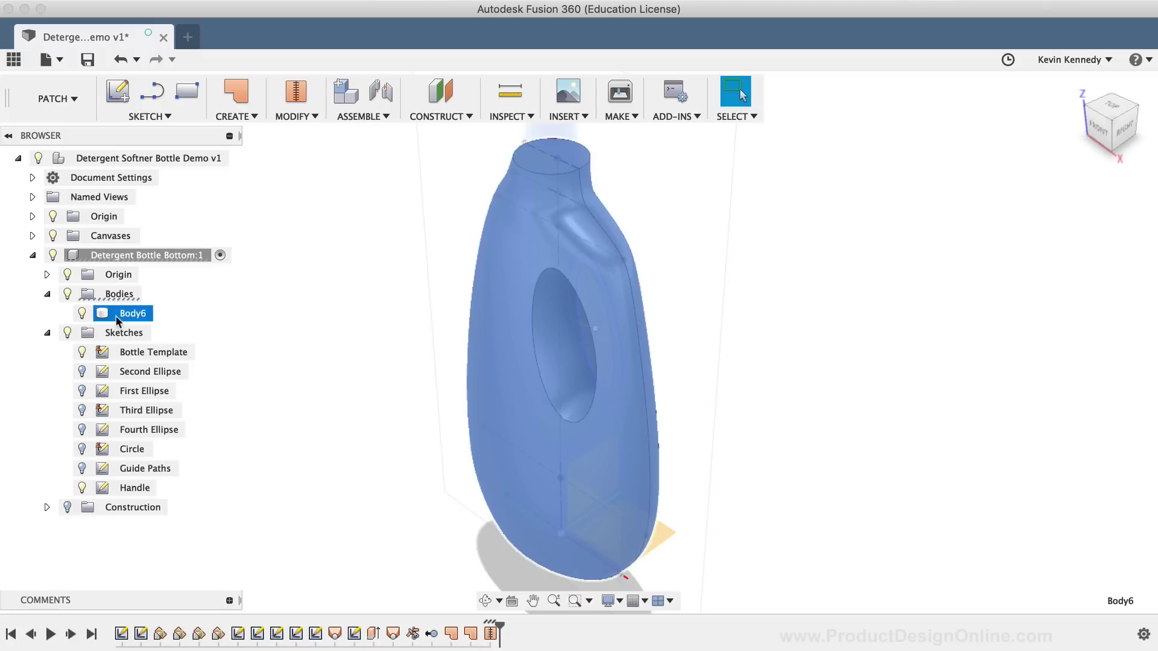
pyautogui.click(124, 318)
pyautogui.write('Bottle Botto')
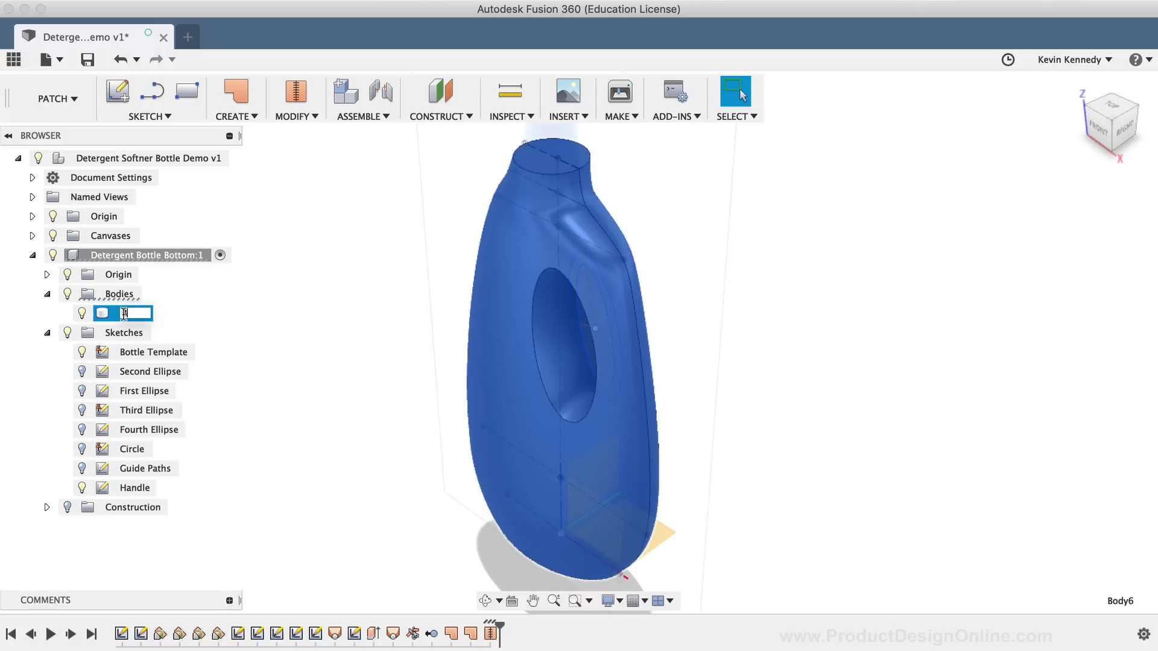
pyautogui.write('m')
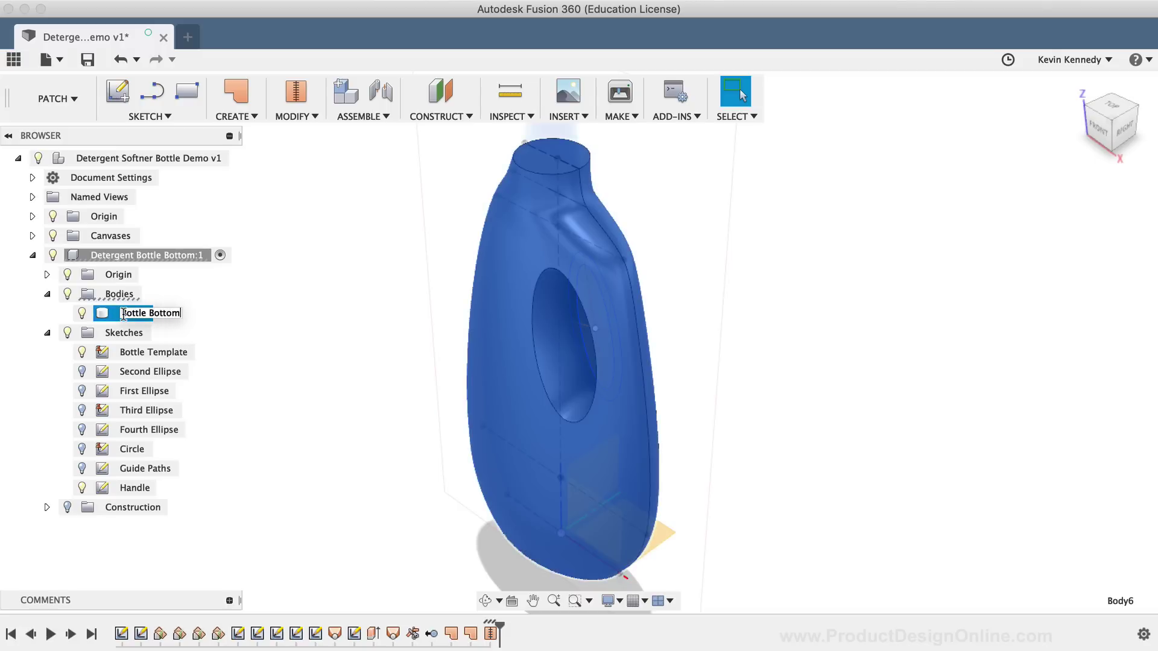
pyautogui.press('Return')
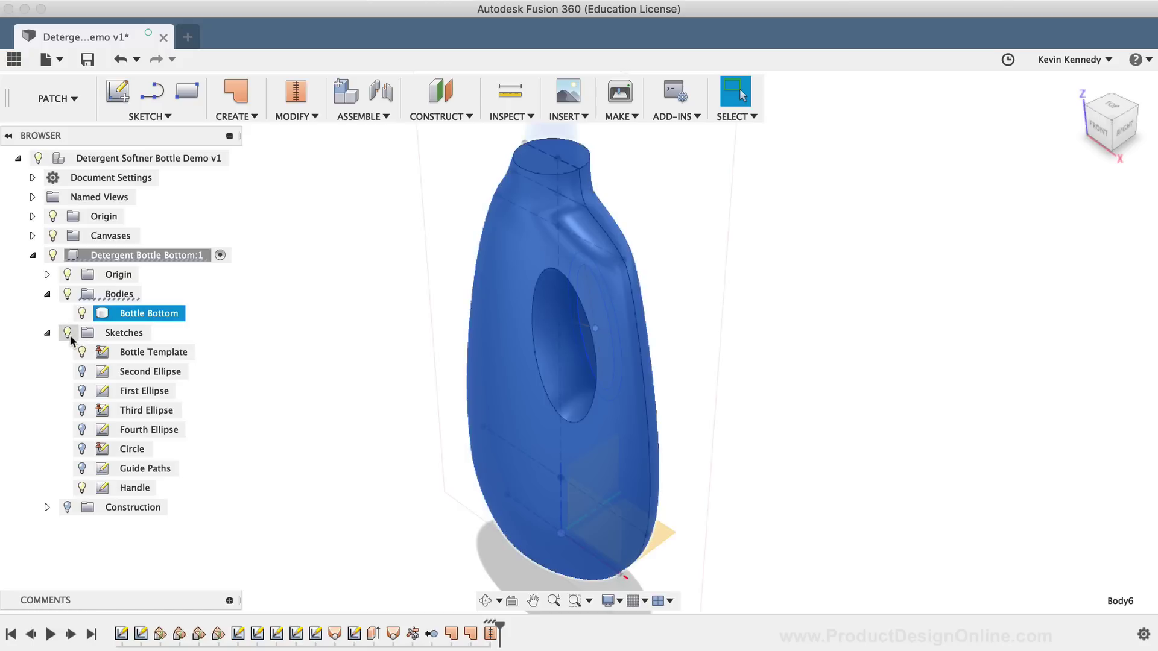
# Hide all sketches and switch the workspace from Patch to Model.
pyautogui.click(67, 333)
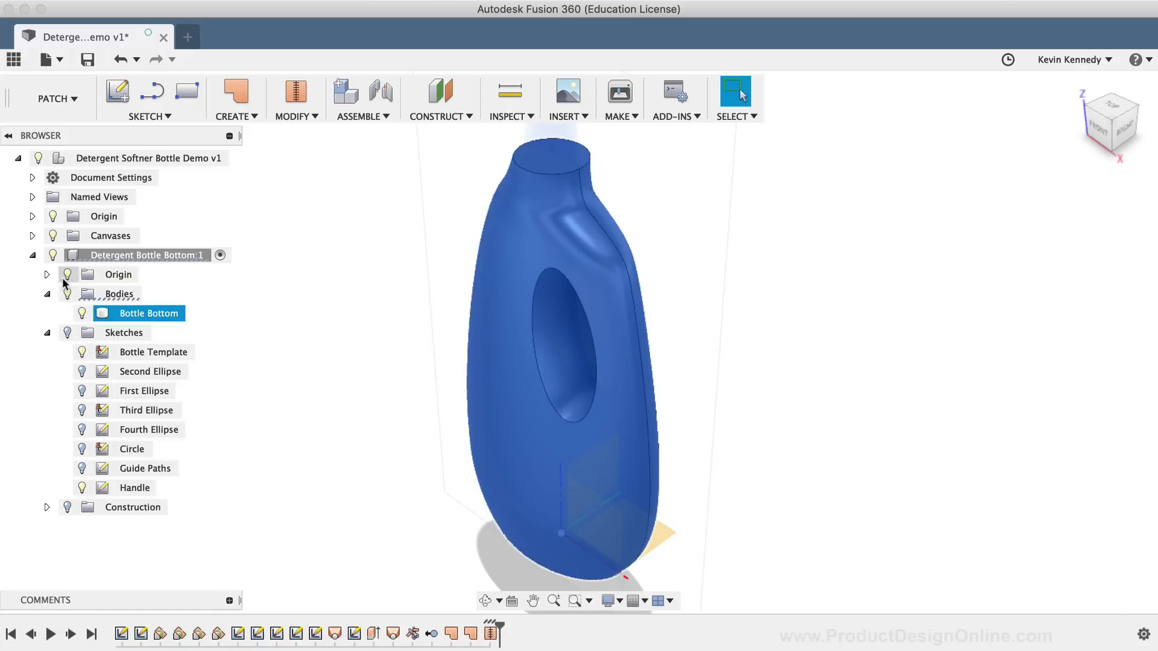
pyautogui.click(78, 493)
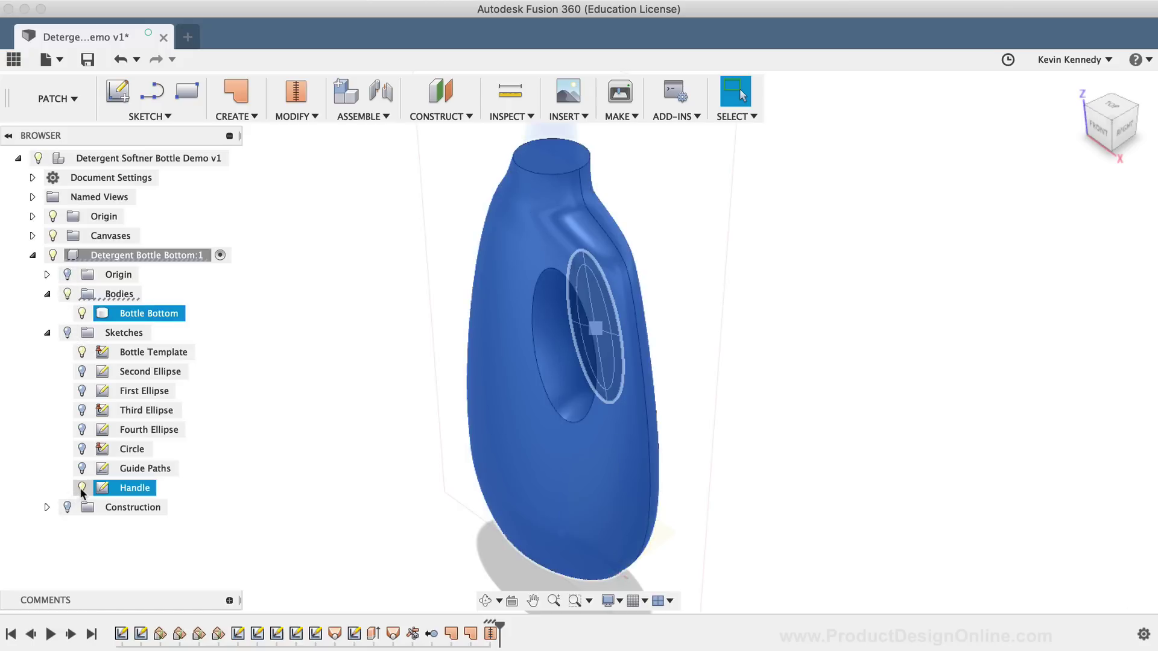
pyautogui.click(83, 488)
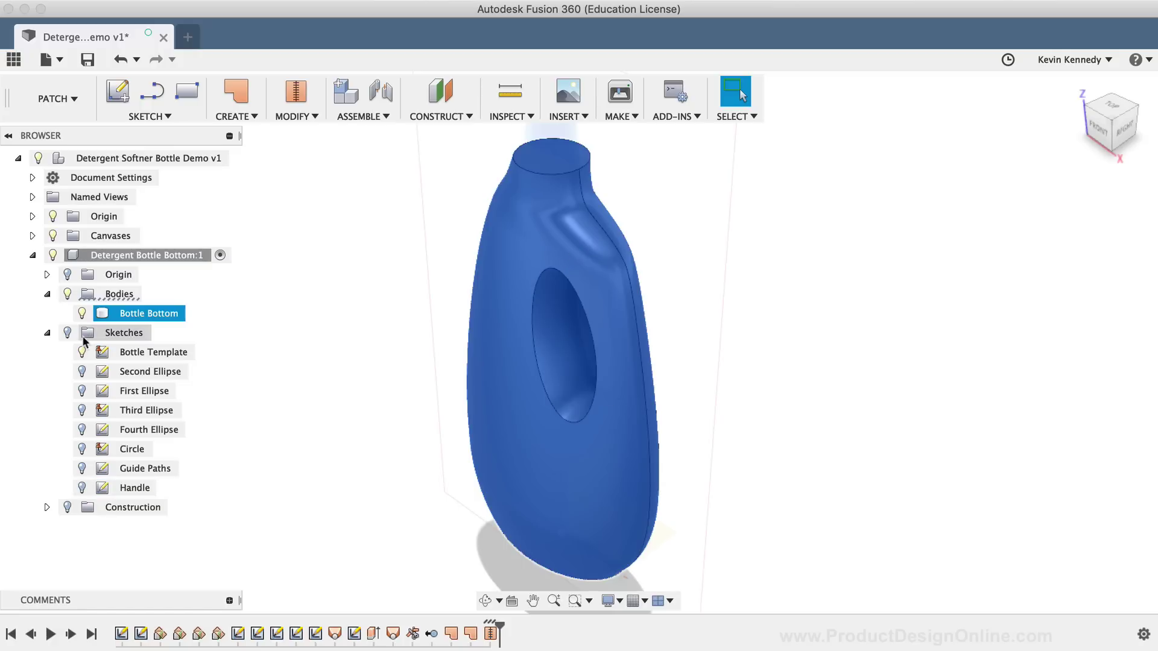
pyautogui.click(262, 390)
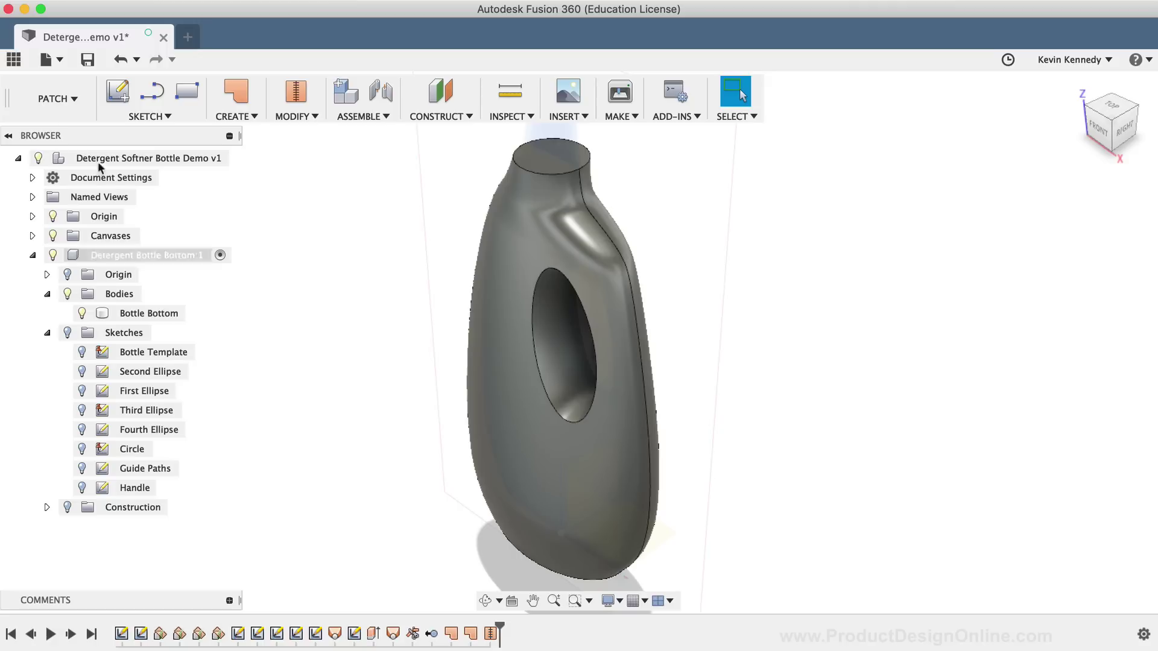
pyautogui.click(53, 101)
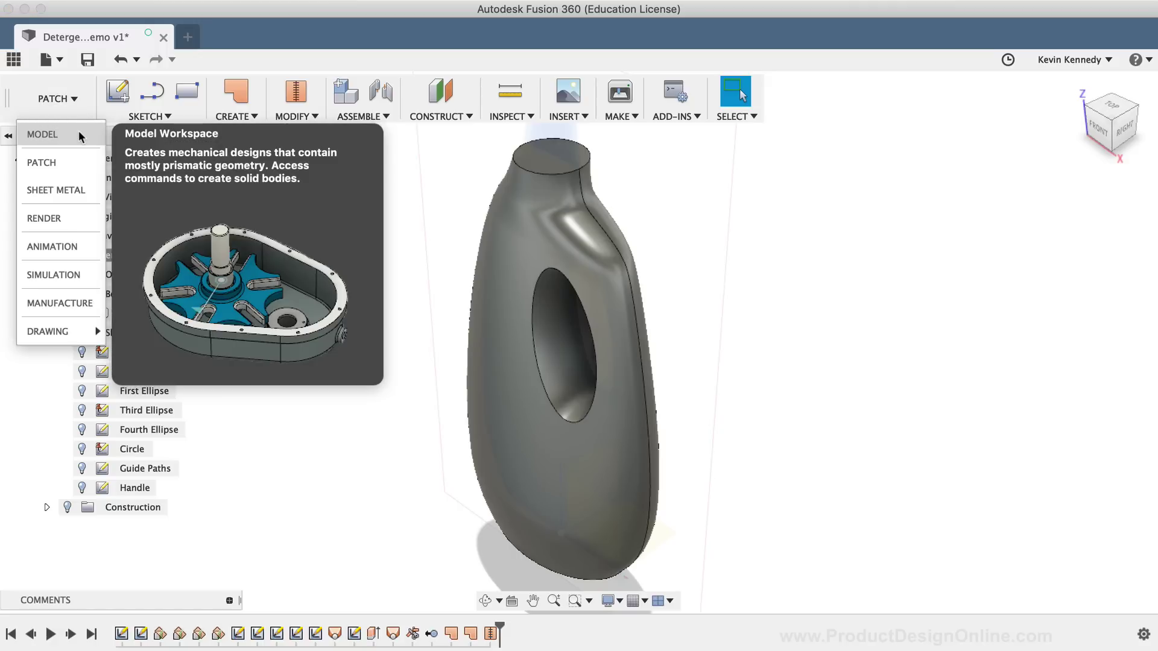
pyautogui.click(79, 133)
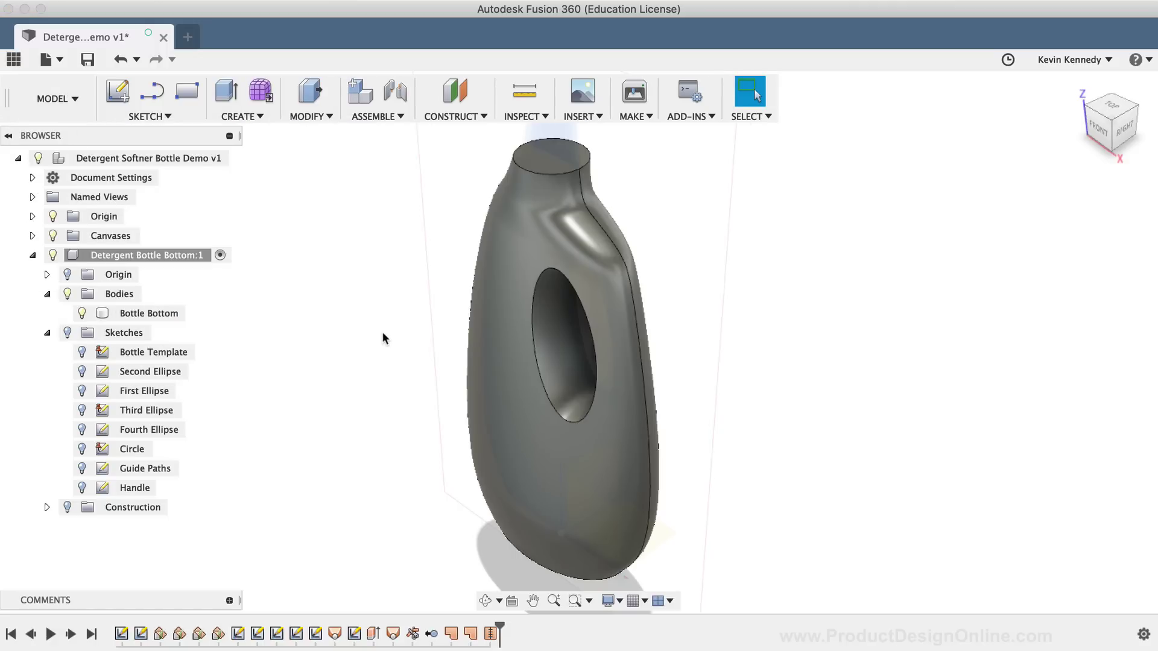
pyautogui.click(481, 323)
pyautogui.click(385, 351)
# Fillet both edges of the handle hole at 7 mm.
pyautogui.press('f')
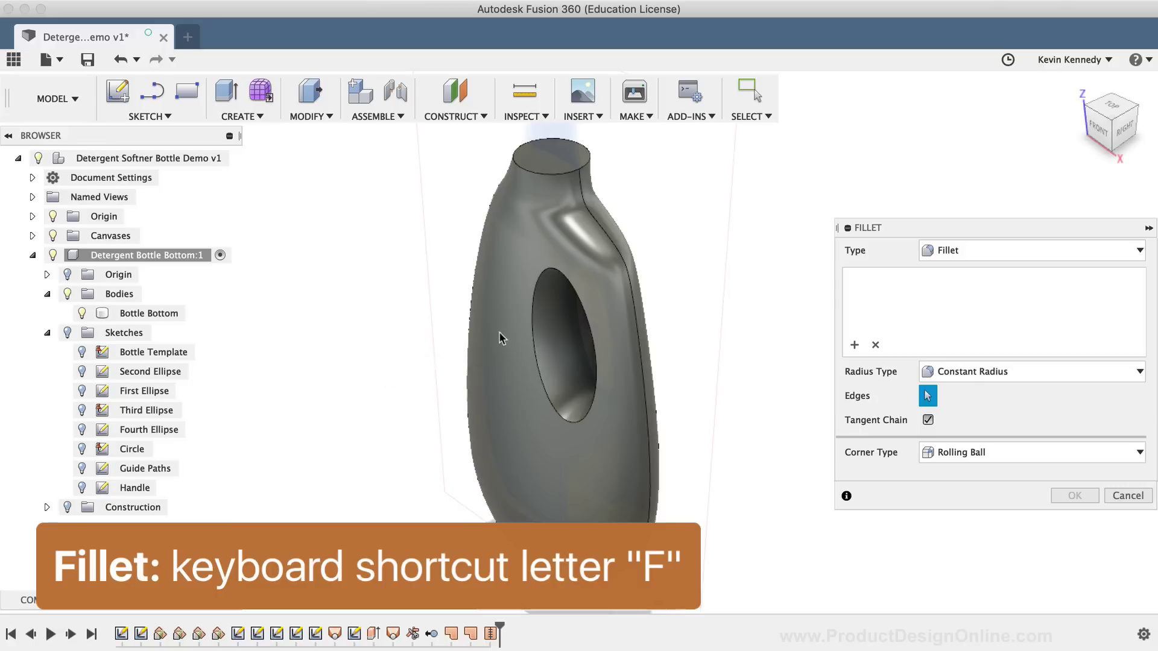
pyautogui.click(534, 335)
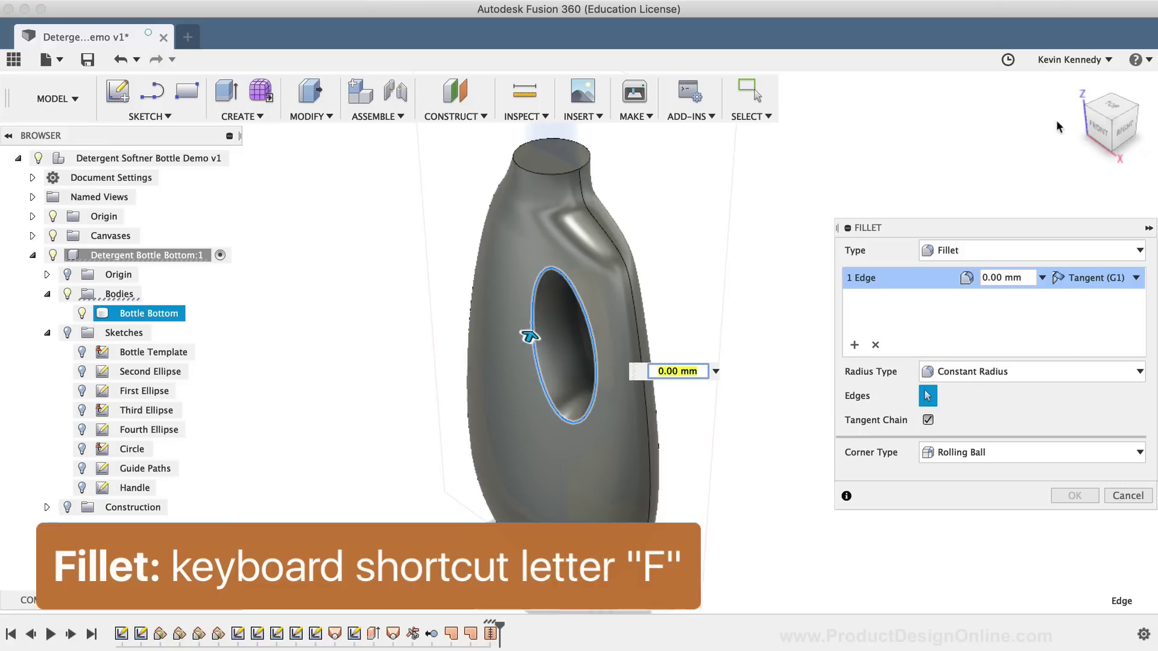
pyautogui.moveTo(1138, 112); pyautogui.dragTo(831, 118)
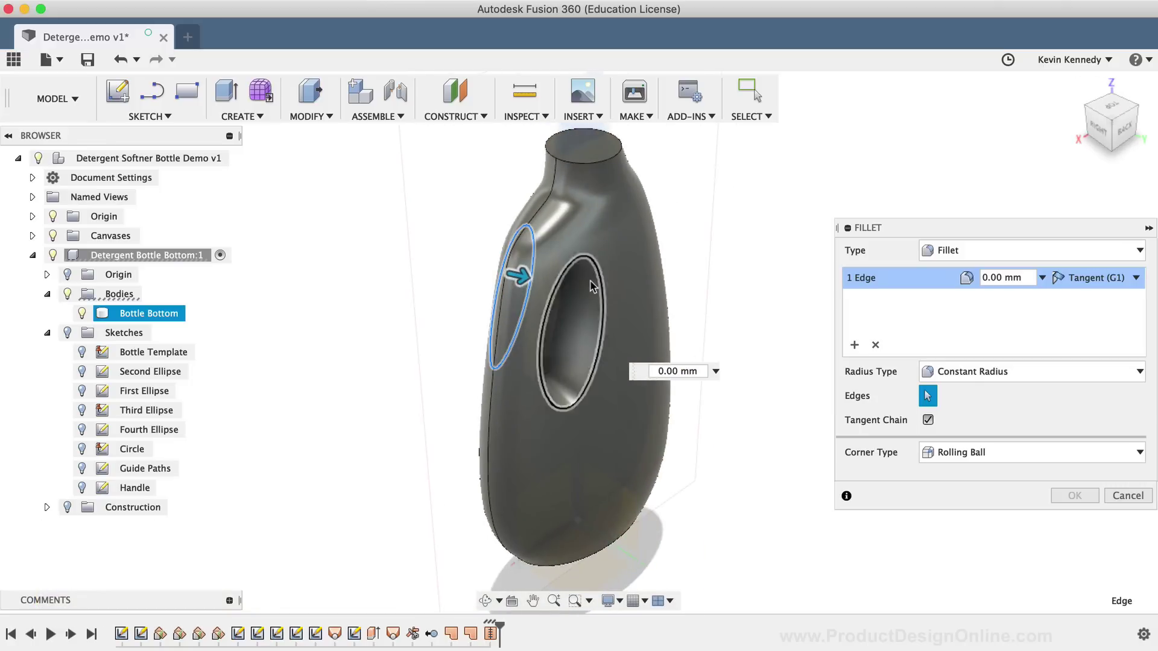
pyautogui.click(602, 283)
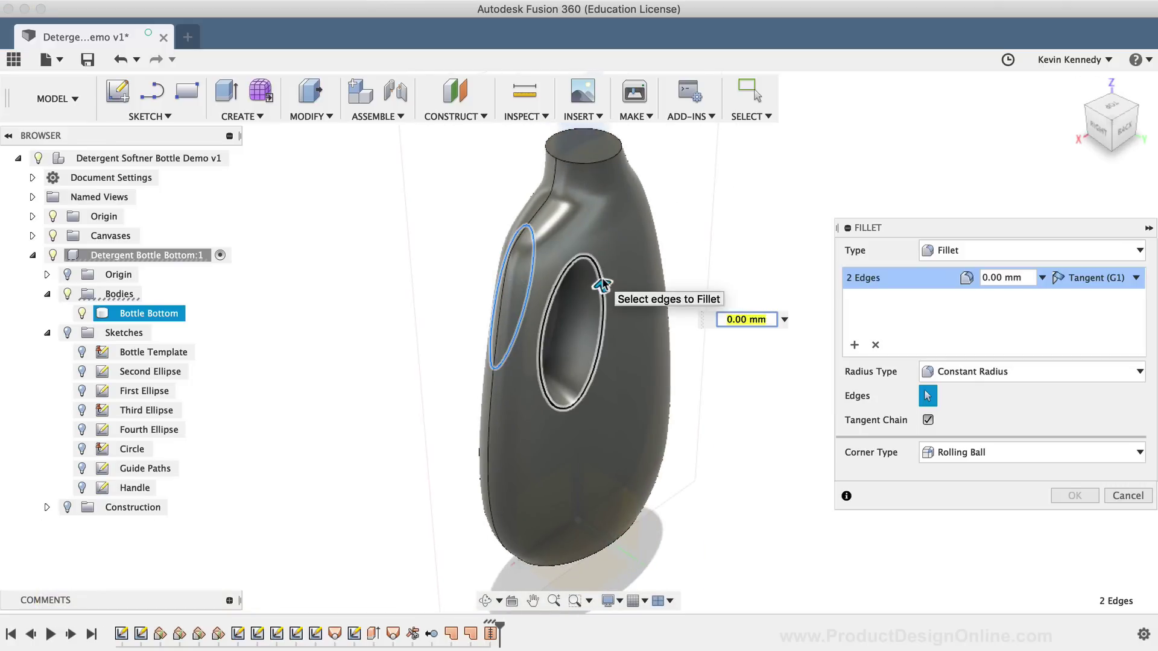
pyautogui.write('7')
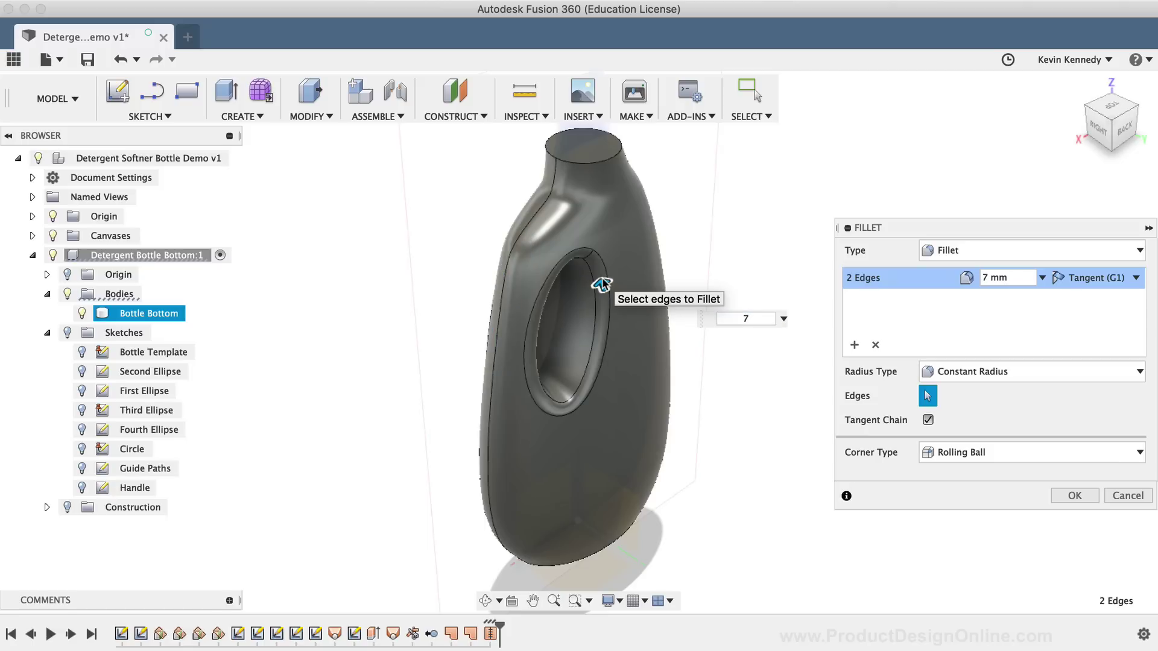
pyautogui.click(1074, 495)
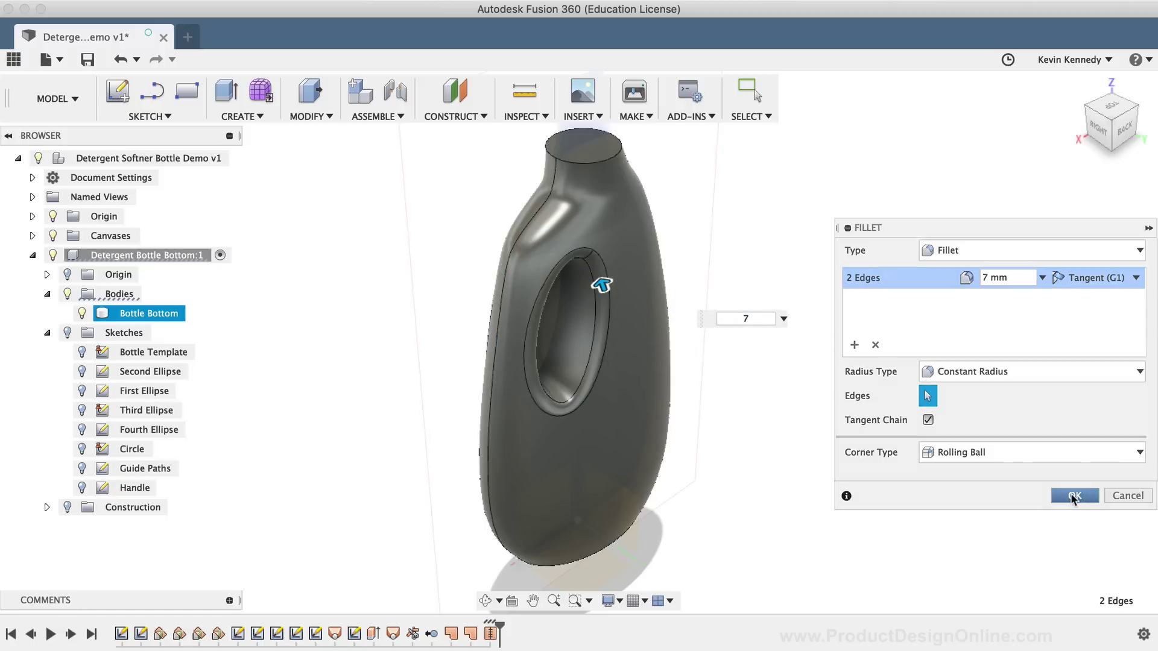
# Repeat the fillet on the bottle's base edge at 5 mm.
pyautogui.click(1077, 85)
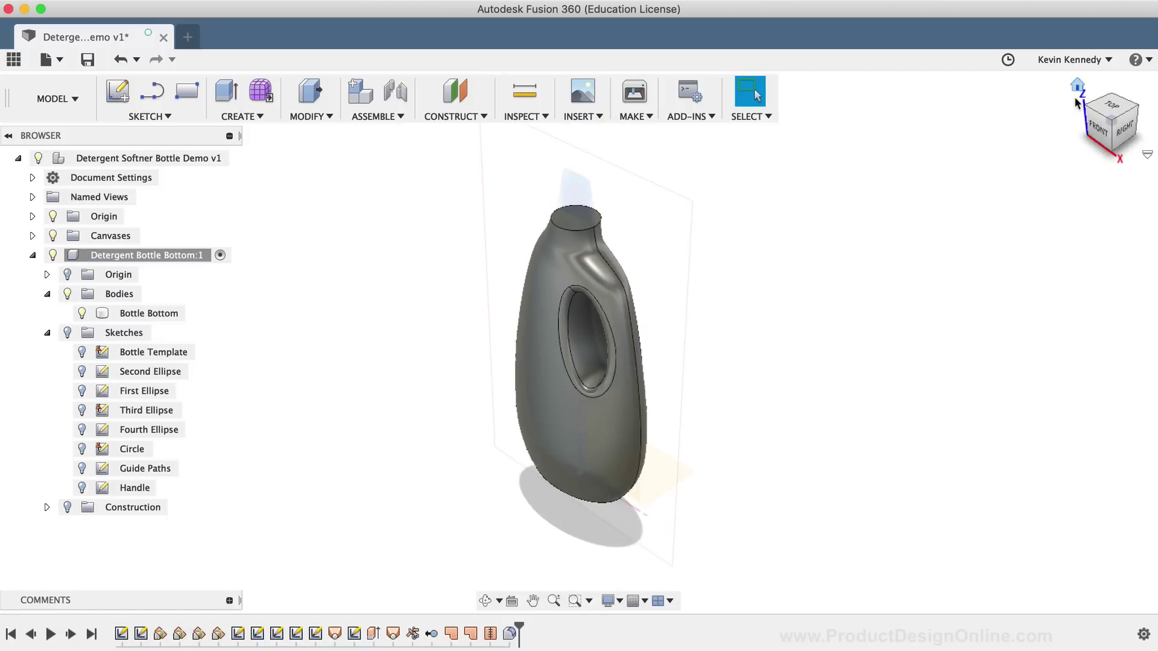
pyautogui.keyDown('shift'); pyautogui.moveTo(1077, 103); pyautogui.dragTo(926, 291, button='middle'); pyautogui.keyUp('shift')
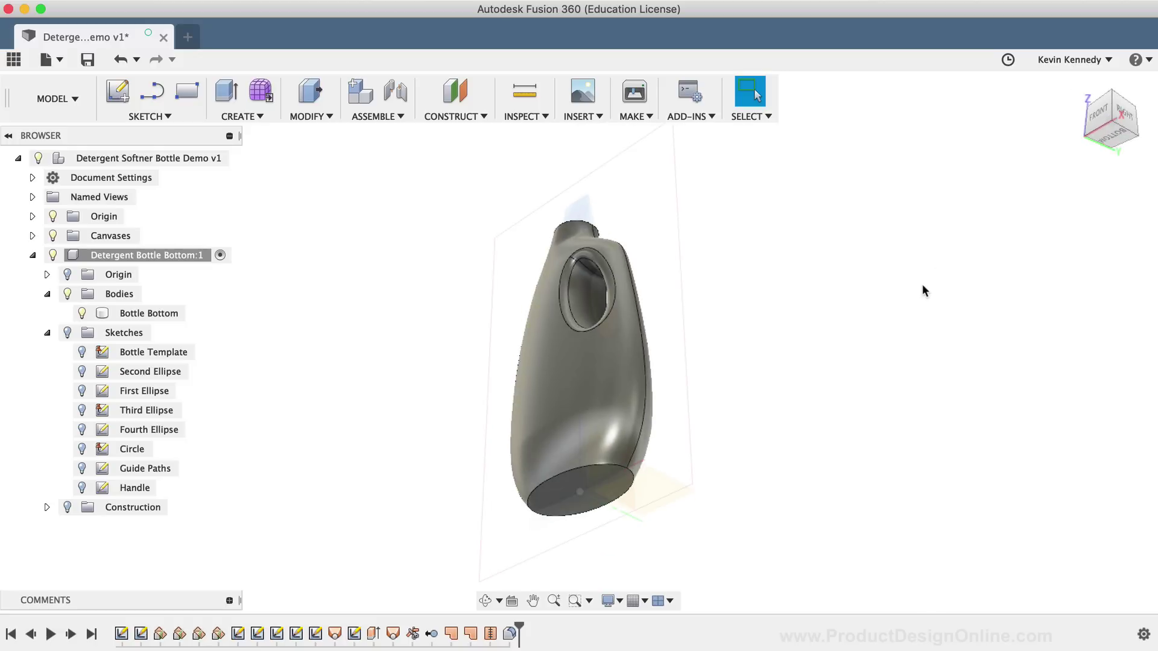
pyautogui.rightClick(600, 470)
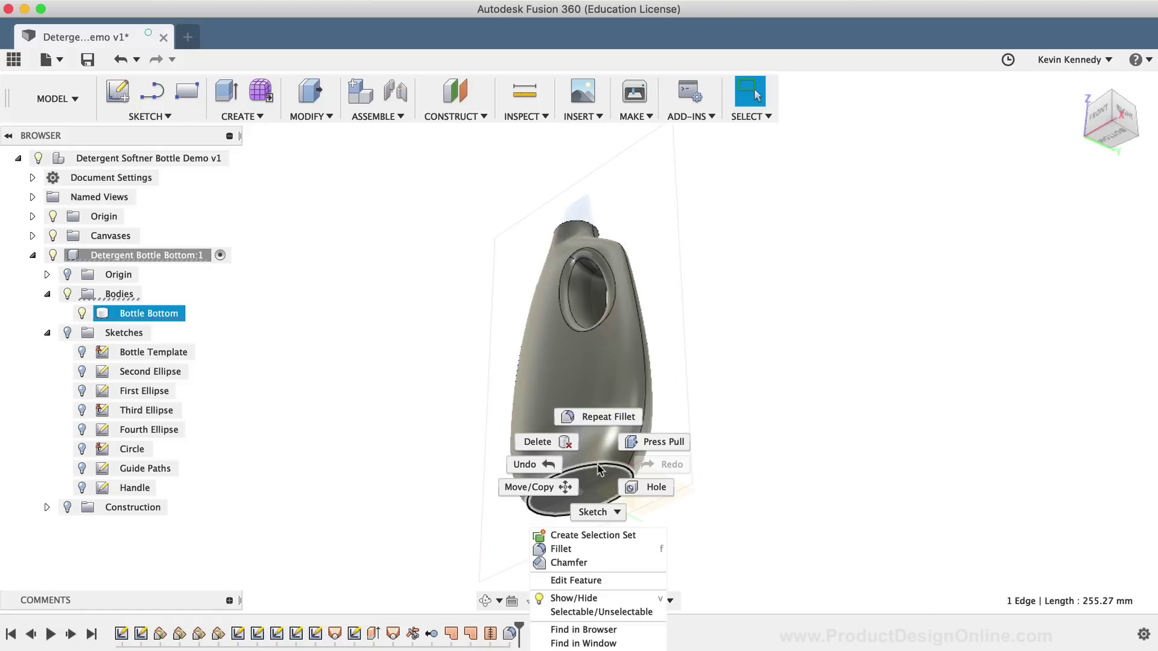
pyautogui.click(596, 419)
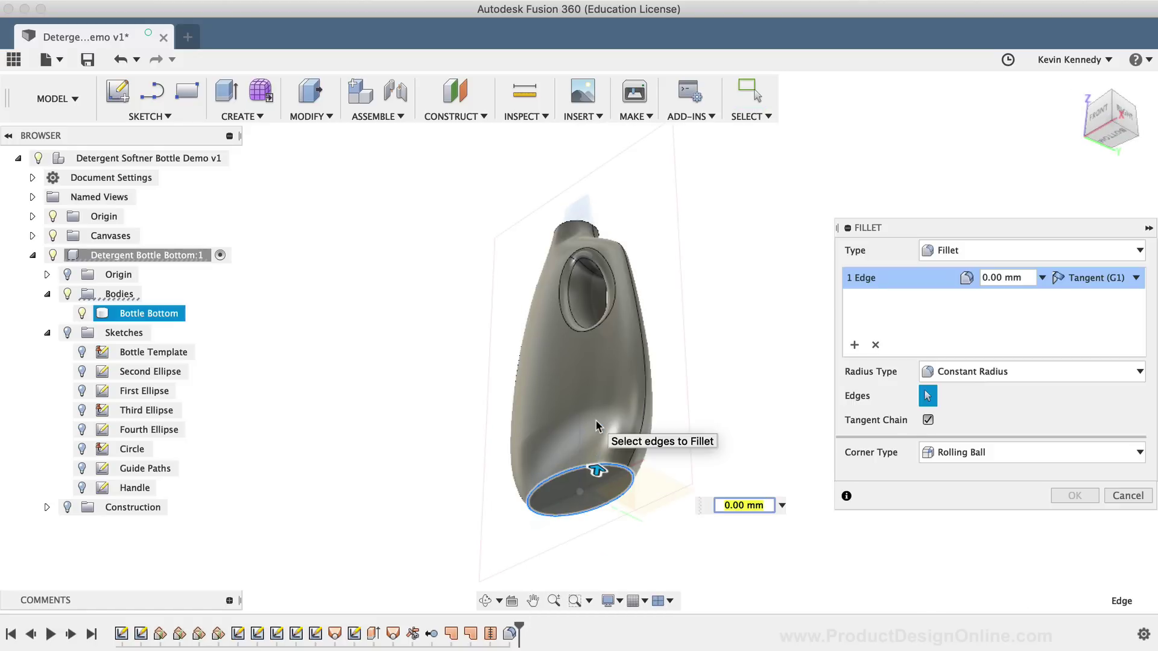
pyautogui.write('5')
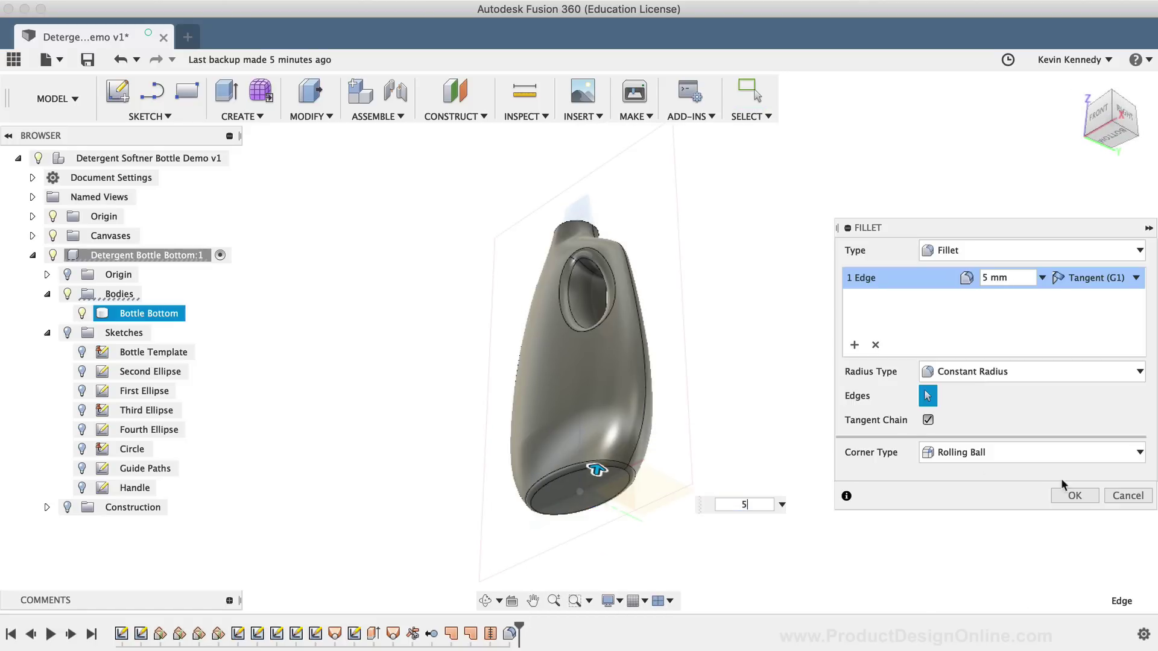
pyautogui.click(1075, 495)
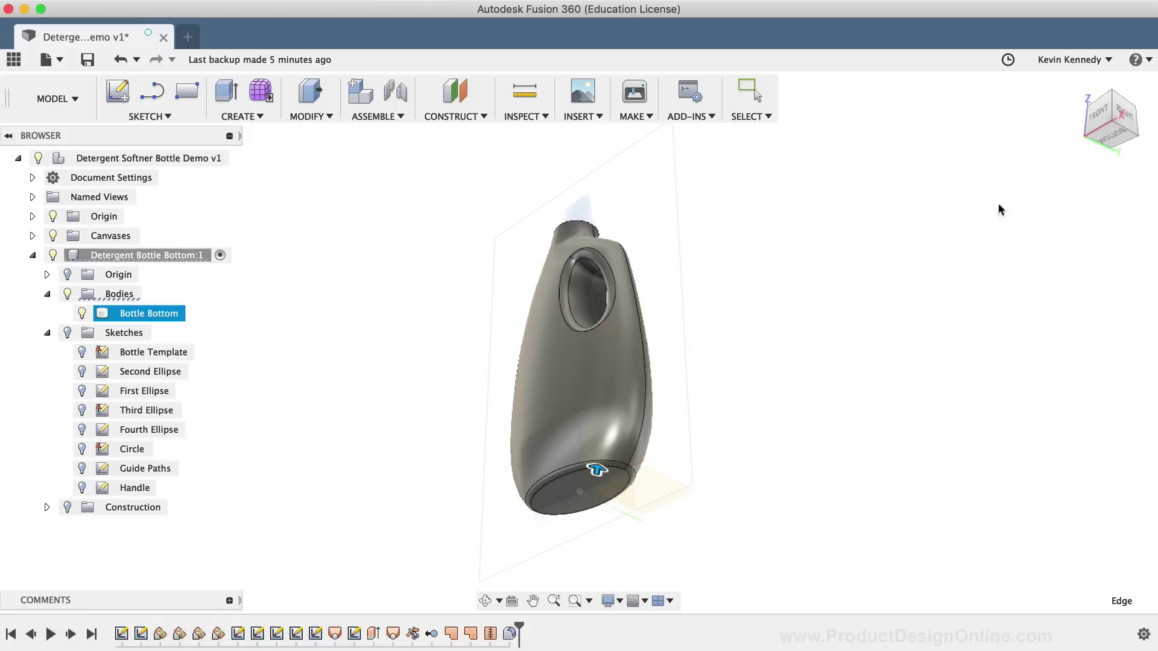
pyautogui.click(1100, 120)
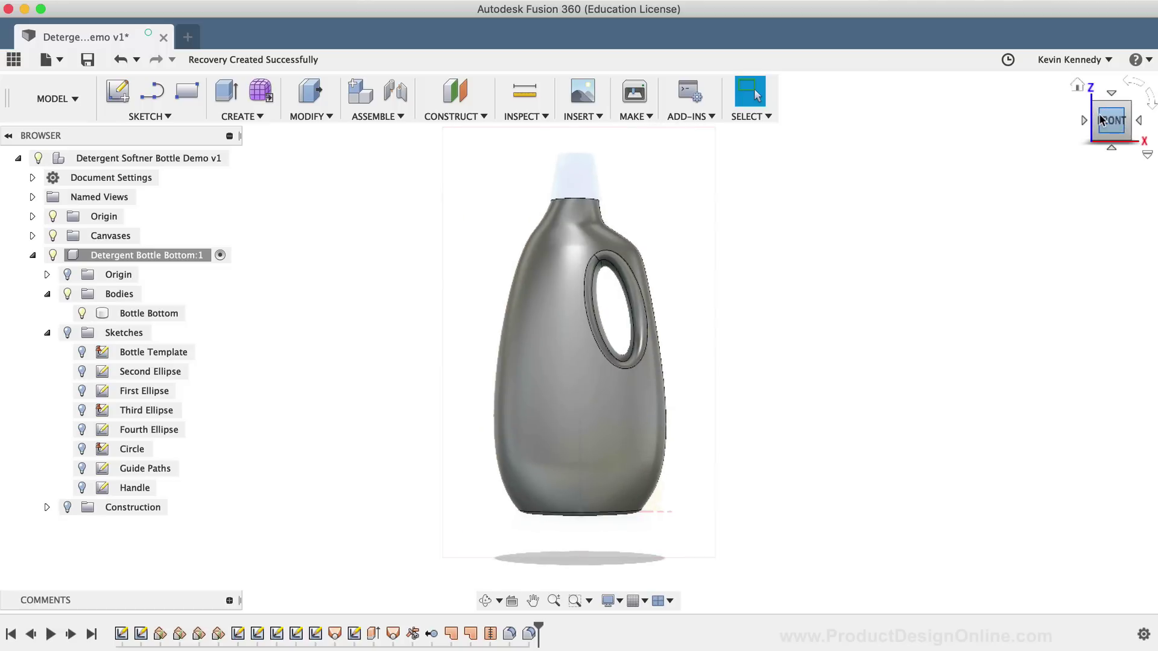
# In a sketch on the bottle's top face, offset the circle 2 mm inward.
pyautogui.click(1130, 107)
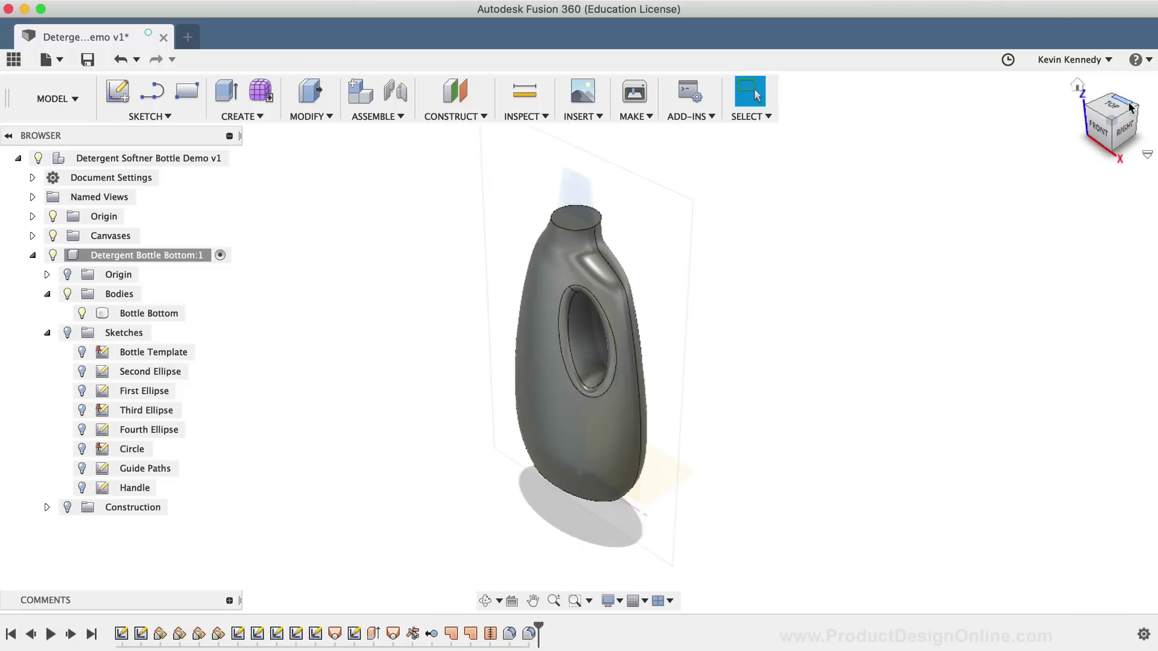
pyautogui.click(158, 119)
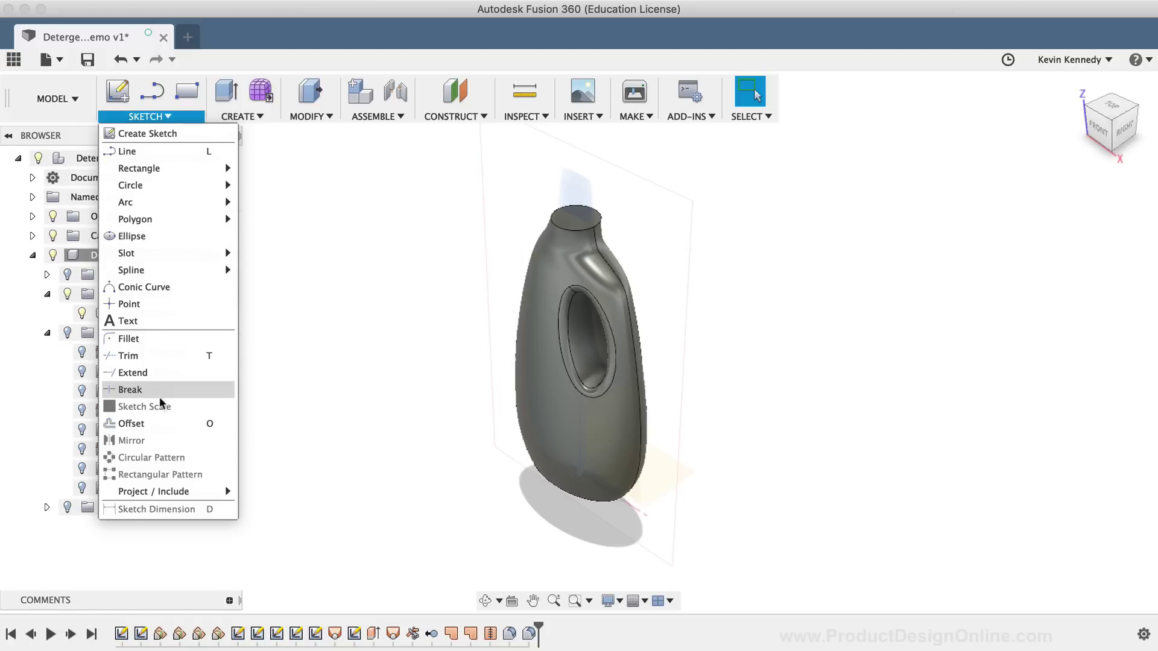
pyautogui.click(159, 423)
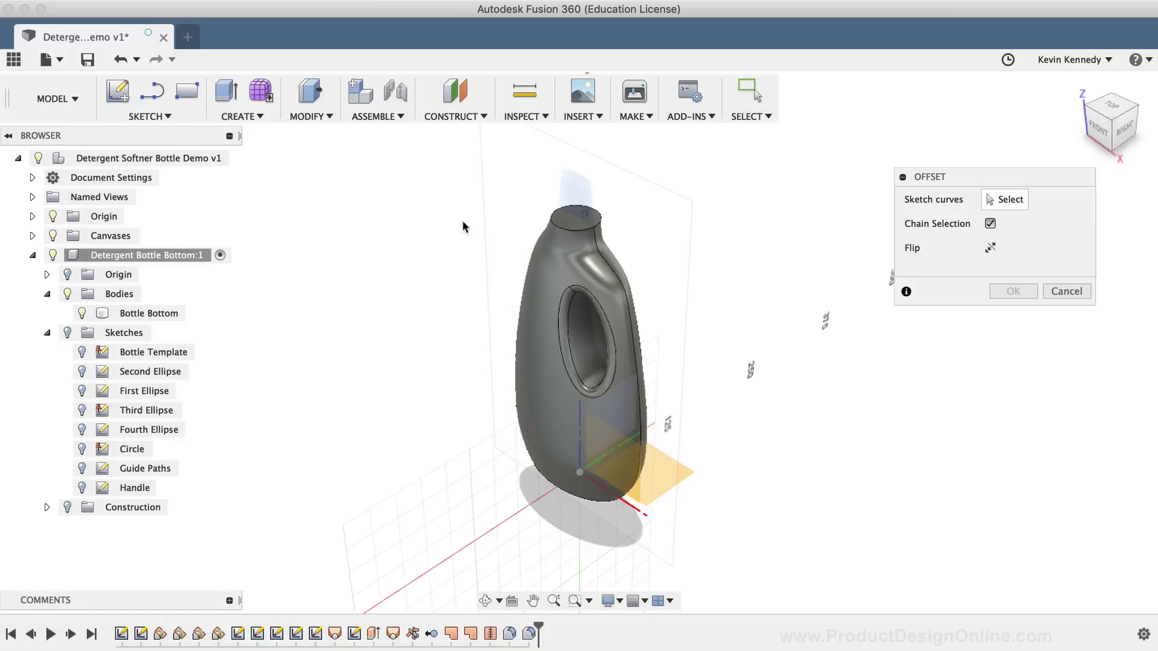
pyautogui.scroll(3, 490, 205)
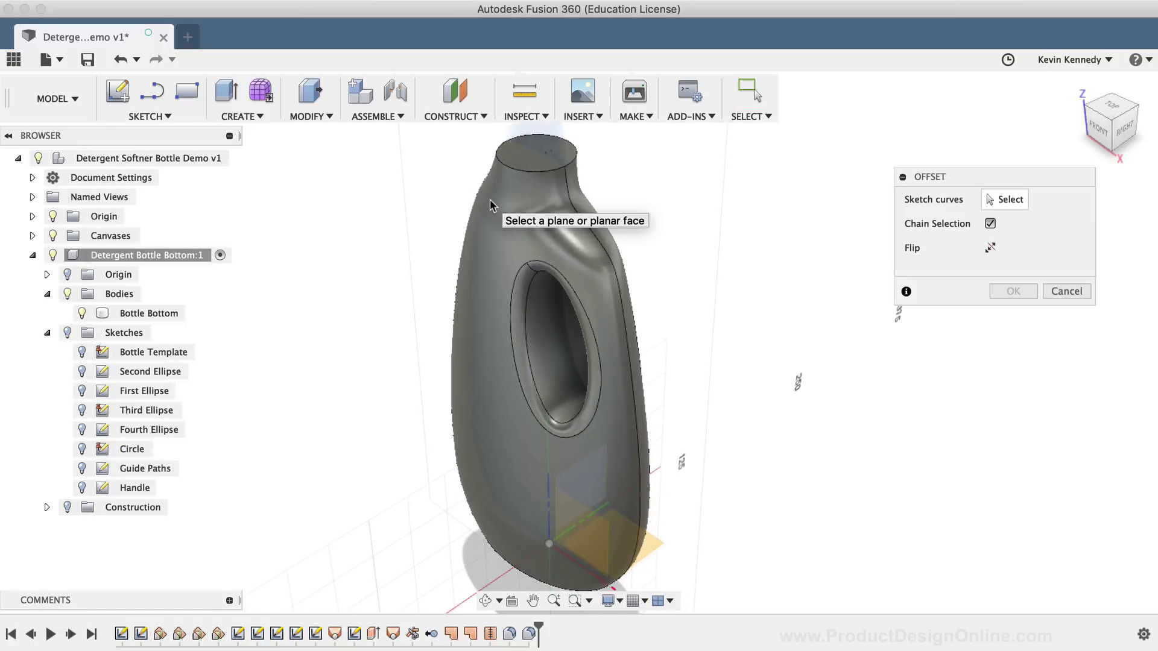
pyautogui.scroll(5, 578, 140)
pyautogui.scroll(-2, 578, 140)
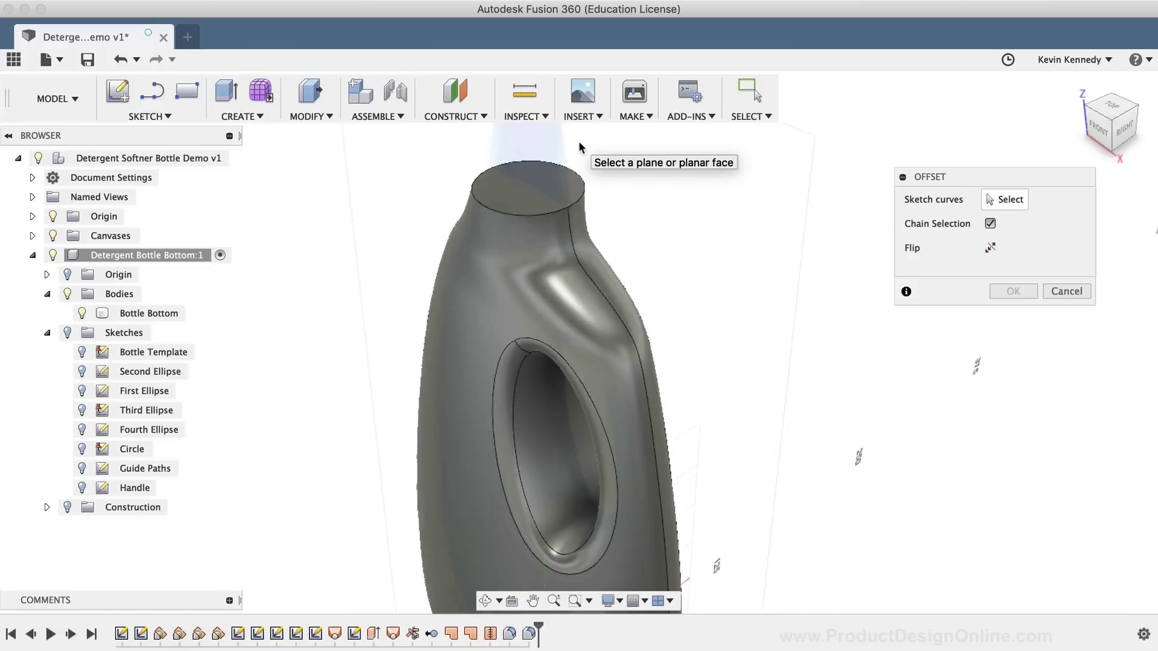
pyautogui.click(527, 231)
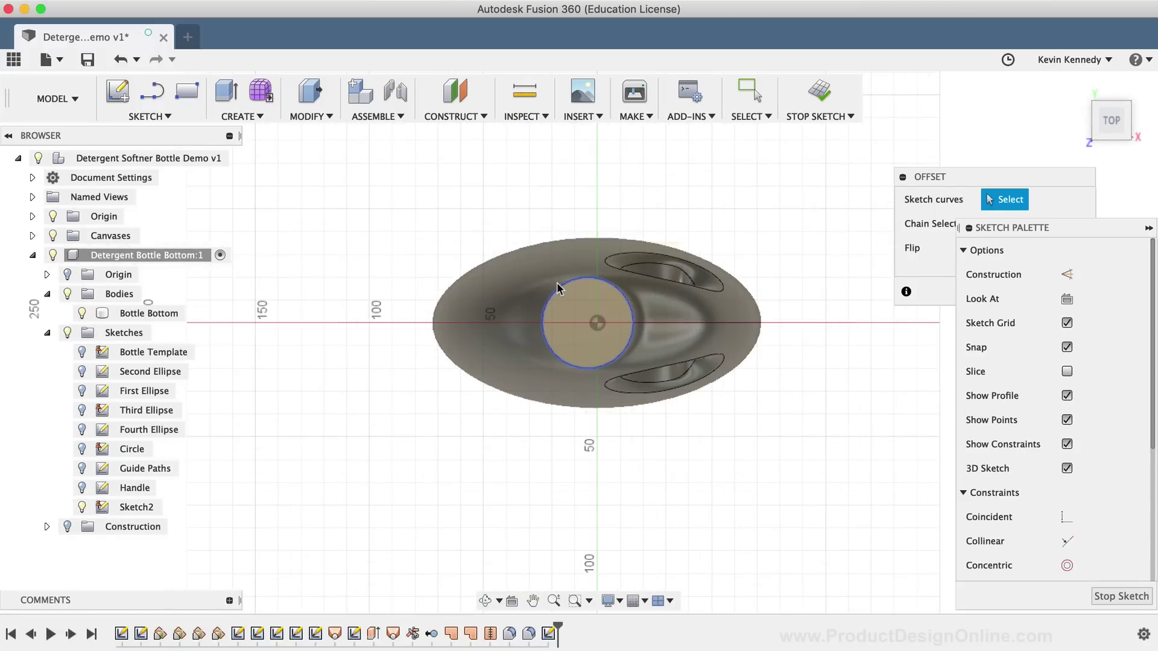
pyautogui.click(557, 287)
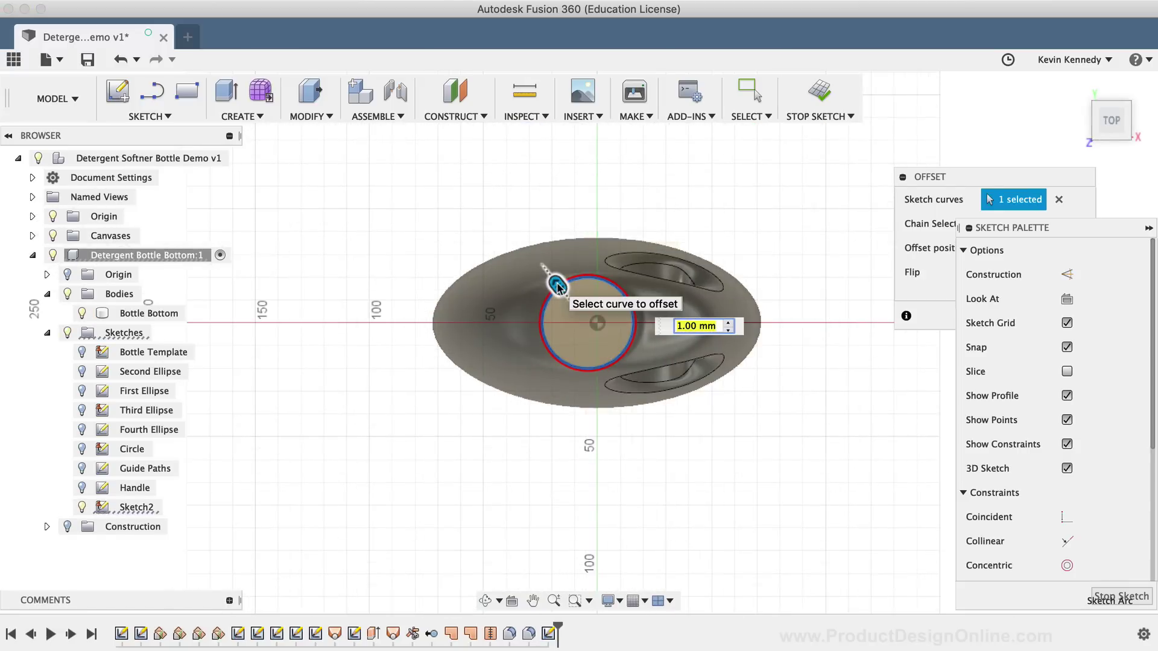
pyautogui.write('2')
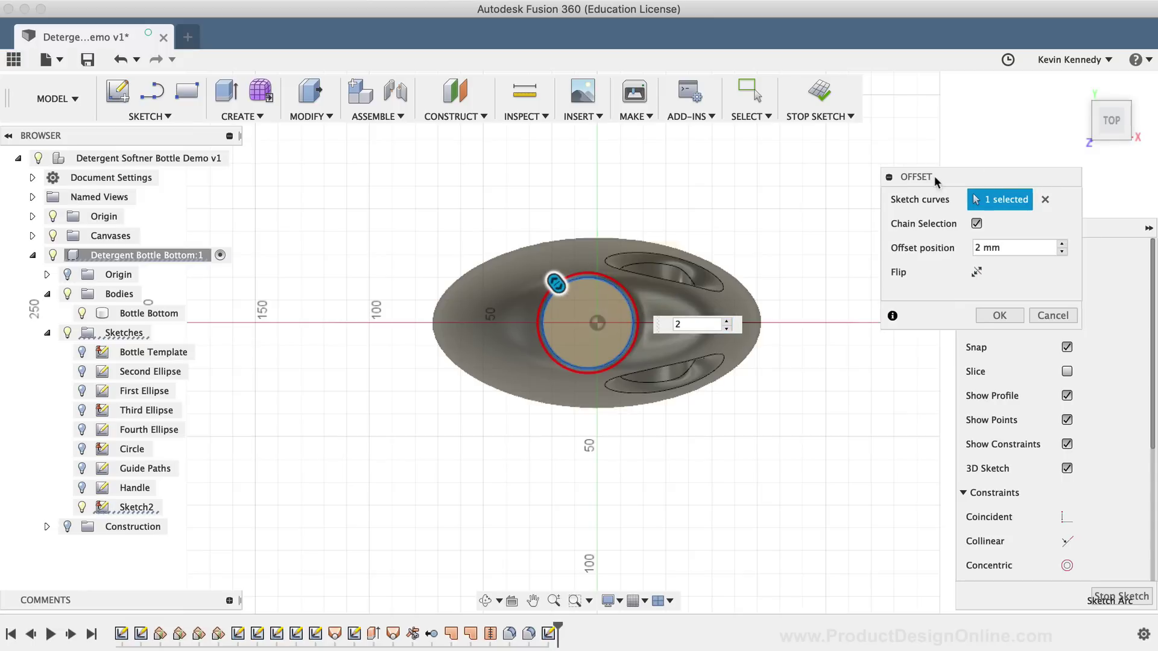
pyautogui.moveTo(982, 181); pyautogui.dragTo(890, 182)
pyautogui.click(898, 275)
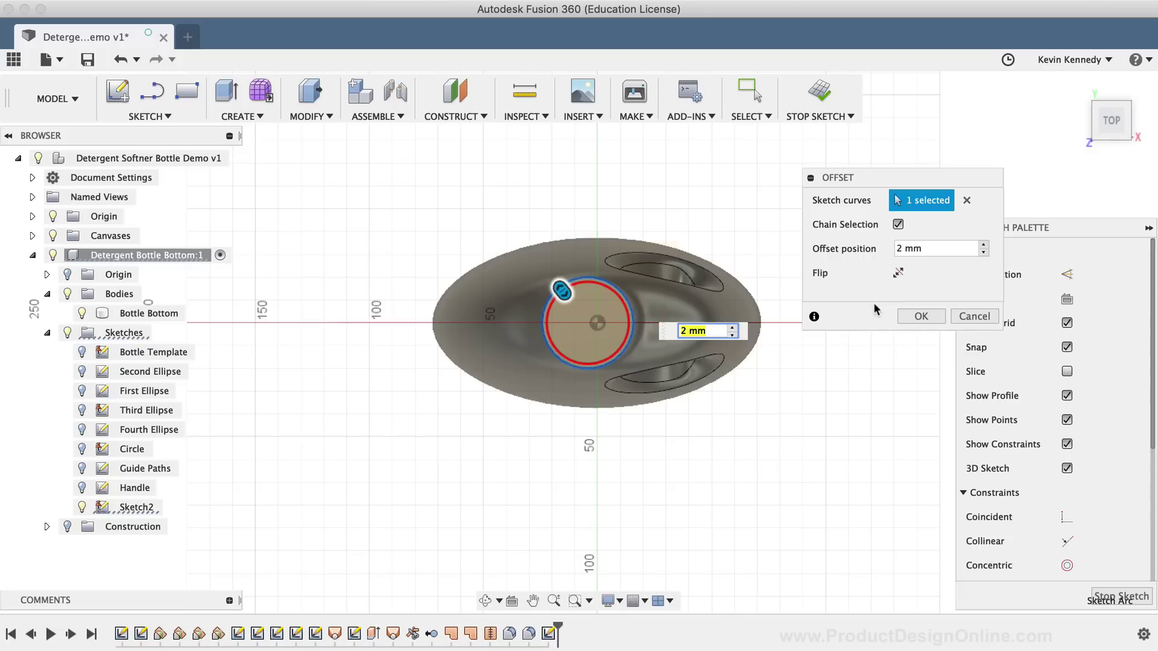
pyautogui.click(923, 316)
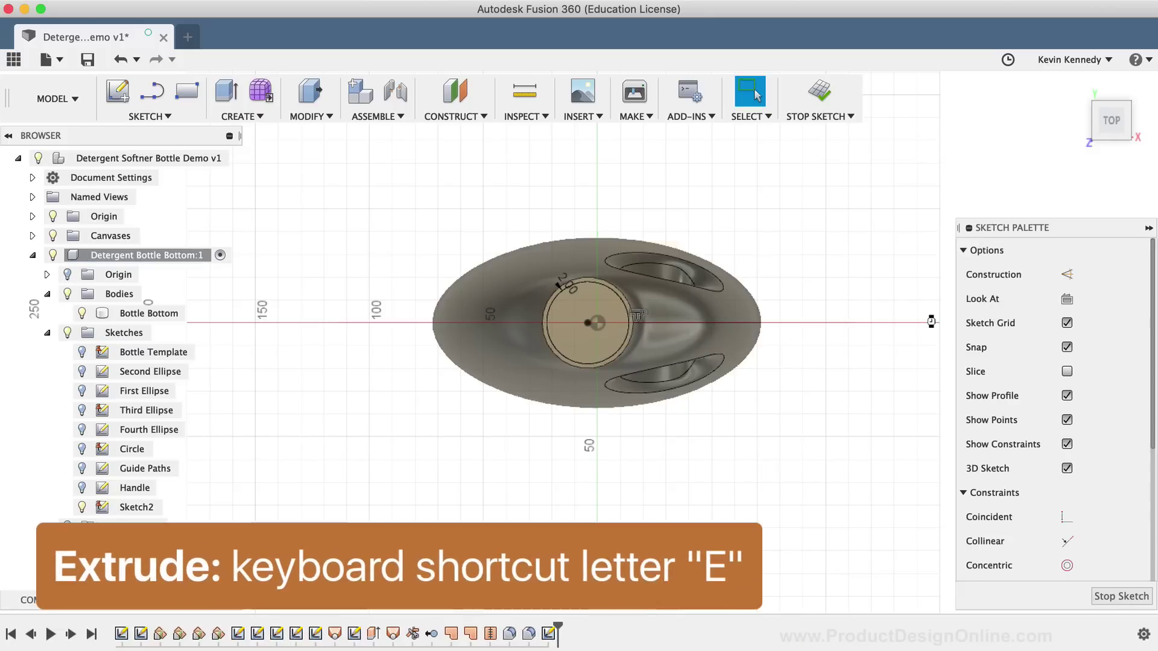
# Extrude Sketch2's inner circle profile 15 mm, joined to the body as the neck.
pyautogui.press('e')
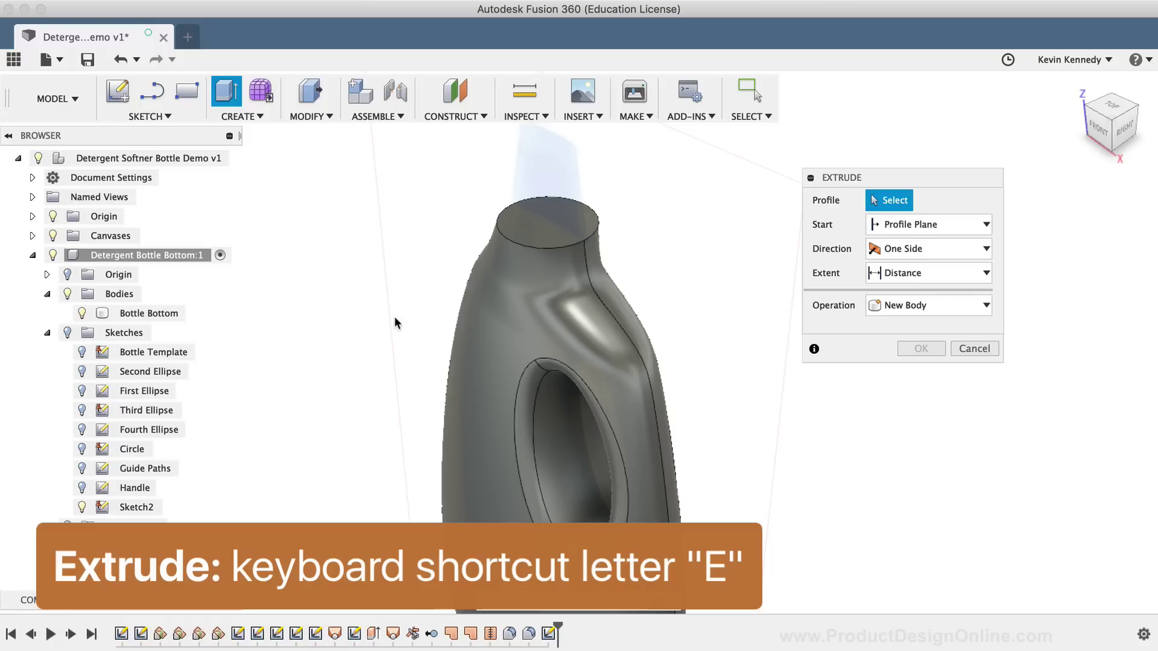
pyautogui.click(66, 334)
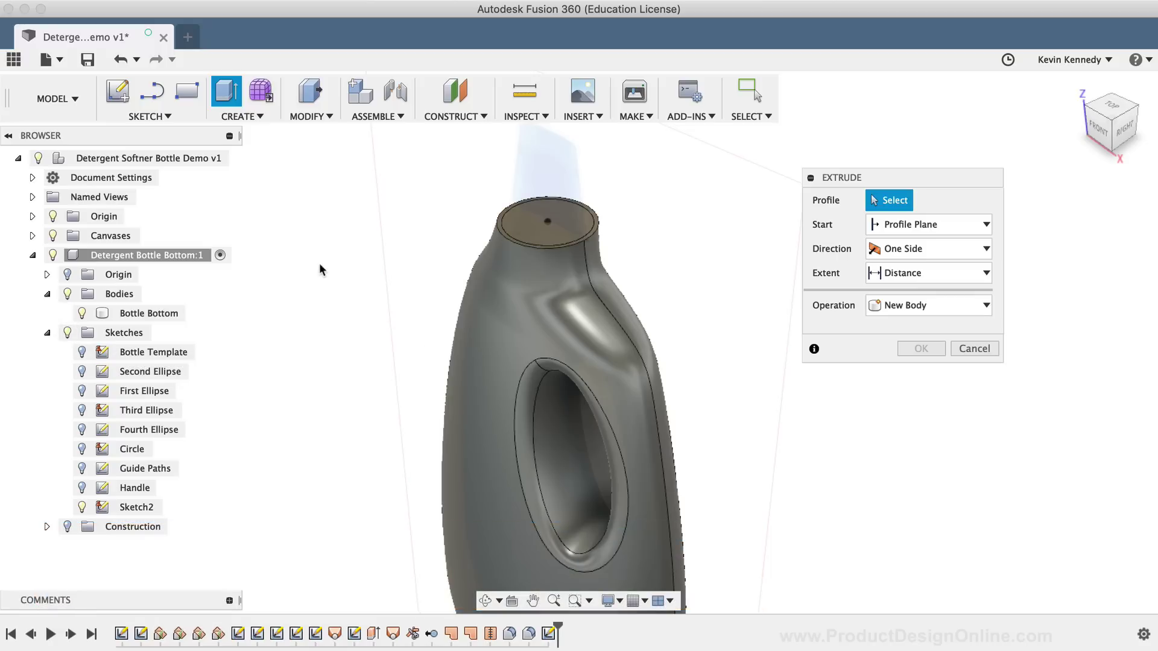
pyautogui.click(523, 222)
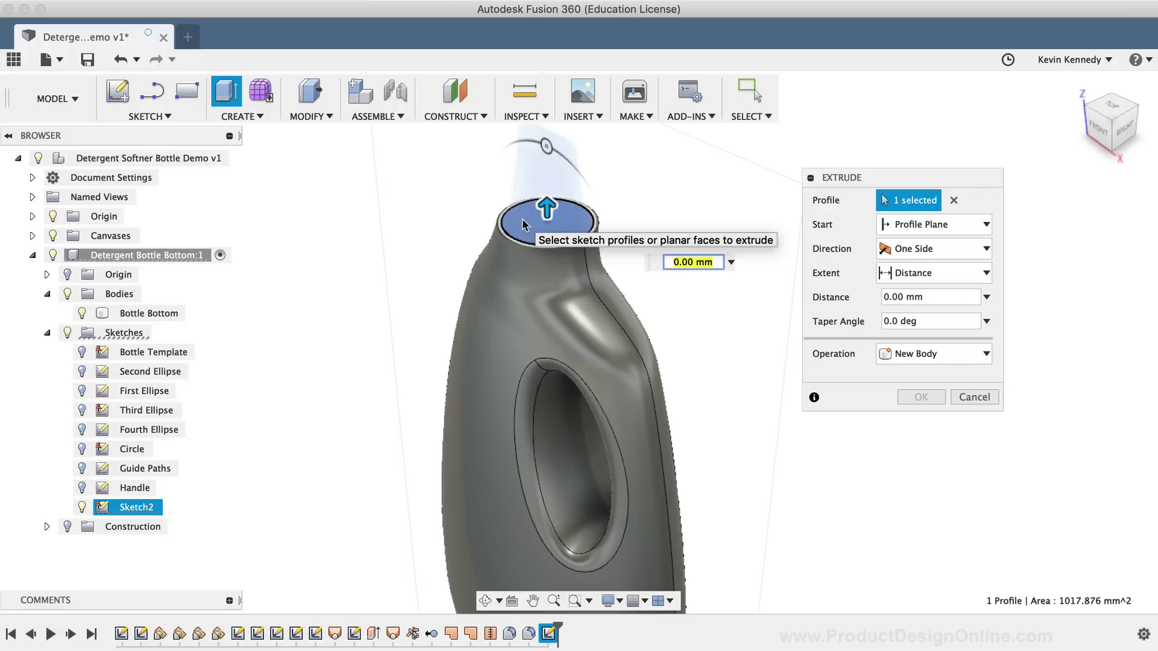
pyautogui.write('15')
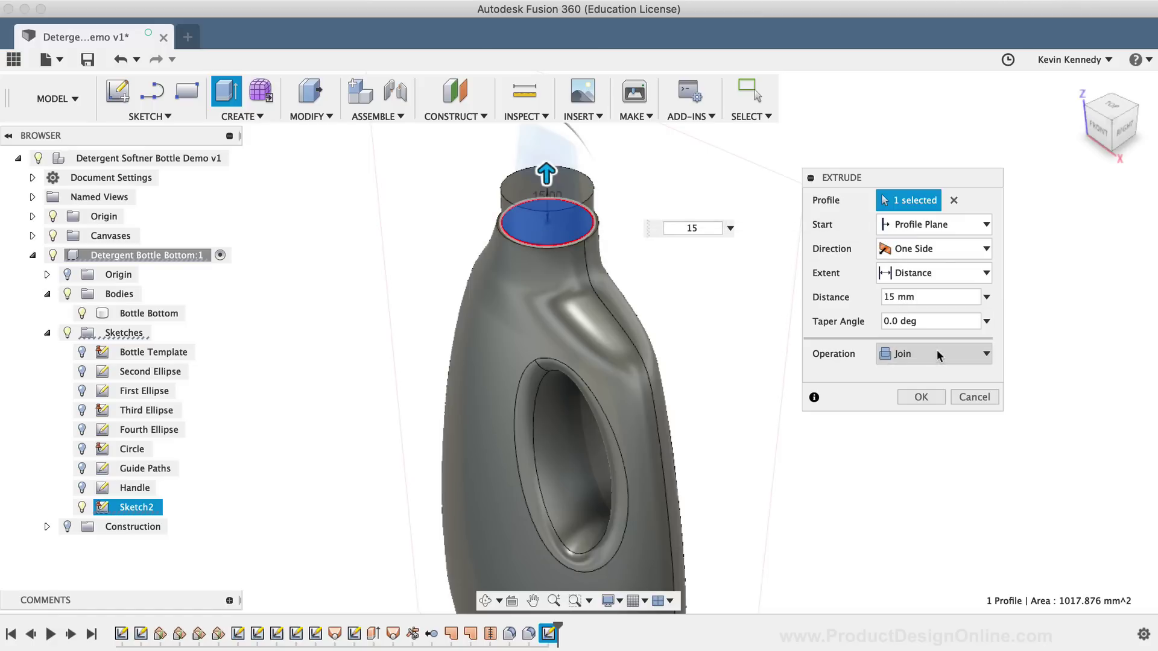
pyautogui.click(919, 398)
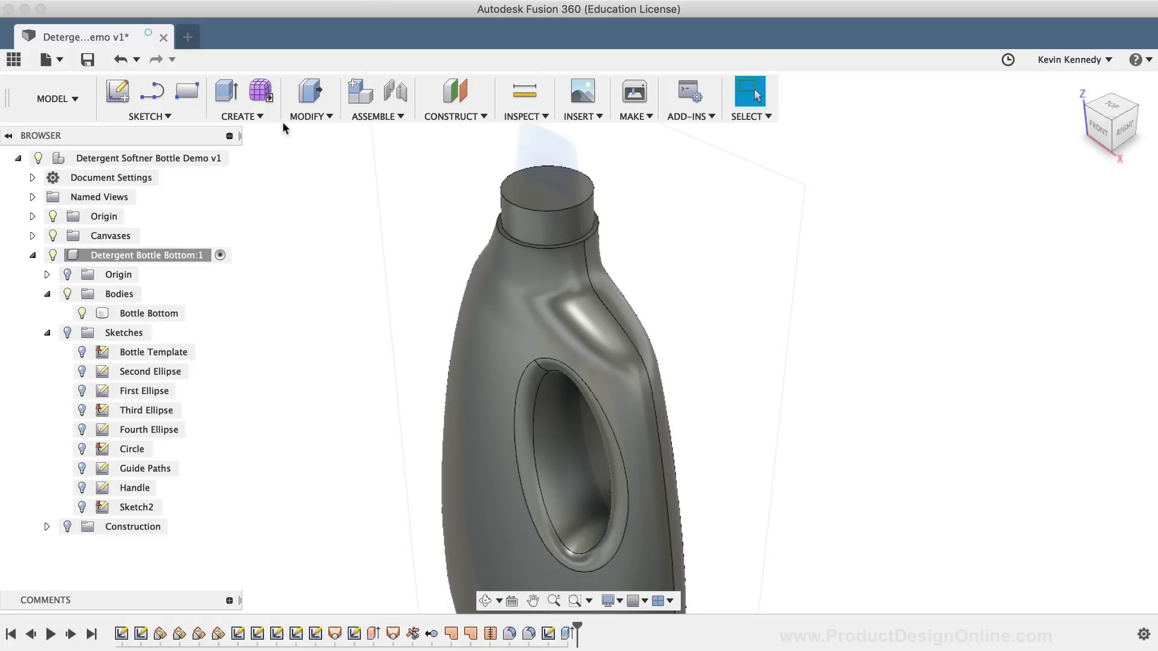
pyautogui.click(309, 115)
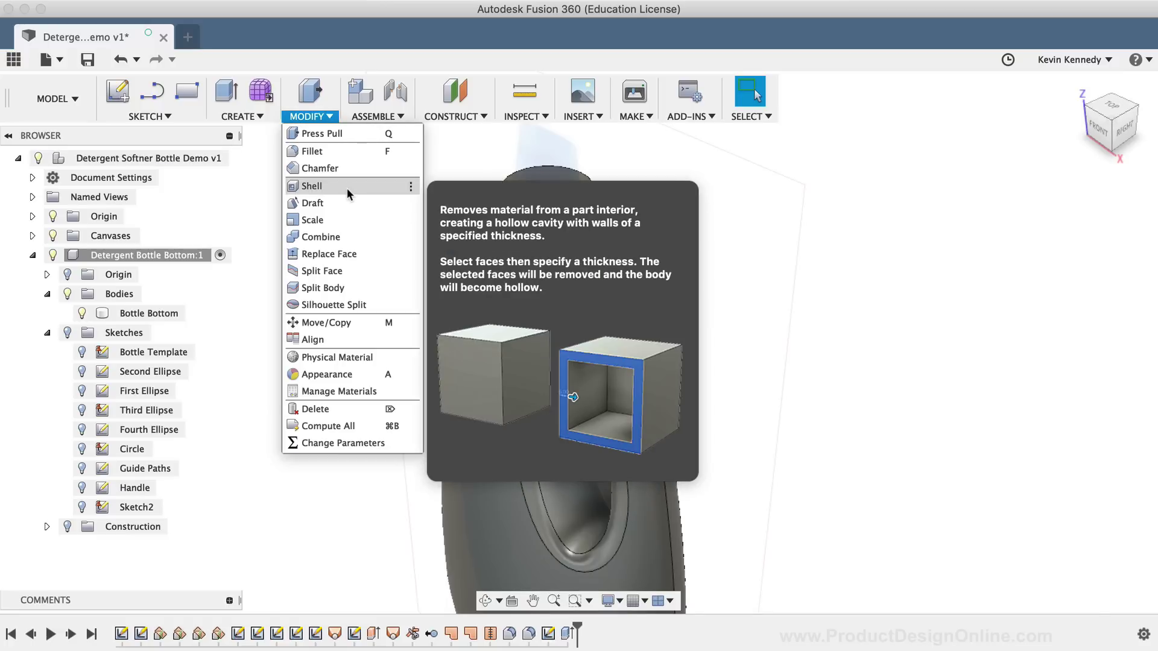
# Shell the bottle 2 mm inside, removing the neck's top face to leave it open.
pyautogui.click(346, 187)
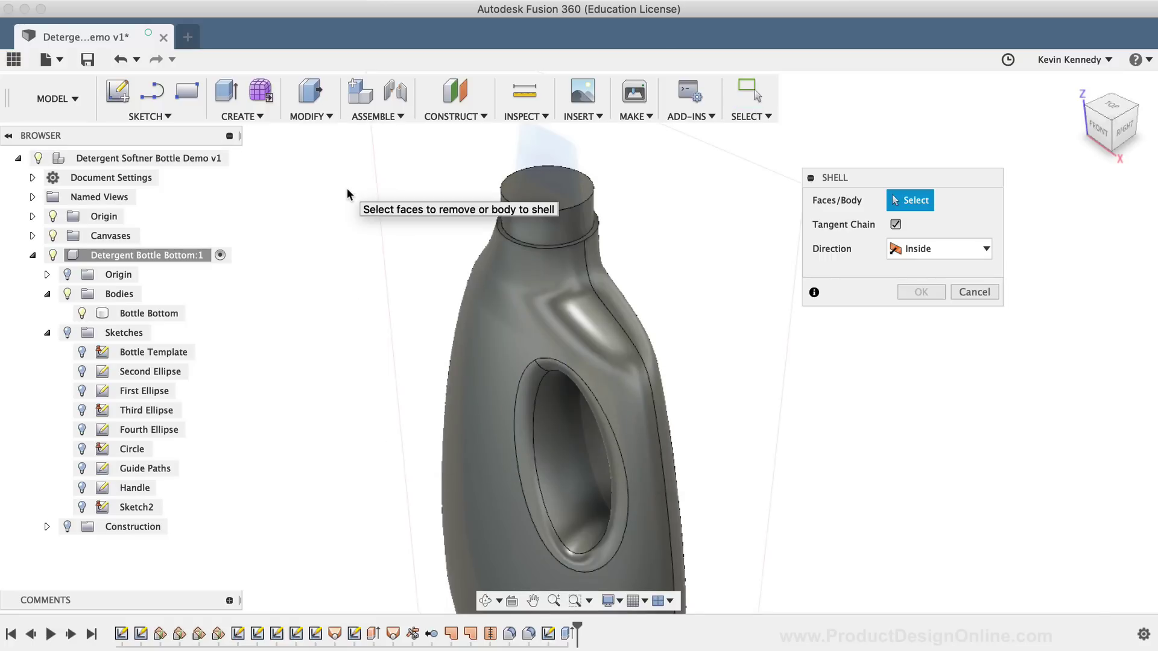
pyautogui.click(541, 191)
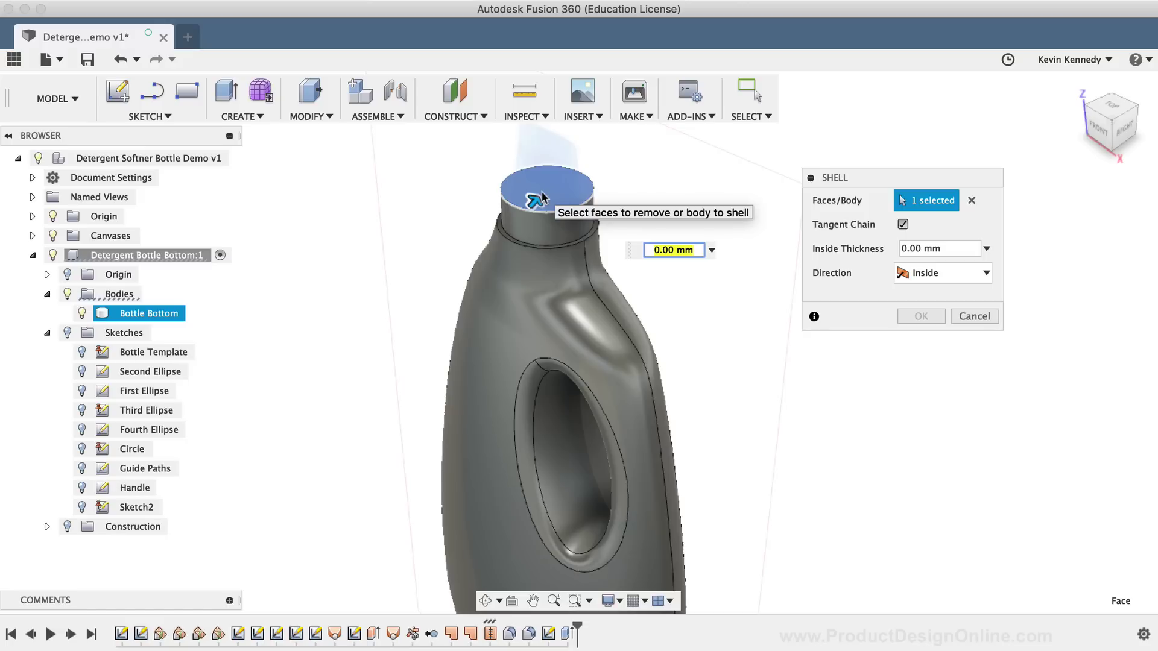
pyautogui.write('2')
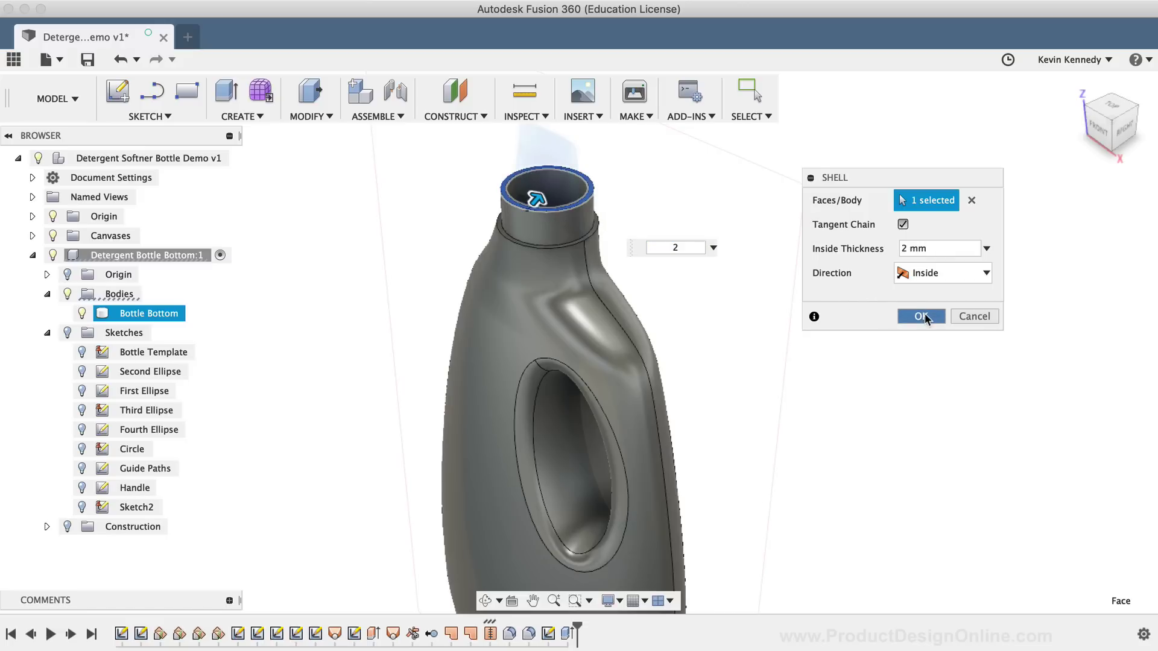
pyautogui.click(923, 317)
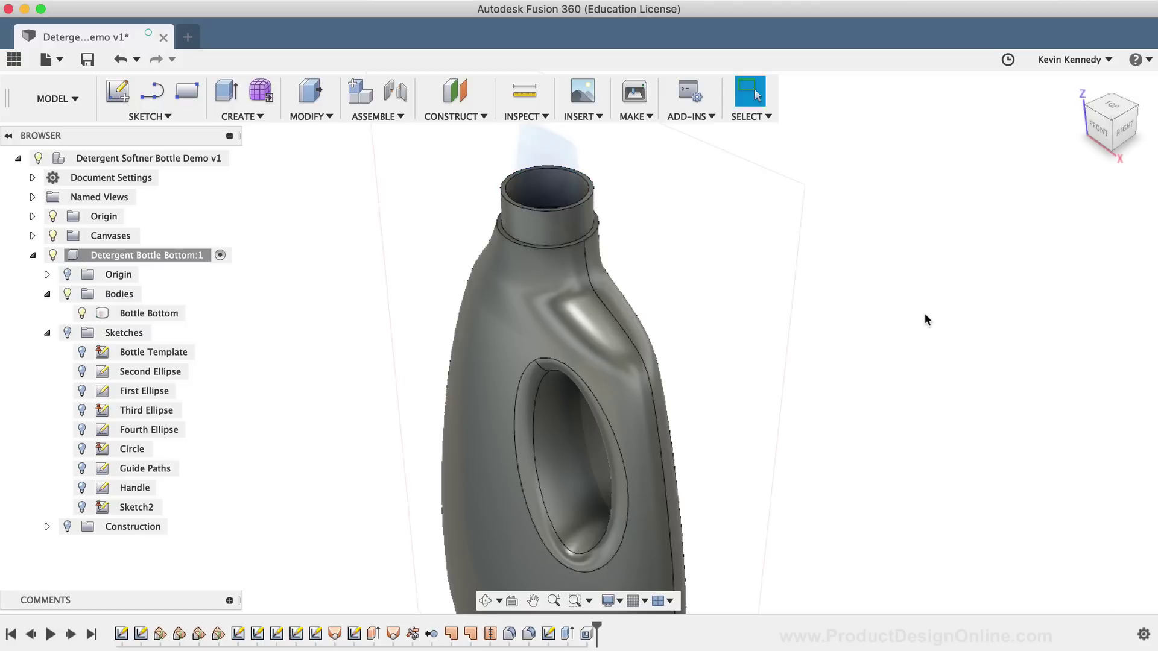
# Add a modeled 36 mm M36x3 thread to the neck's outer face, 14 mm long.
pyautogui.click(257, 117)
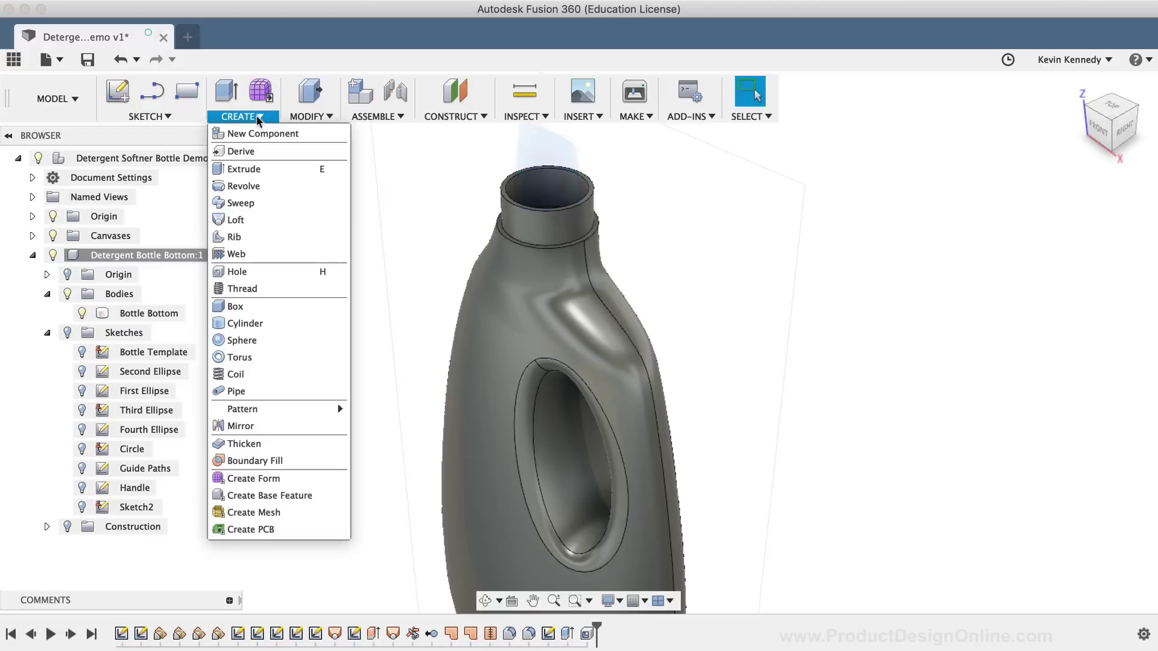
pyautogui.click(274, 287)
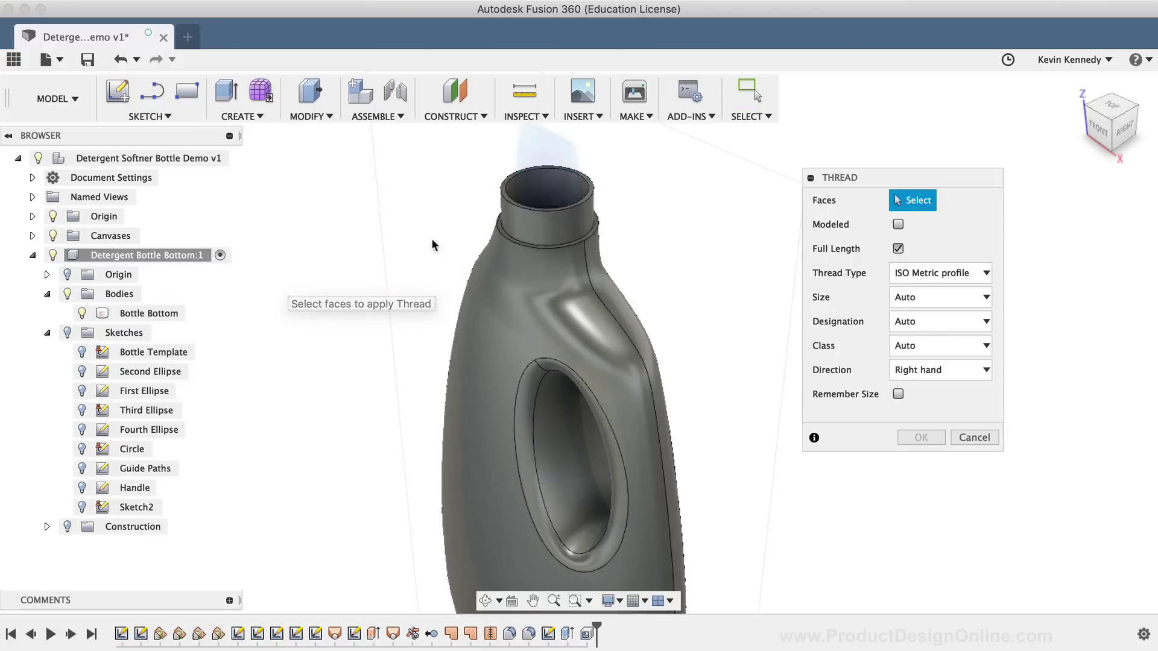
pyautogui.click(536, 219)
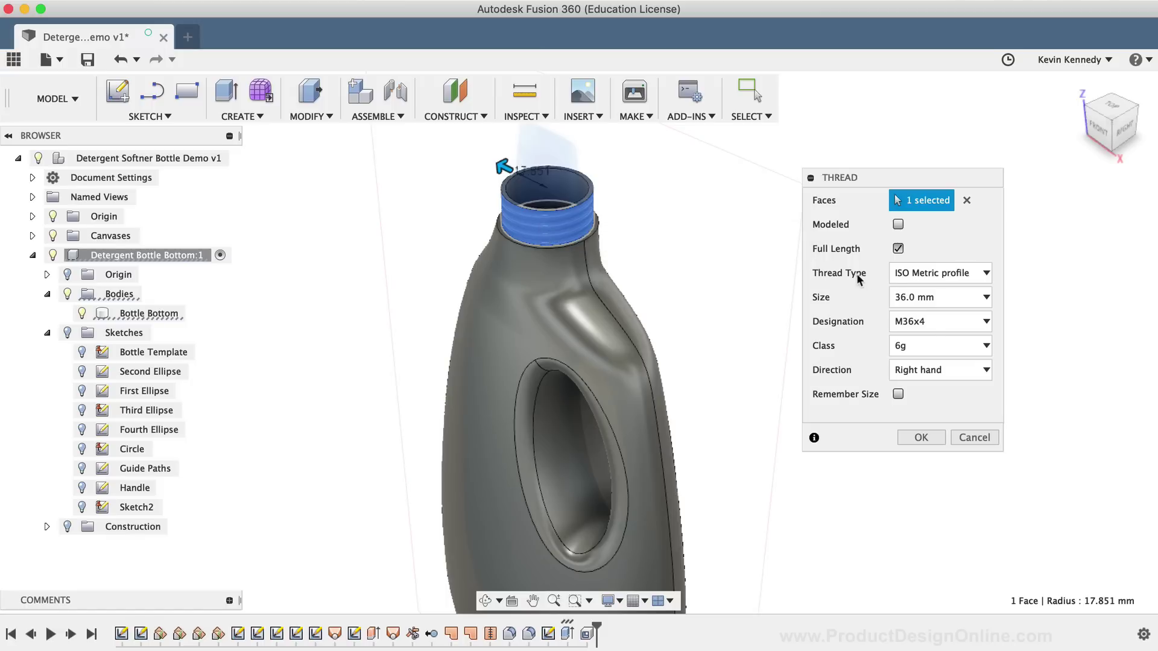
pyautogui.click(943, 298)
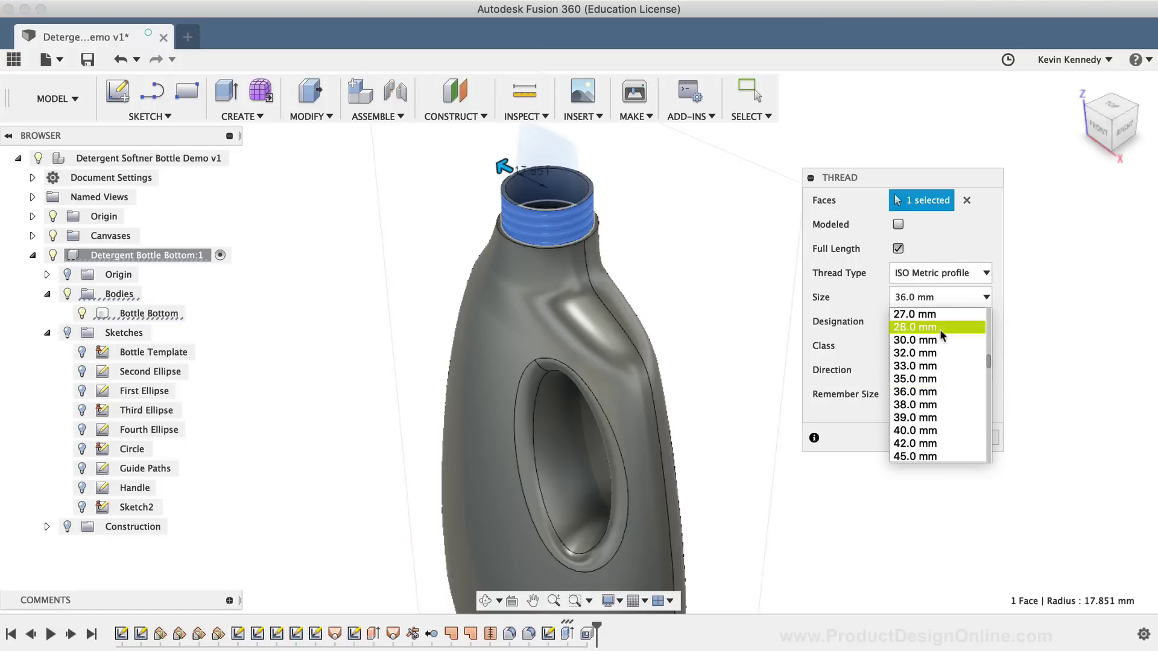
pyautogui.click(936, 390)
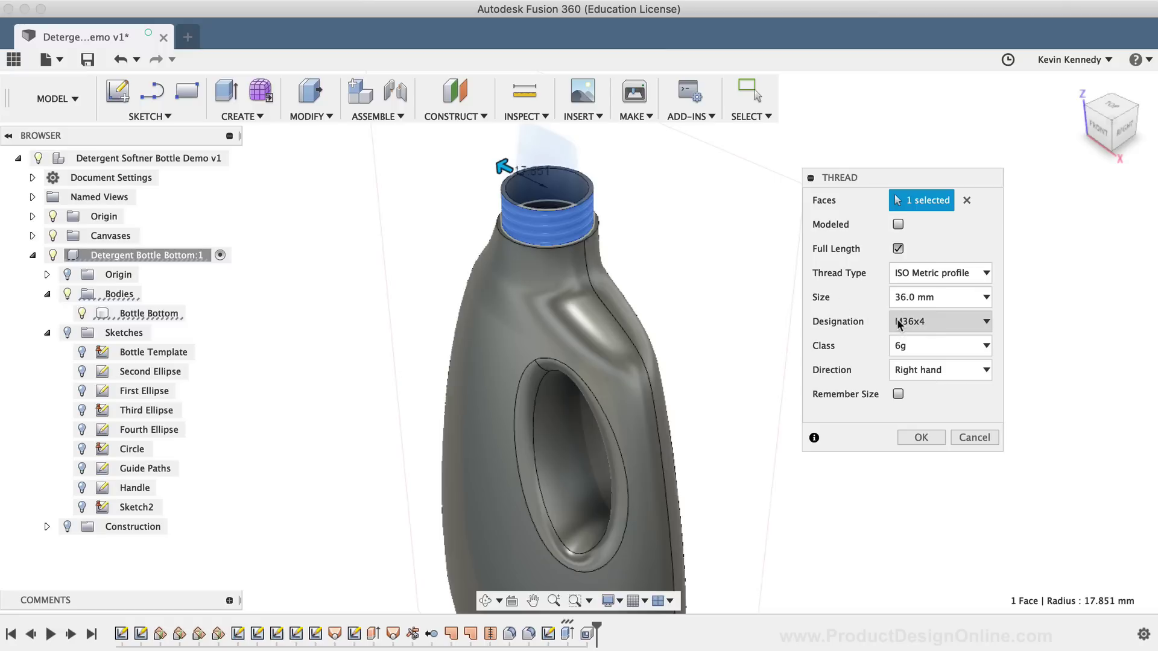
pyautogui.click(951, 328)
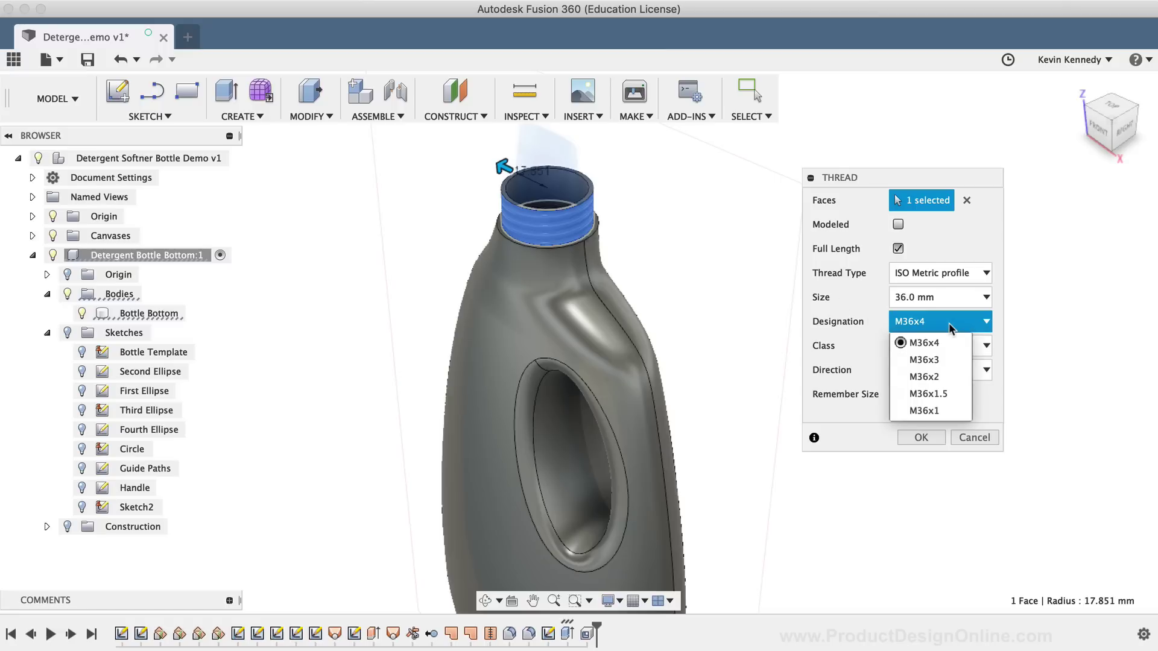
pyautogui.click(951, 361)
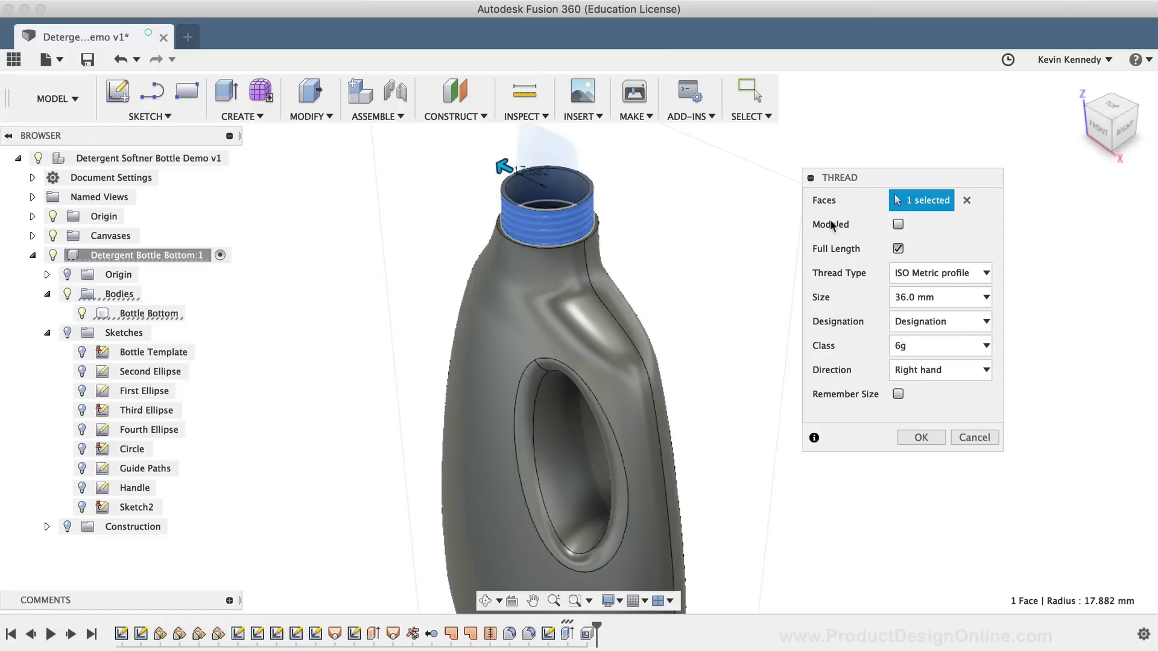
pyautogui.click(898, 225)
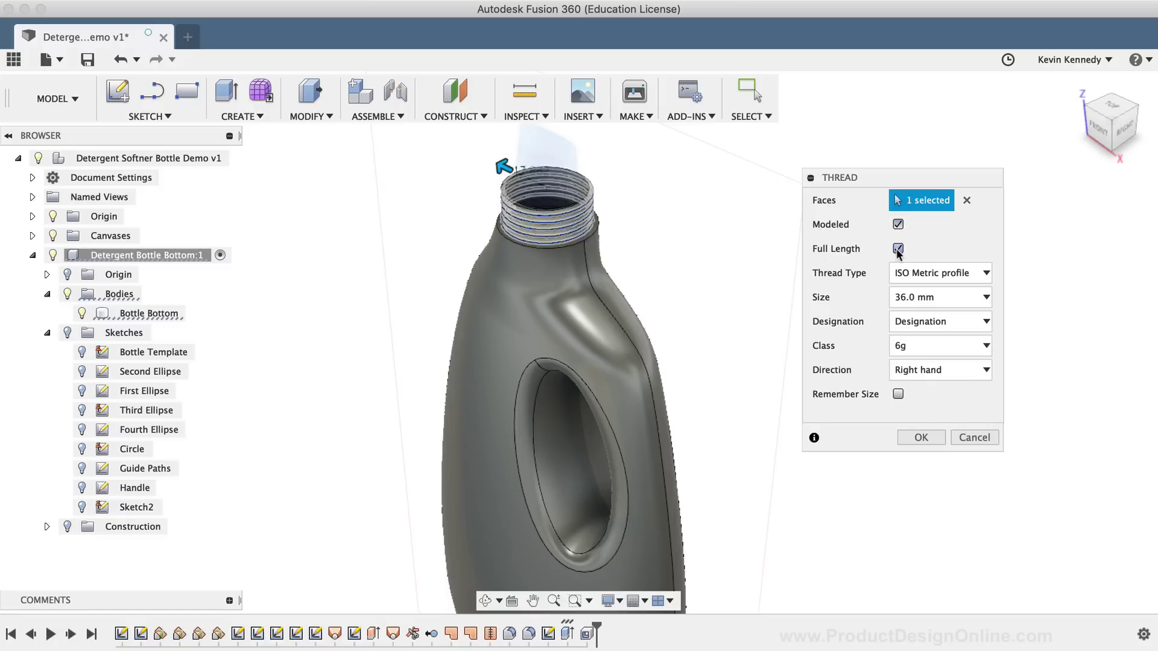
pyautogui.click(898, 249)
pyautogui.click(894, 296)
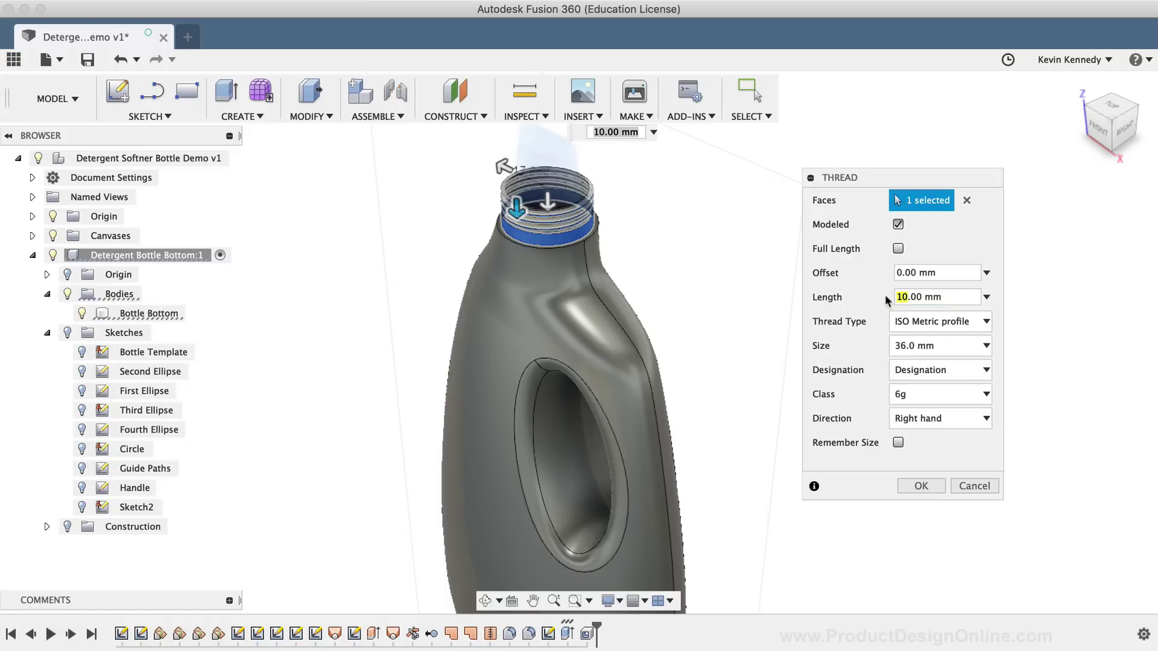
pyautogui.write('14')
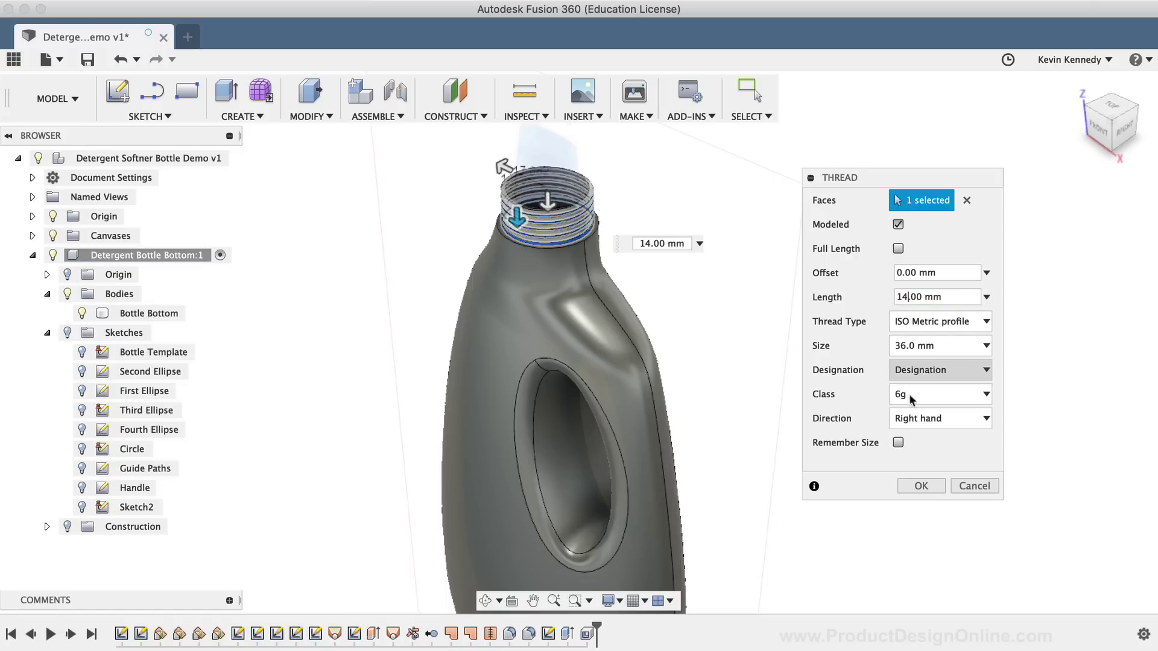
pyautogui.click(915, 487)
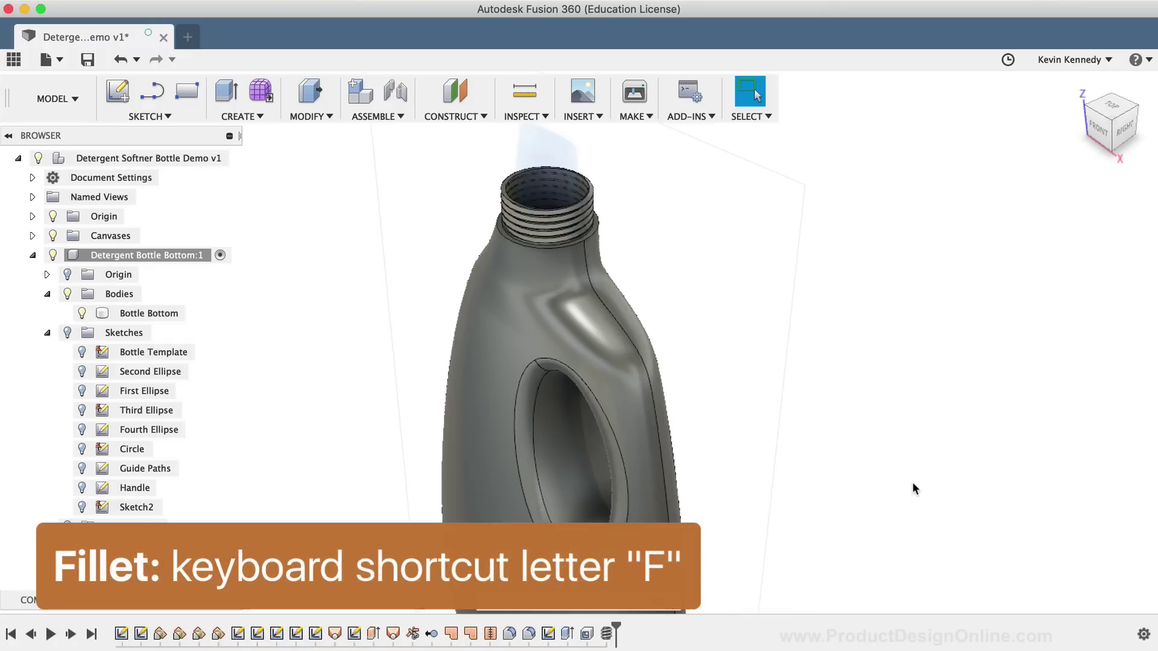
# Start a fillet on the edge where the neck meets the bottle's shoulder.
pyautogui.press('f')
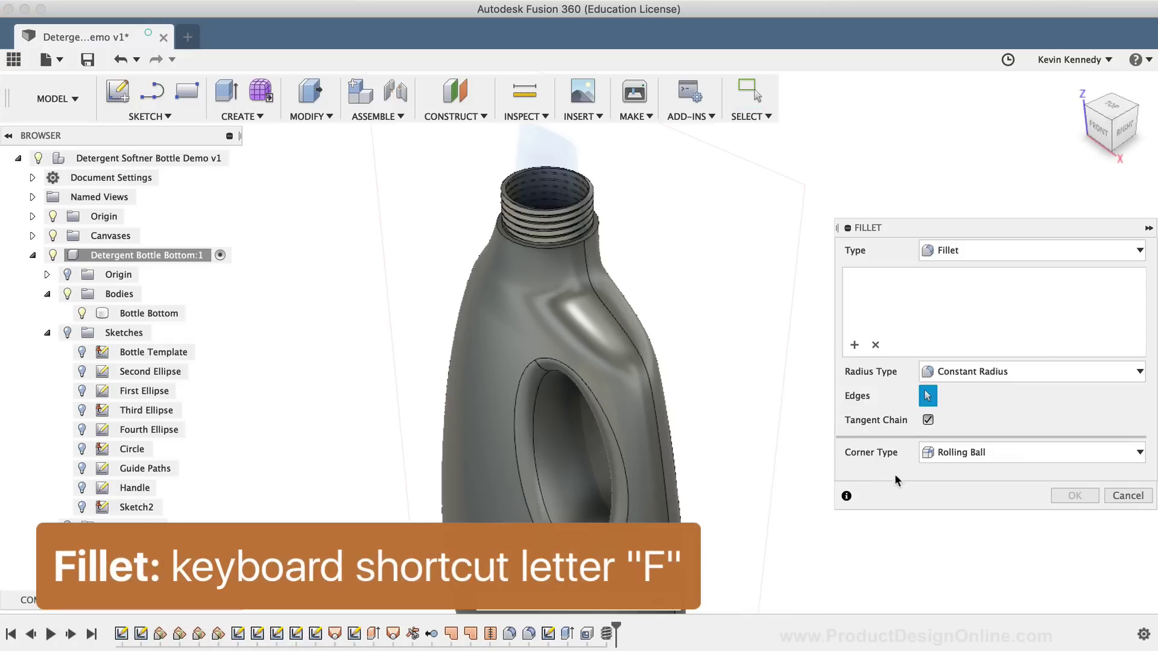
pyautogui.click(596, 235)
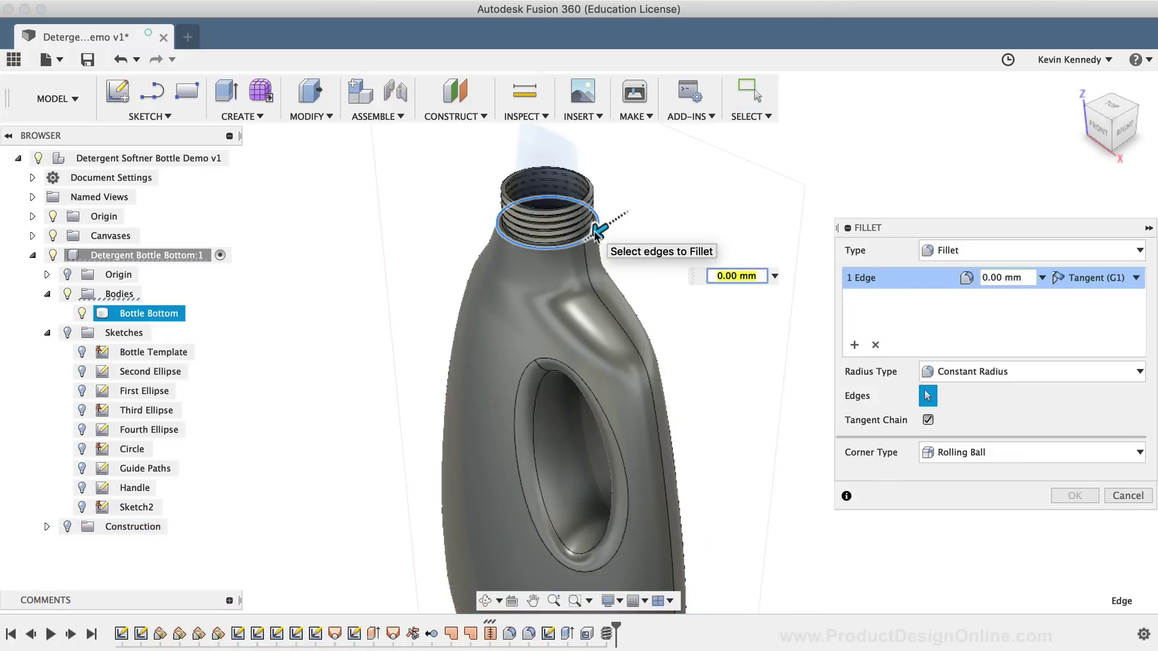